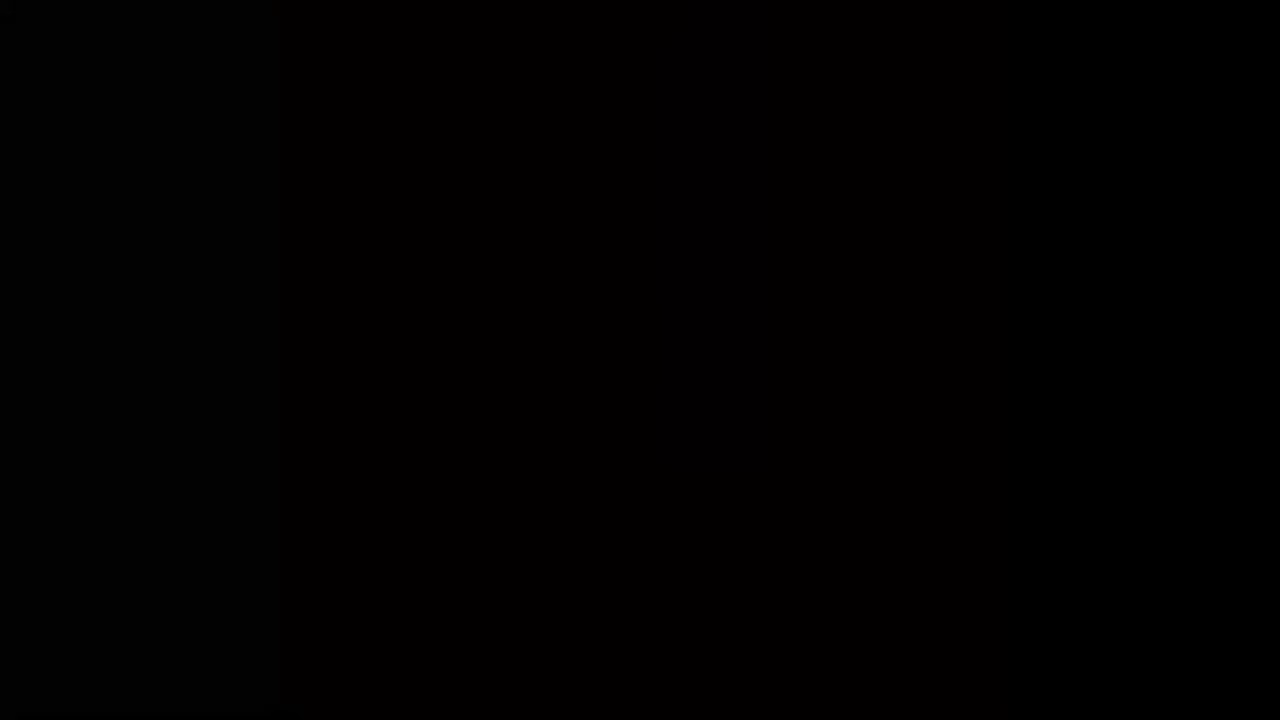
# Step through the gold corner images from 4_gold.png onward to the later filigree corners
pyautogui.press('Right')
pyautogui.press('Right')
pyautogui.press('Right')
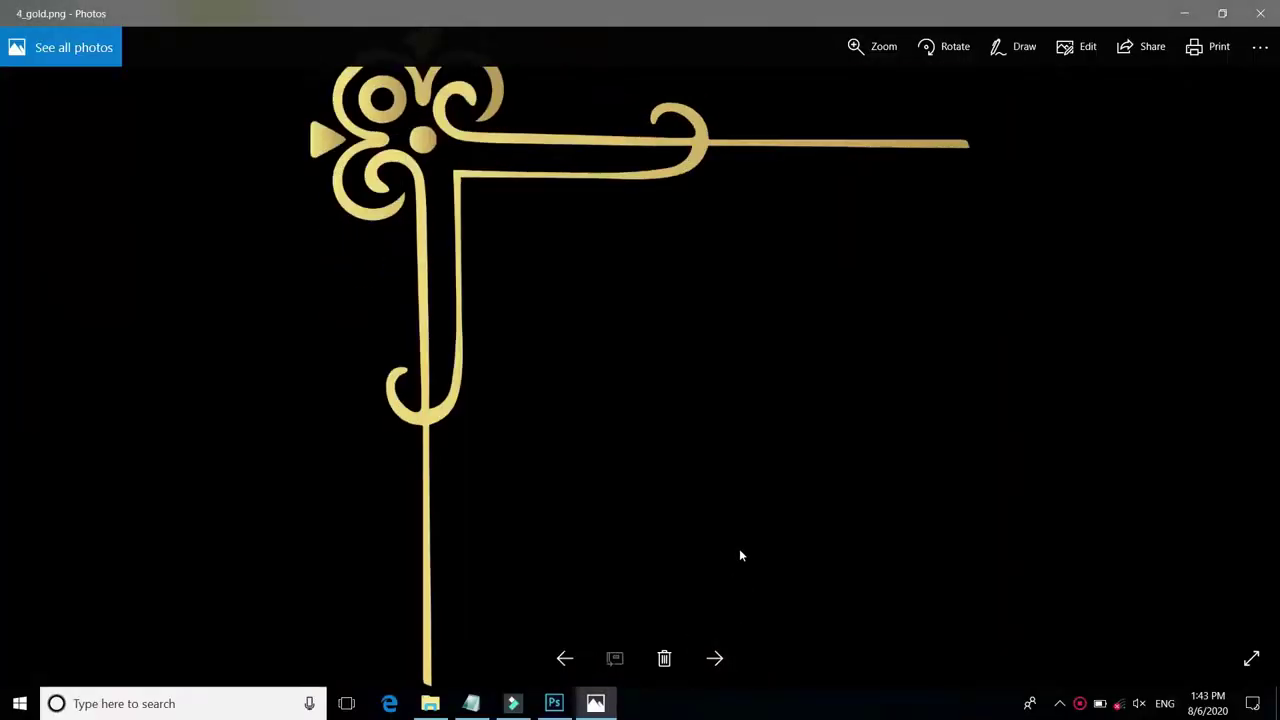
pyautogui.press('Right')
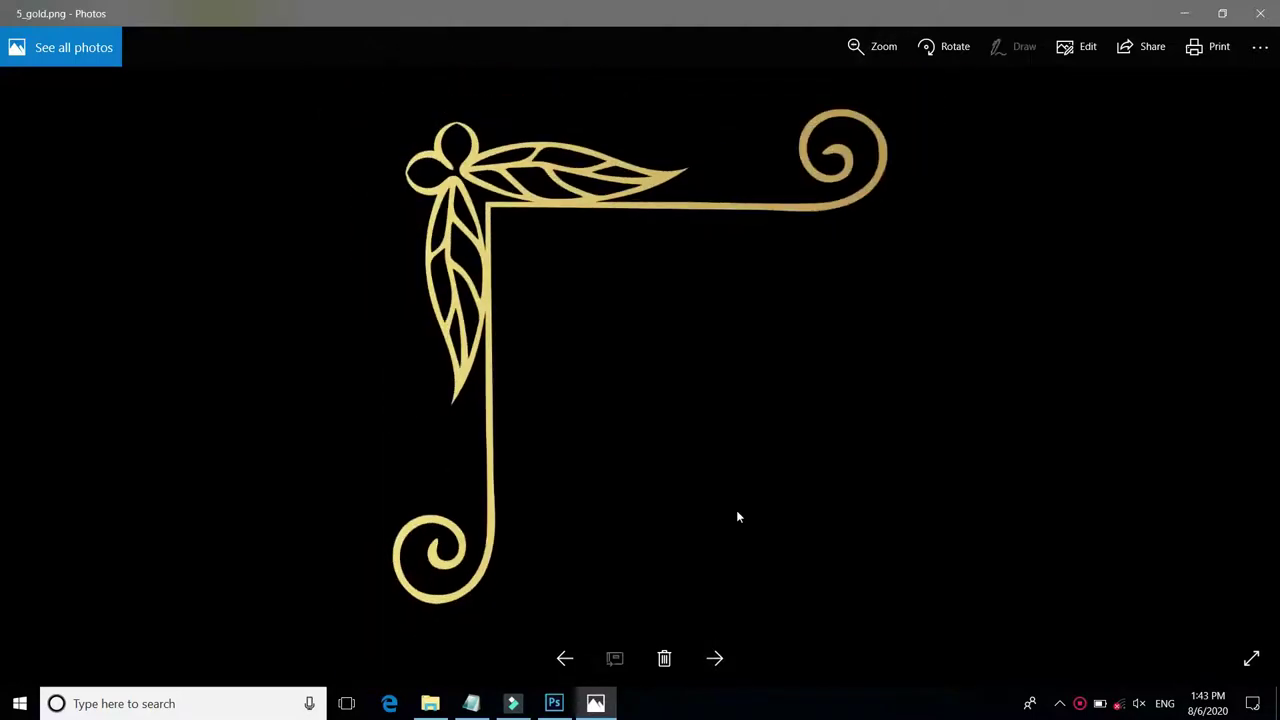
pyautogui.press('Right')
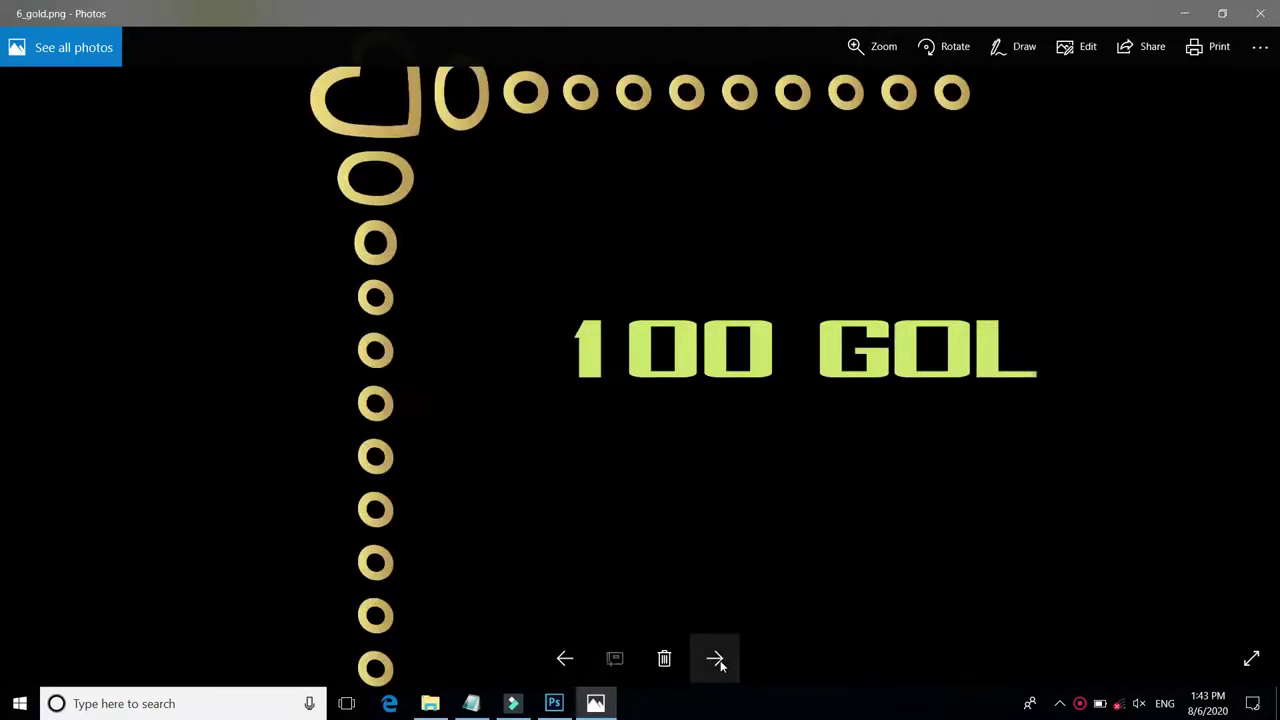
pyautogui.click(716, 660)
pyautogui.click(720, 662)
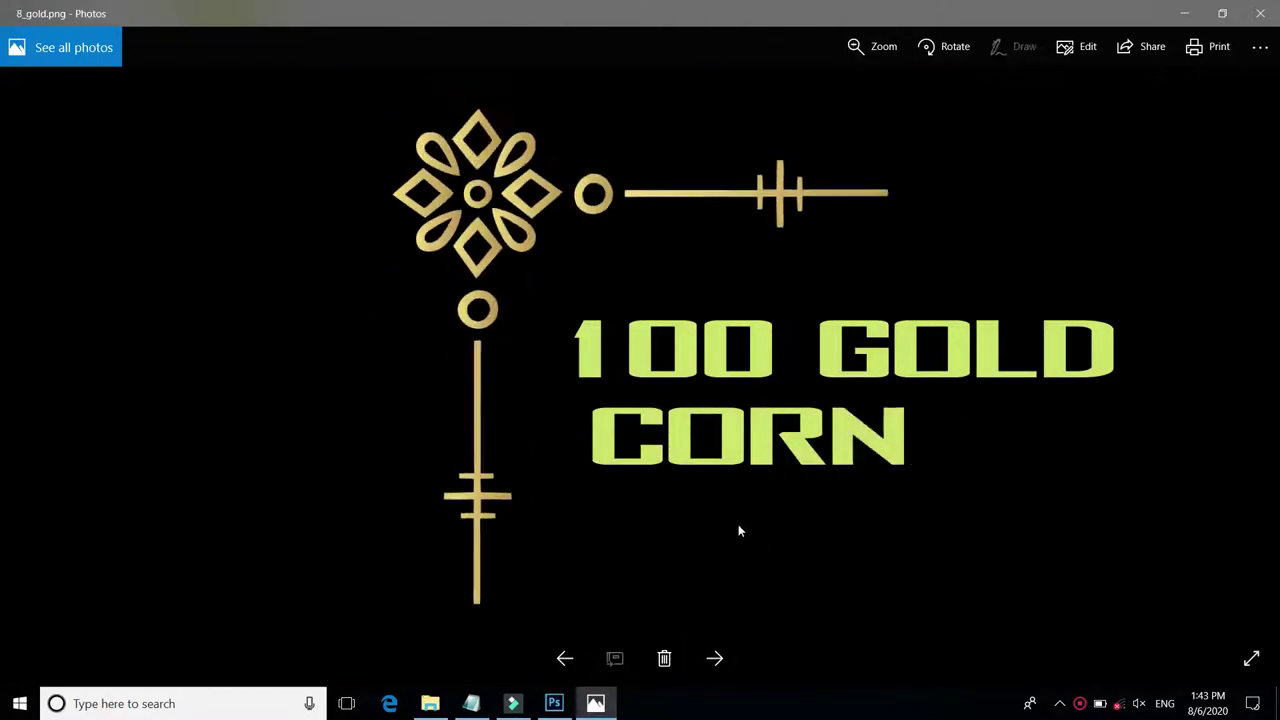
pyautogui.click(716, 660)
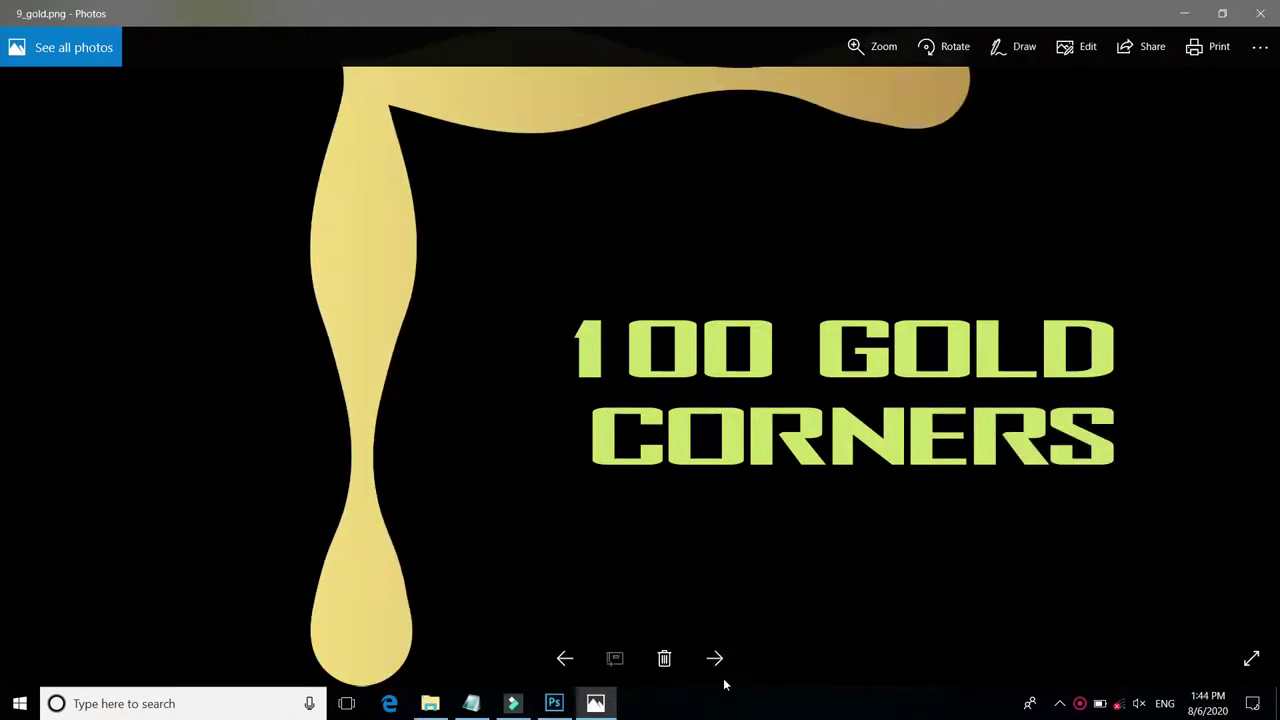
pyautogui.click(716, 660)
pyautogui.click(715, 658)
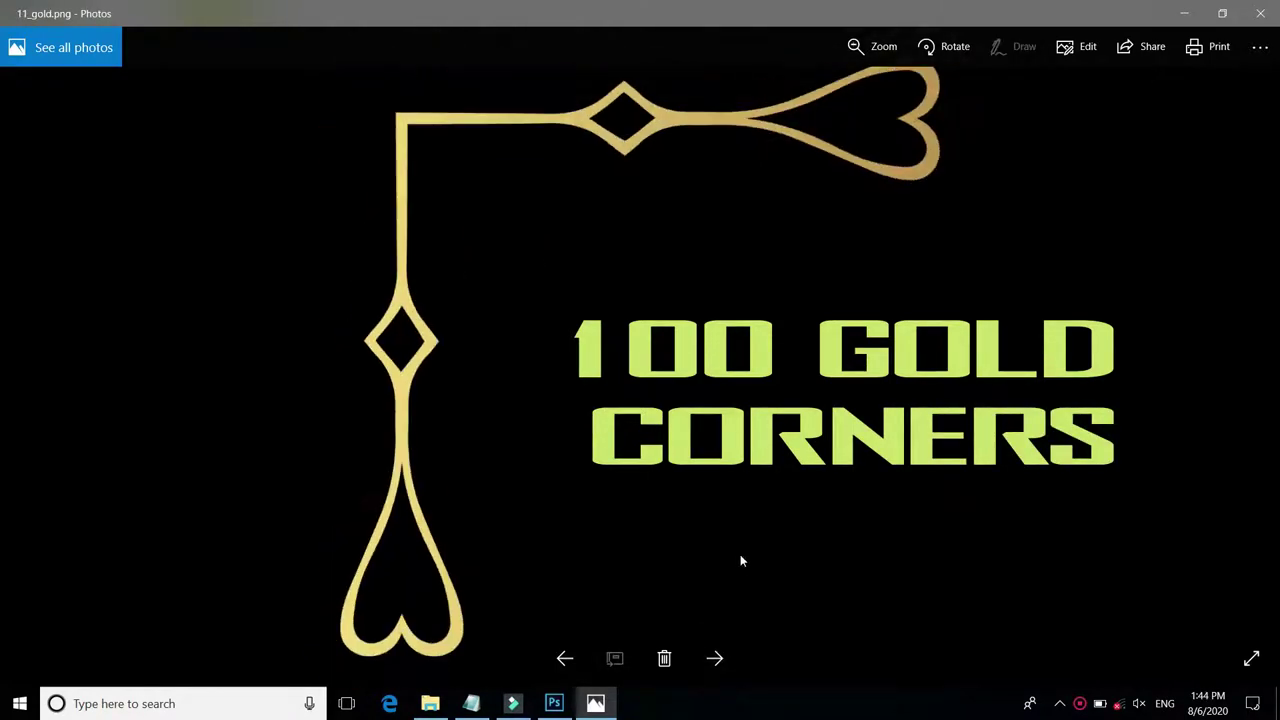
pyautogui.click(716, 658)
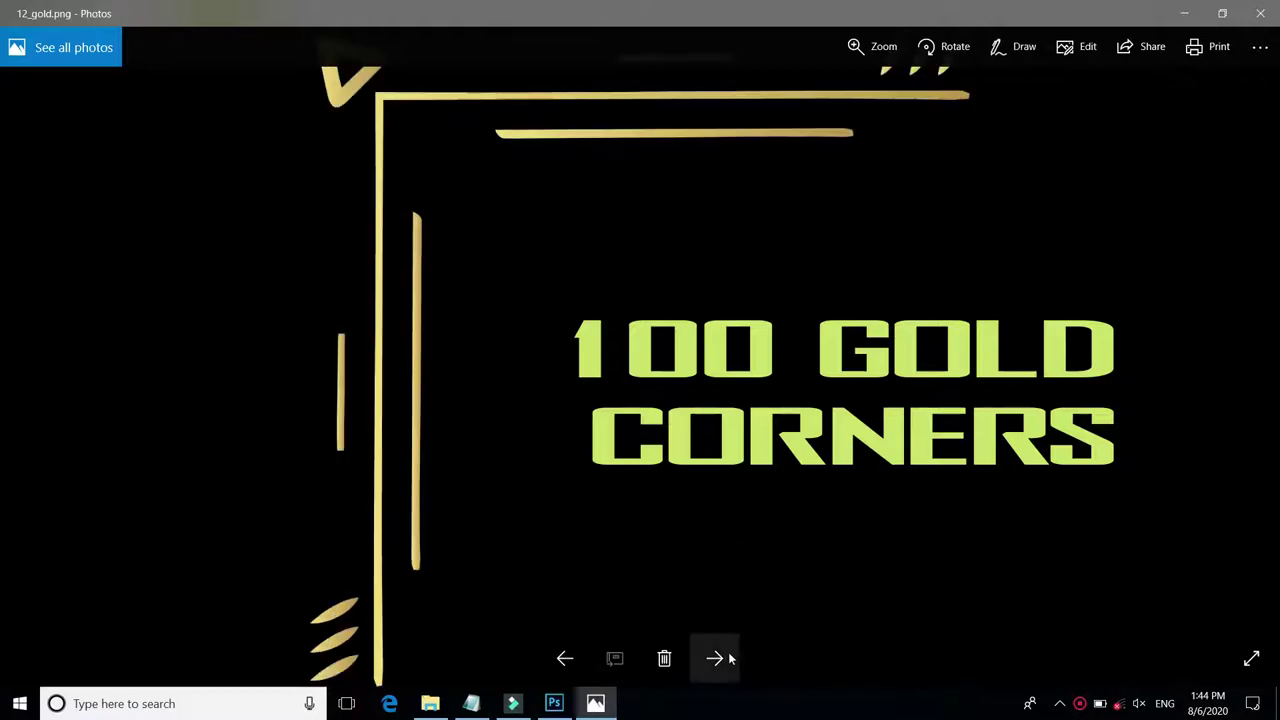
pyautogui.click(731, 658)
pyautogui.click(720, 658)
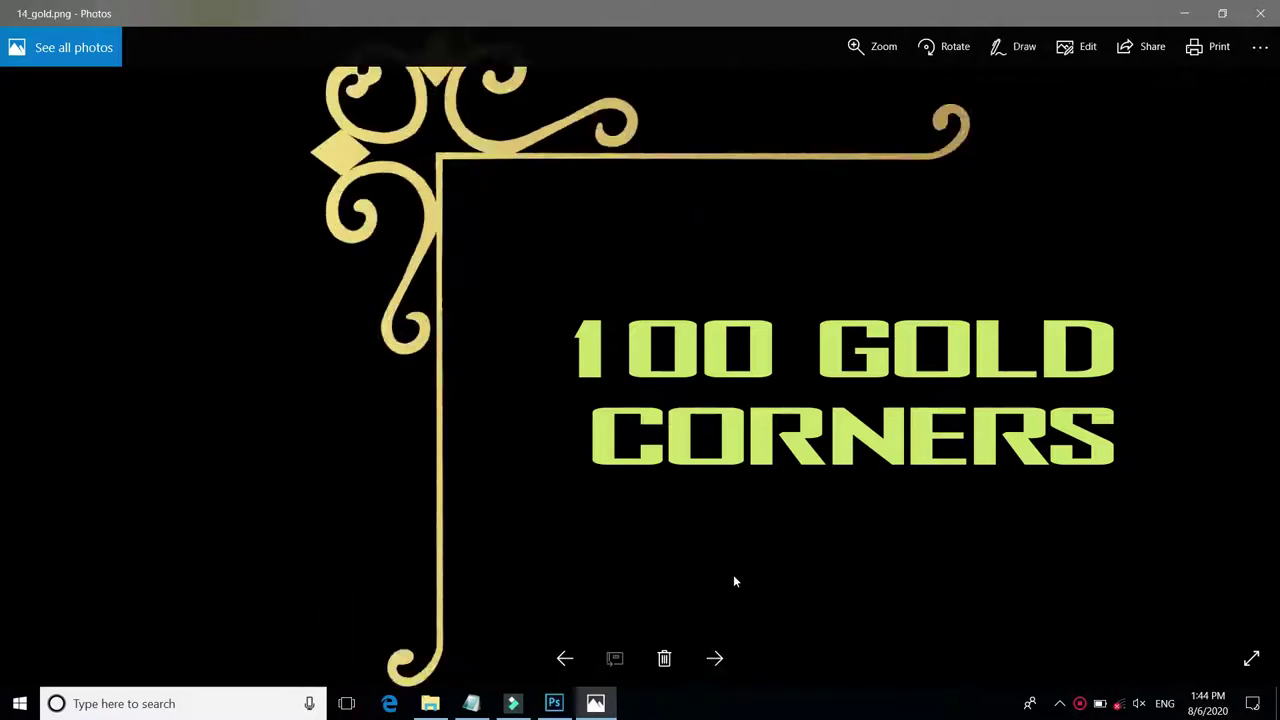
pyautogui.click(722, 660)
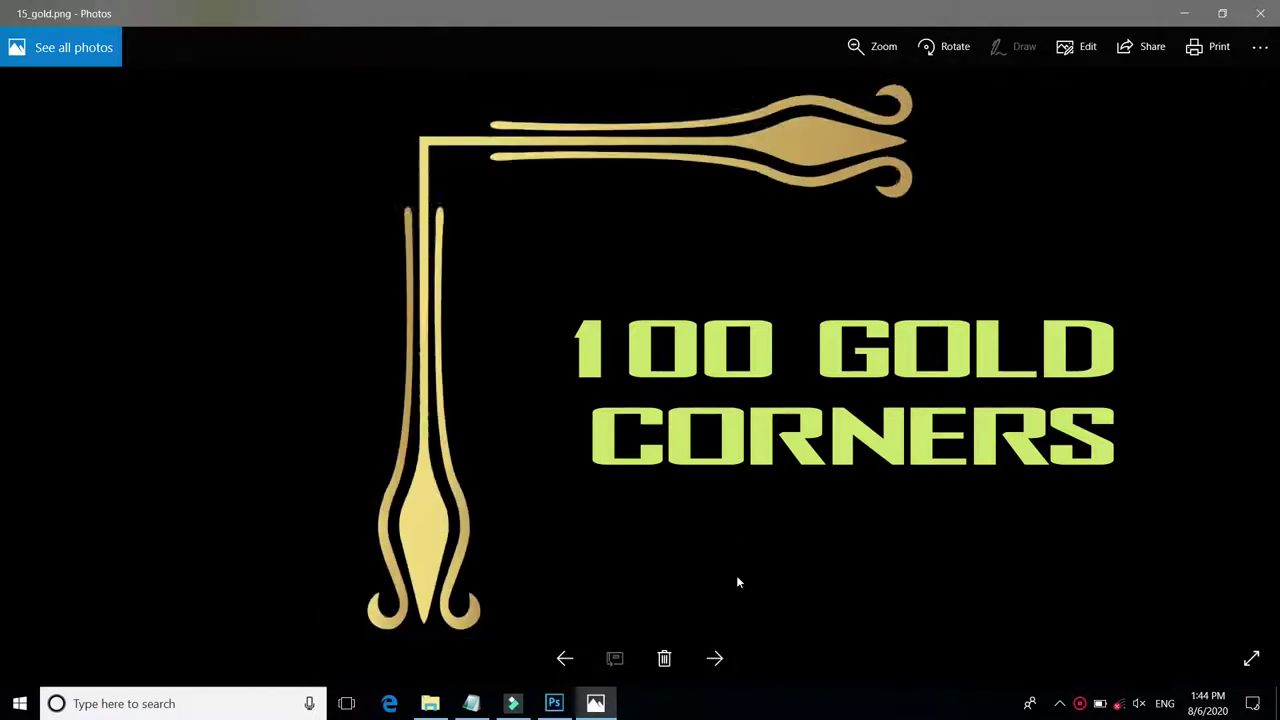
pyautogui.click(725, 658)
pyautogui.click(728, 662)
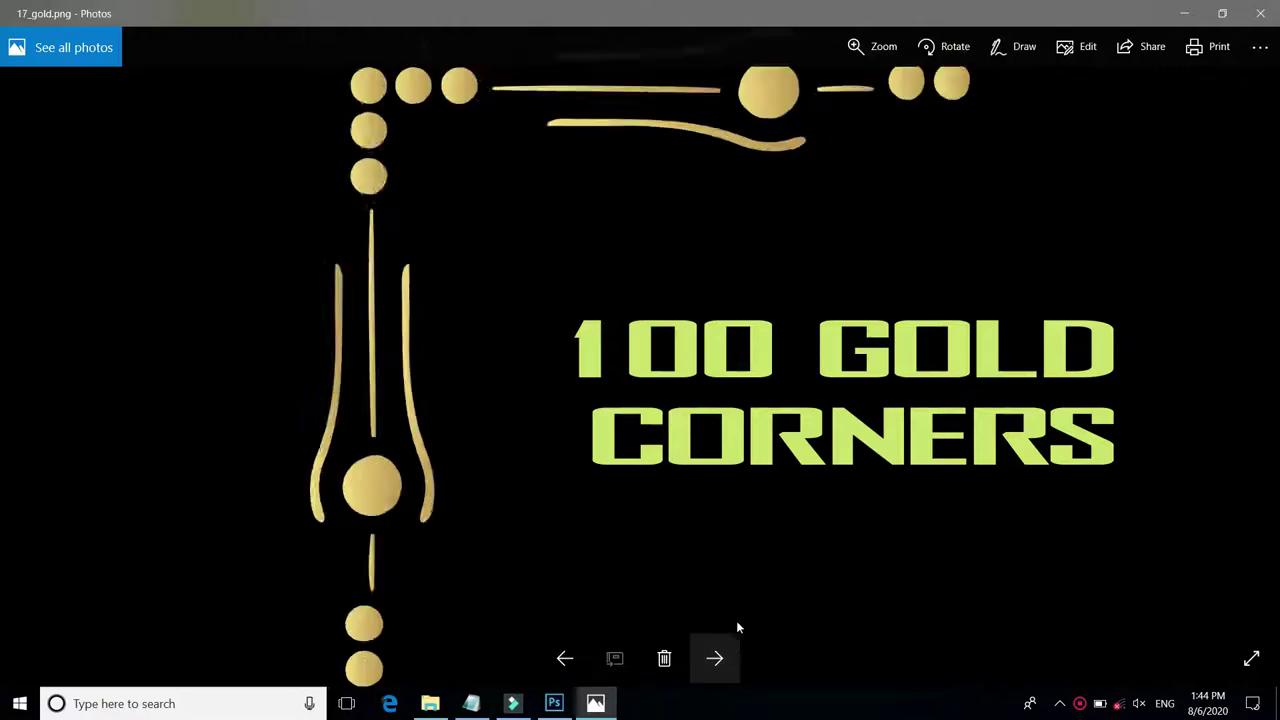
pyautogui.click(724, 668)
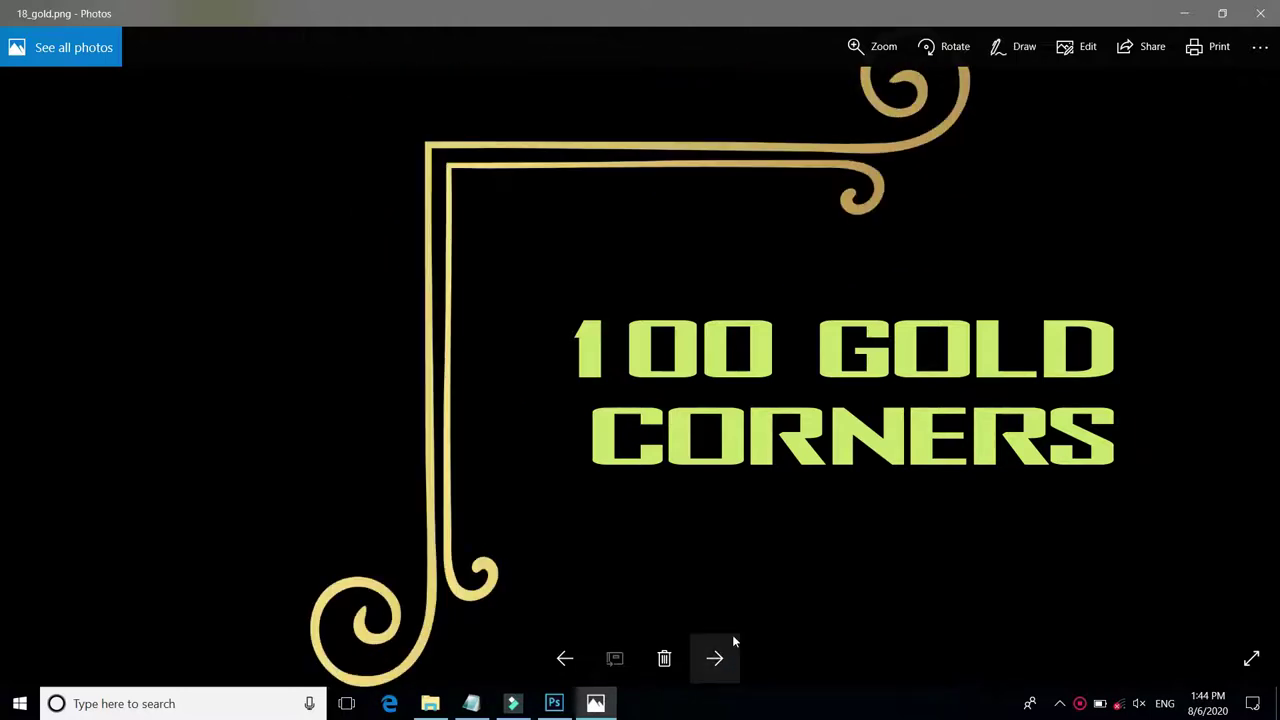
pyautogui.click(726, 657)
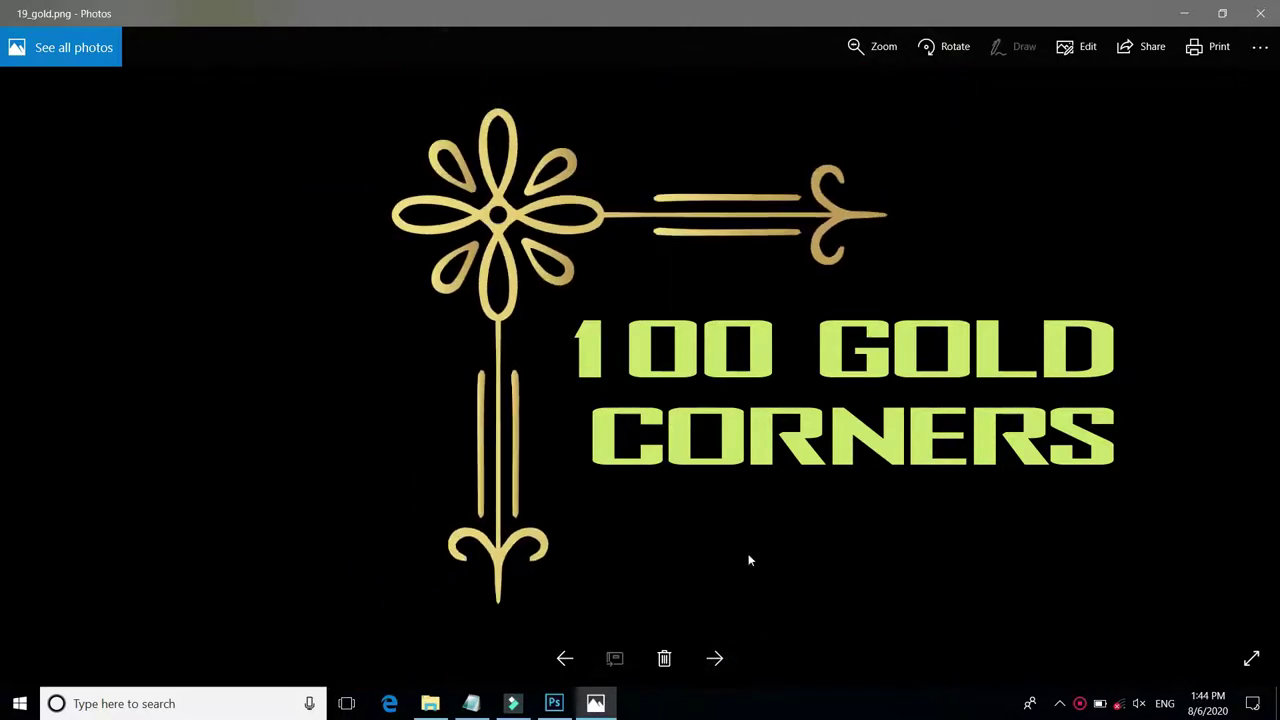
pyautogui.click(728, 630)
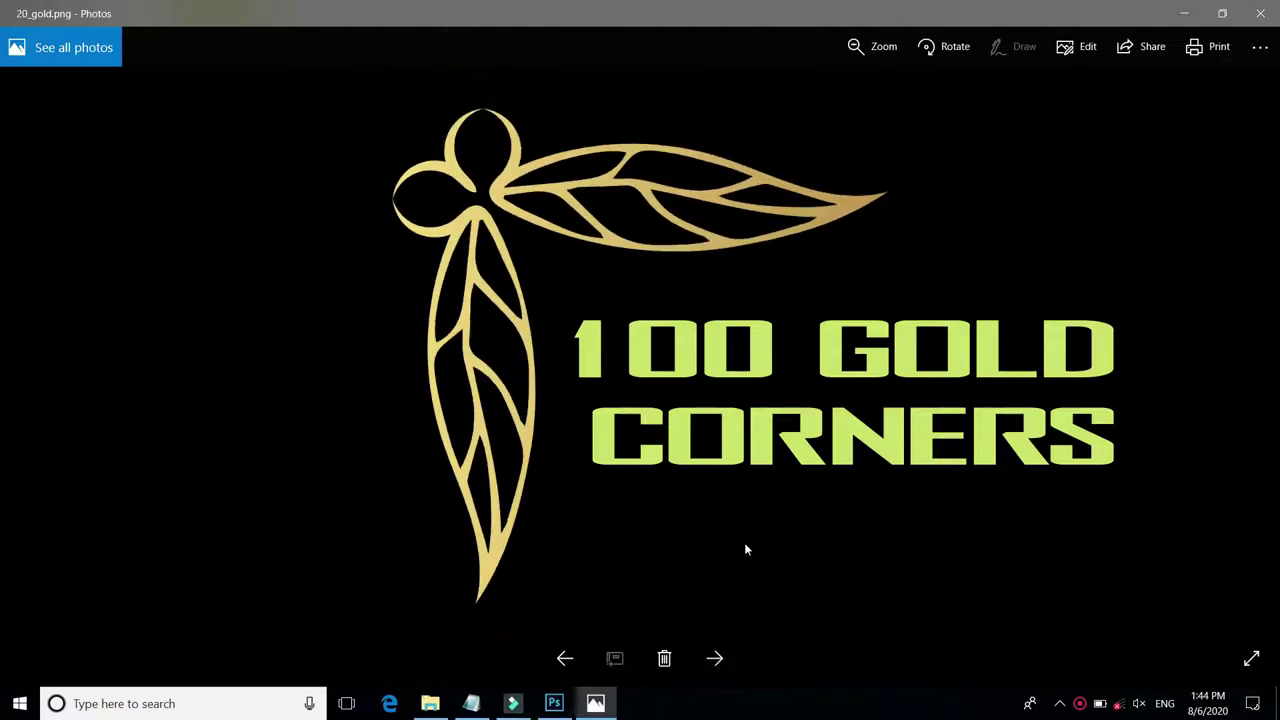
pyautogui.click(714, 655)
pyautogui.click(714, 657)
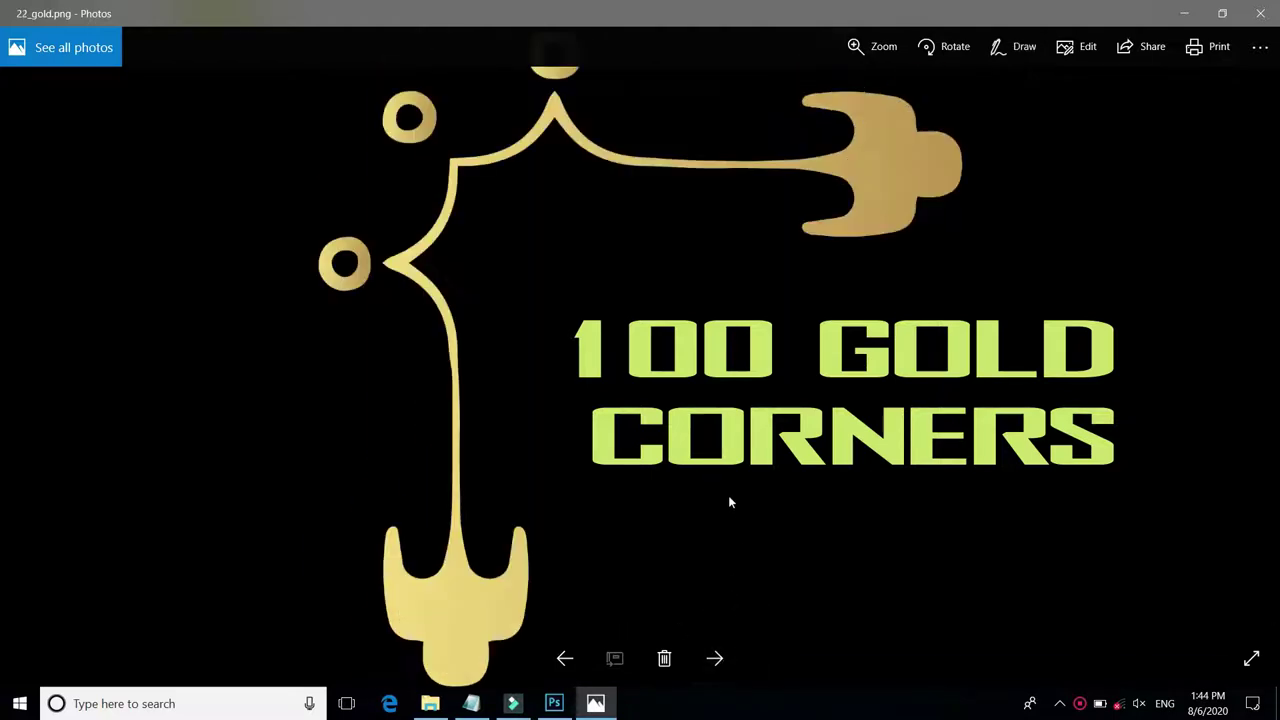
pyautogui.click(714, 658)
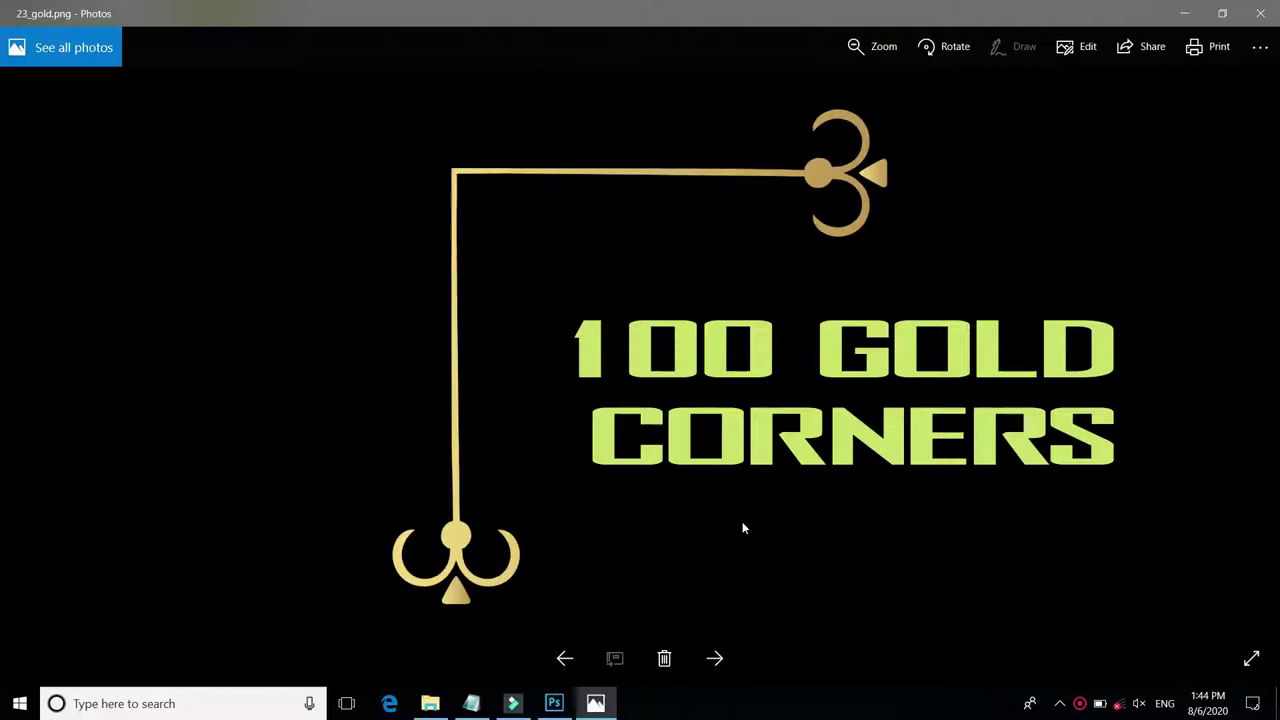
pyautogui.click(714, 657)
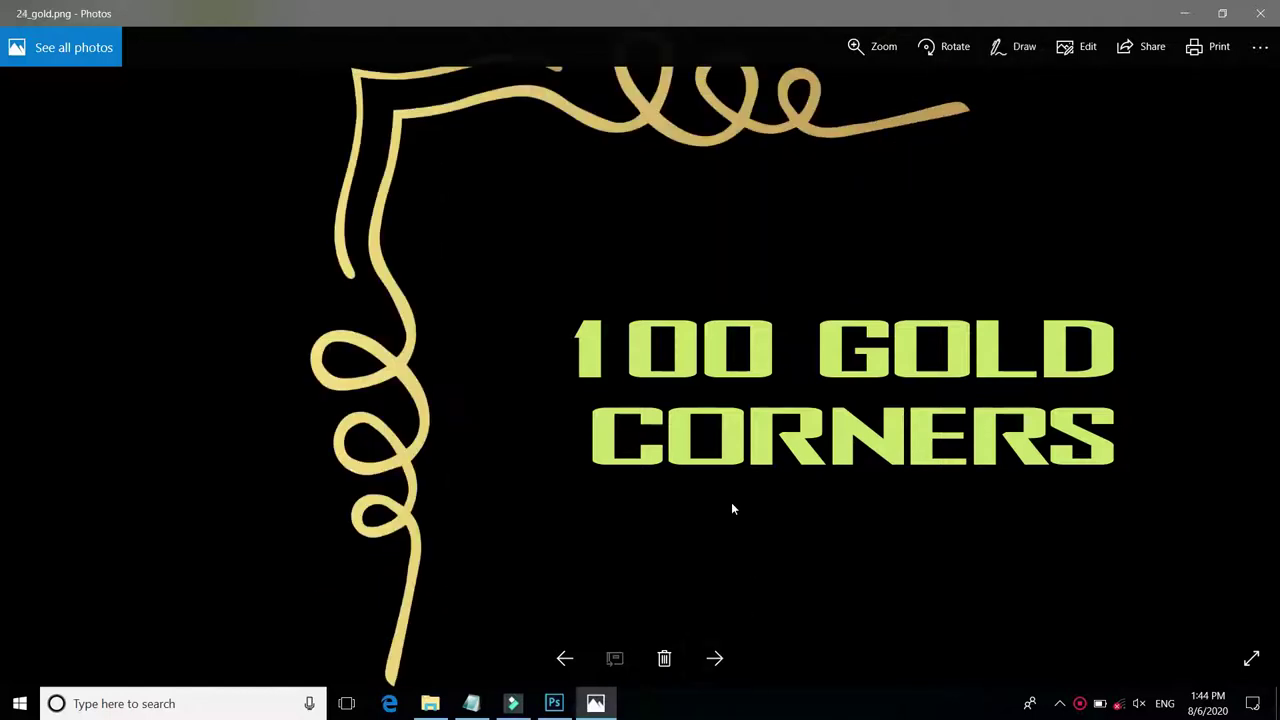
pyautogui.click(714, 657)
pyautogui.click(715, 658)
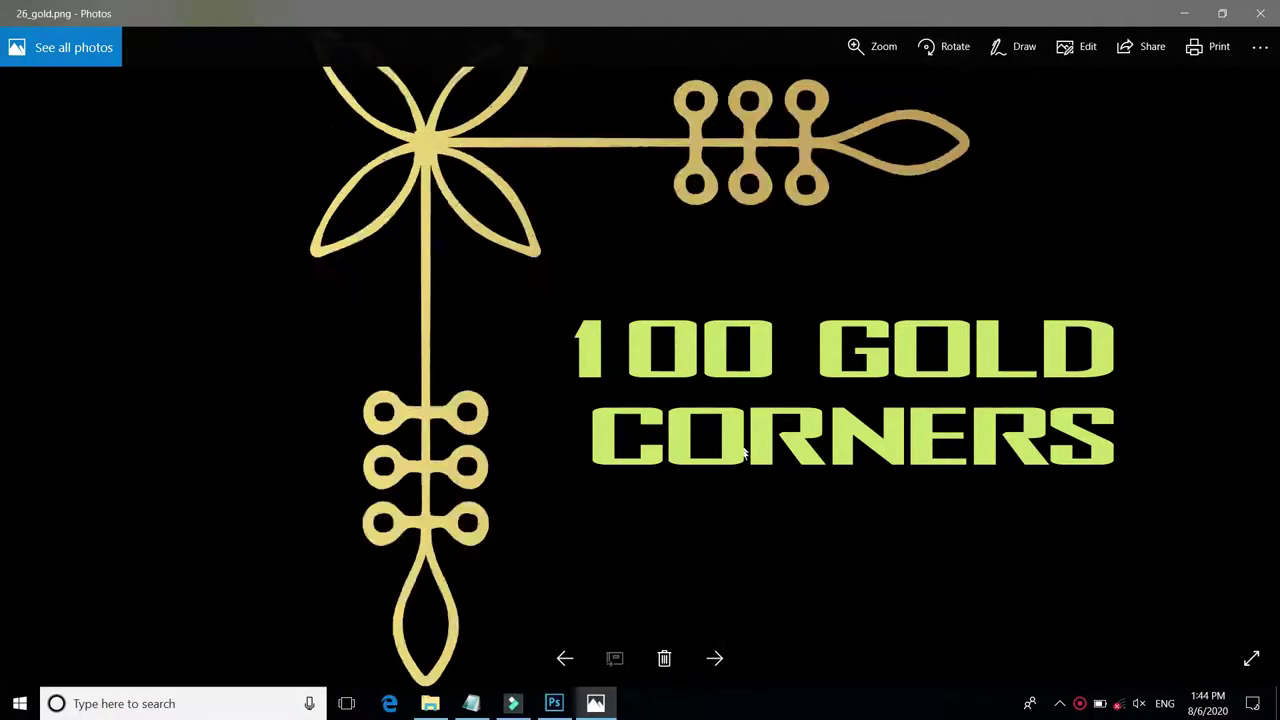
pyautogui.click(718, 658)
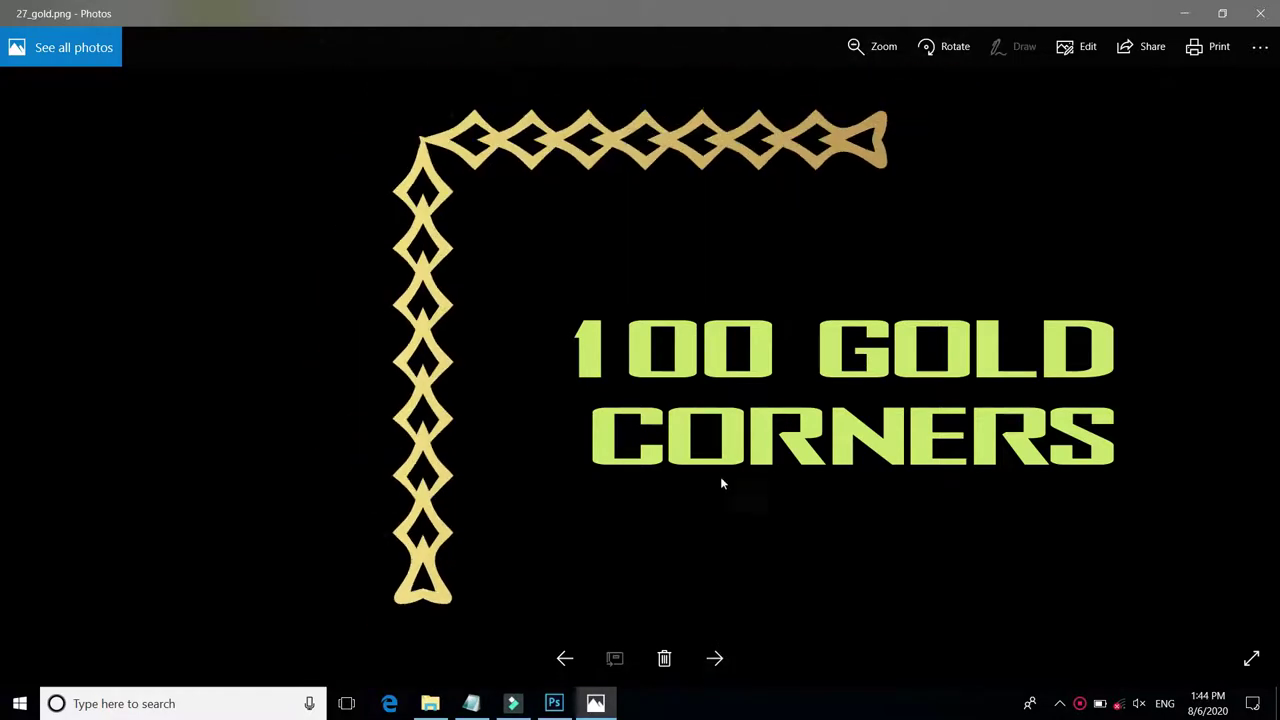
pyautogui.click(716, 658)
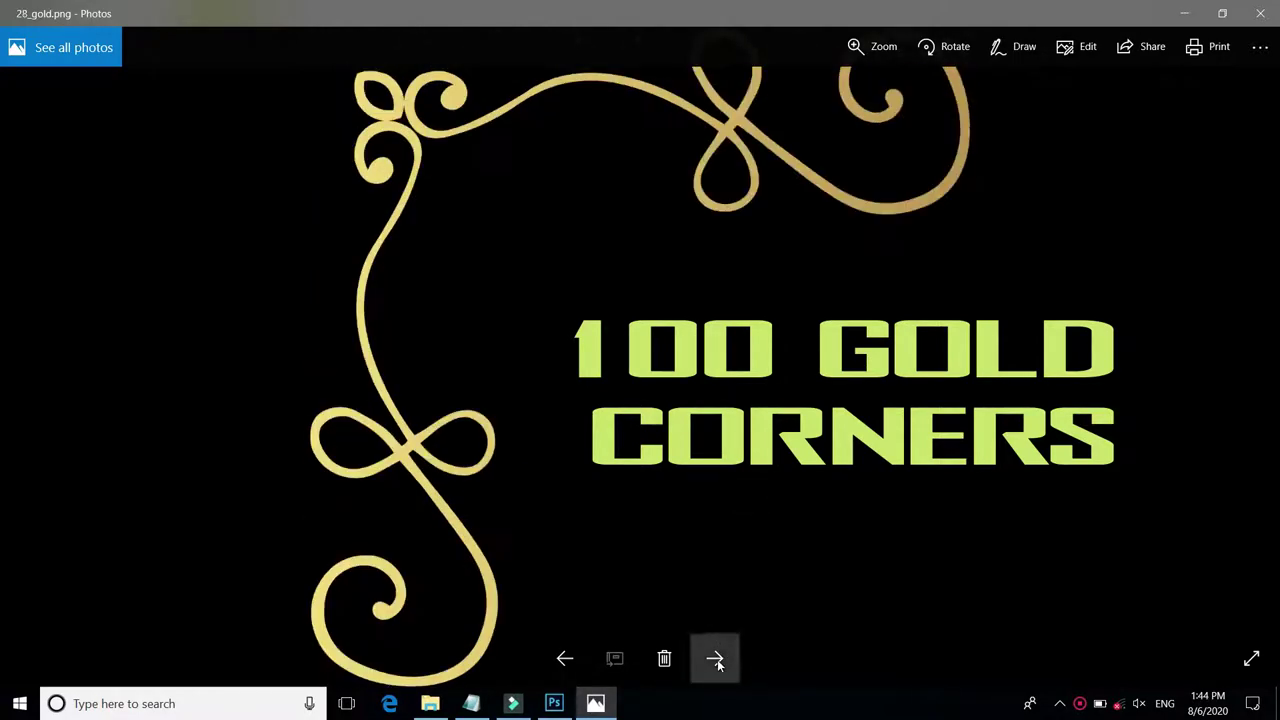
pyautogui.click(716, 658)
pyautogui.click(716, 658)
pyautogui.click(716, 658)
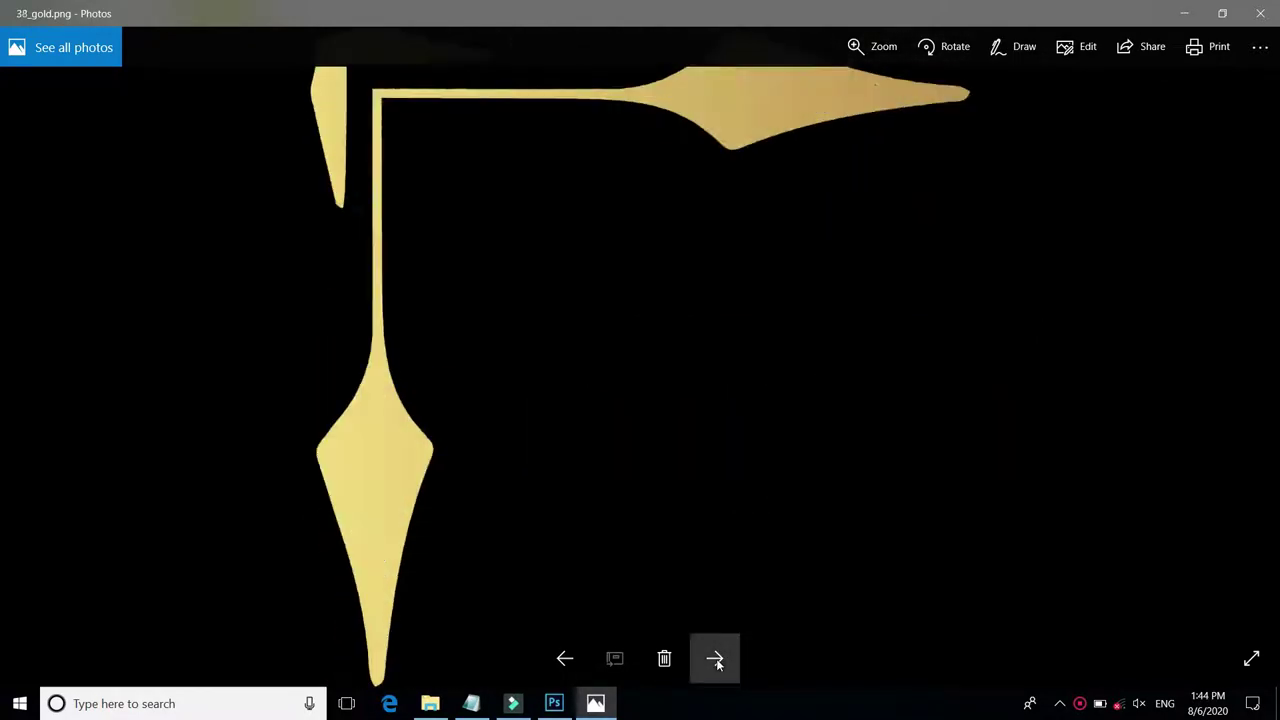
pyautogui.click(716, 658)
pyautogui.click(716, 658)
pyautogui.click(716, 658)
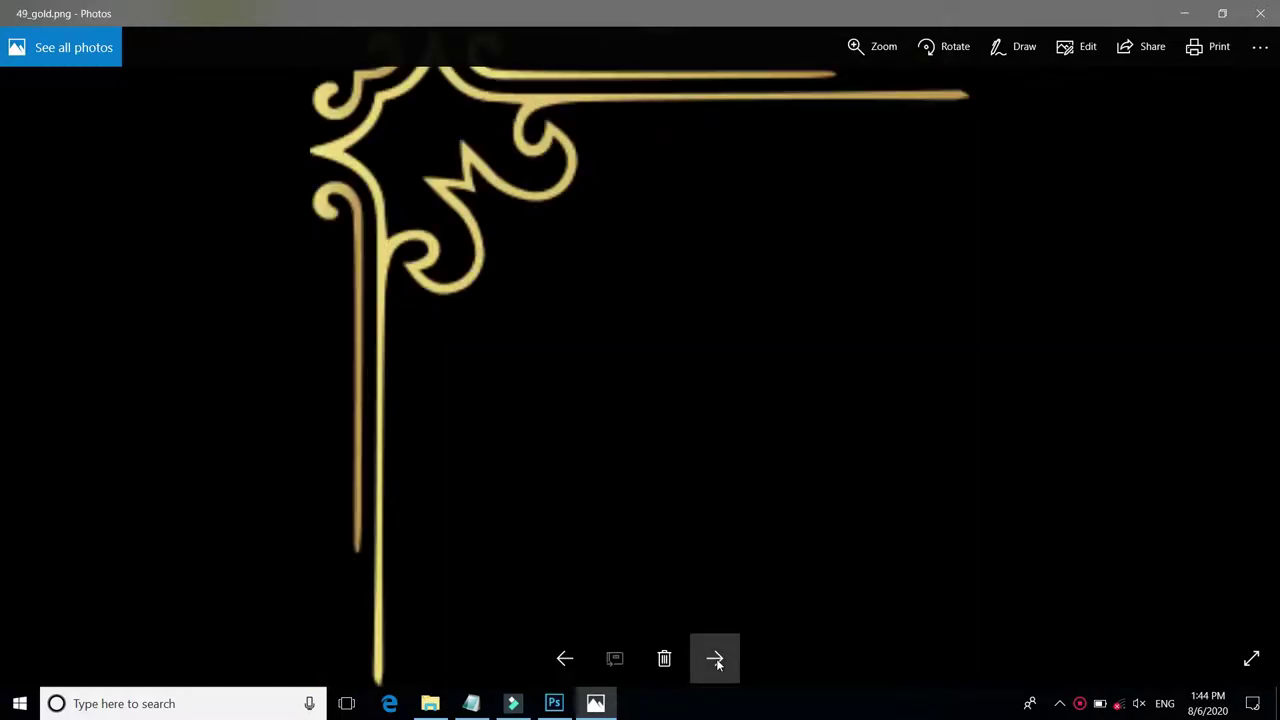
pyautogui.click(716, 658)
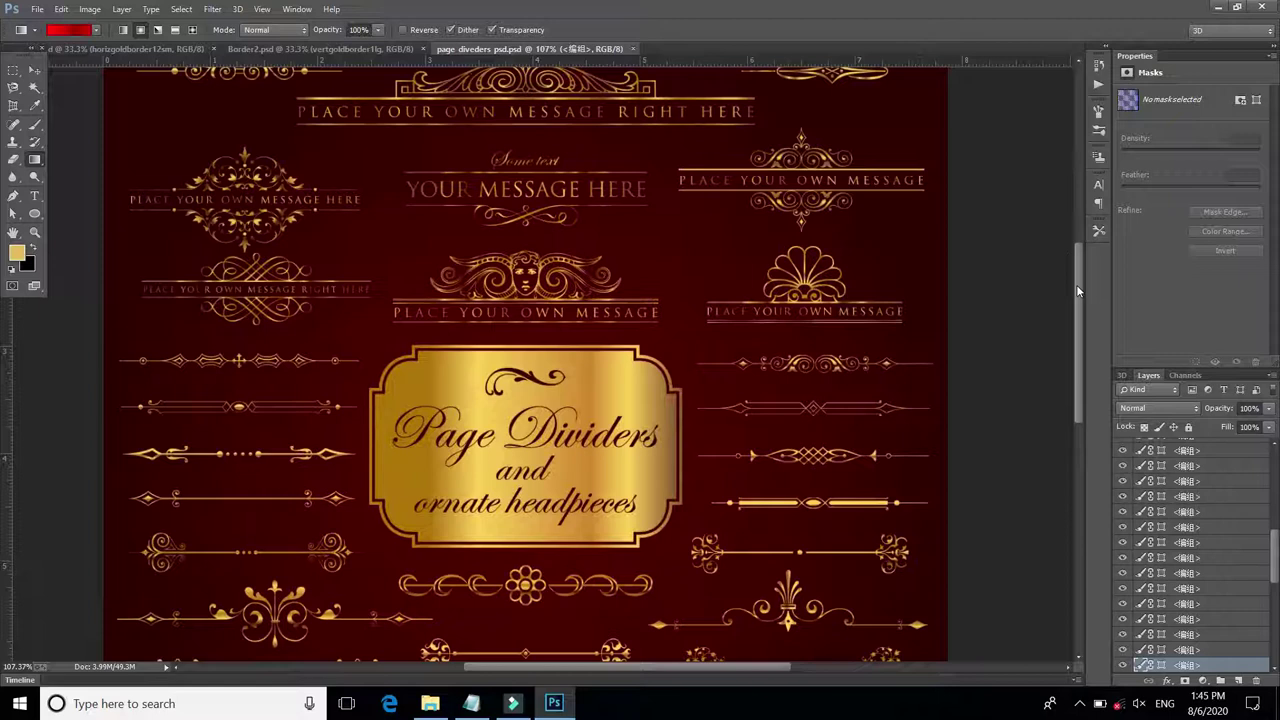
# Zoom into the page-dividers sheet and nudge the second gold divider slightly left
pyautogui.moveTo(1078, 291); pyautogui.dragTo(1090, 383)
pyautogui.scroll(1, 824, 224)
pyautogui.scroll(2, 824, 230)
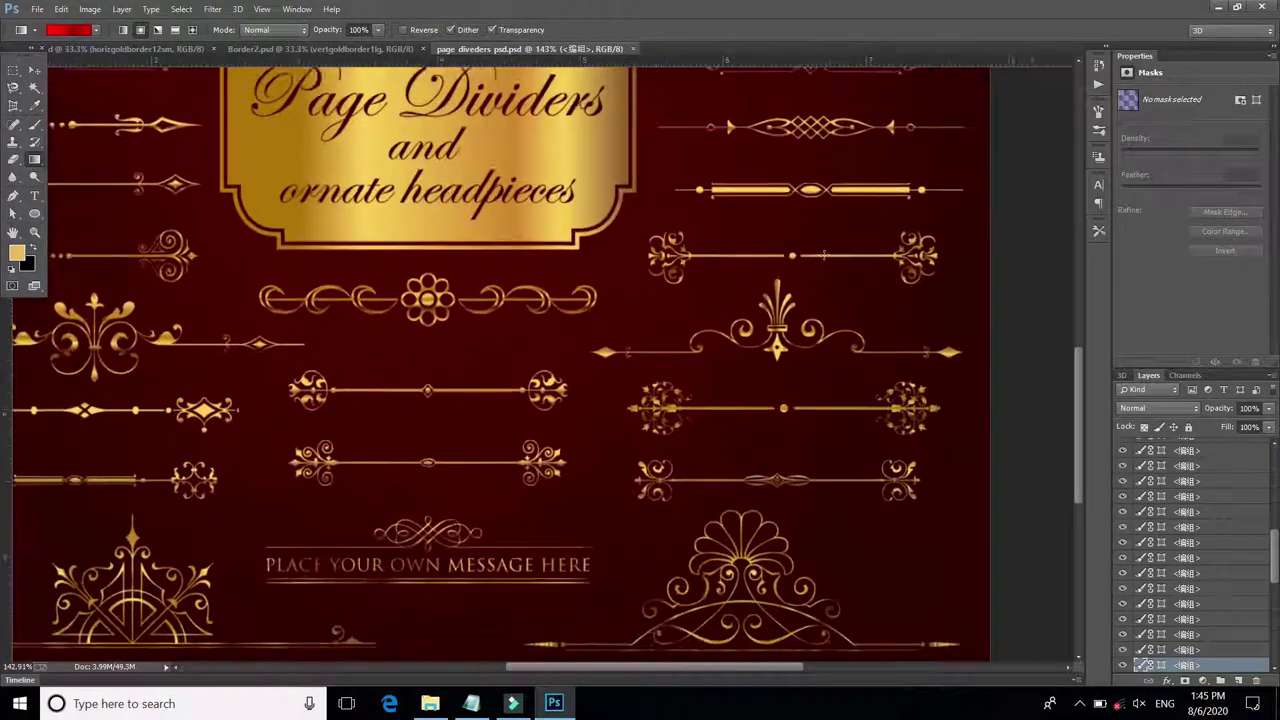
pyautogui.scroll(1, 824, 240)
pyautogui.scroll(1, 824, 255)
pyautogui.scroll(1, 824, 255)
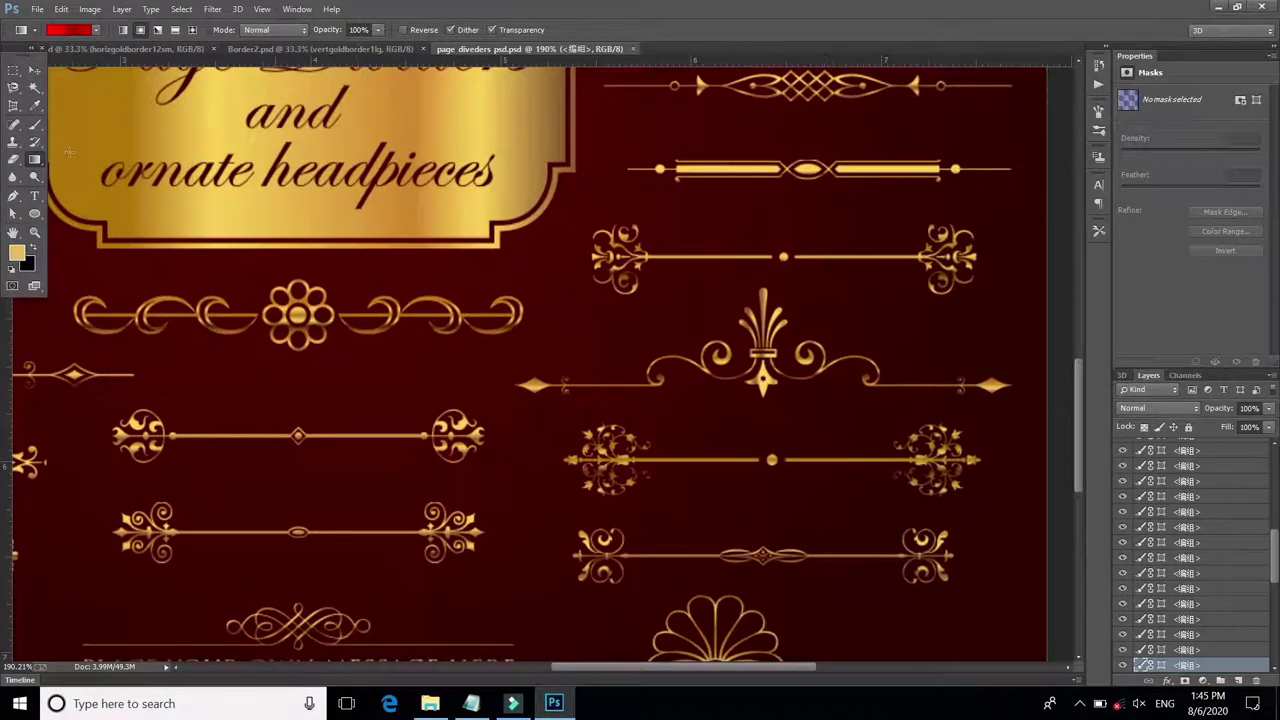
pyautogui.click(33, 72)
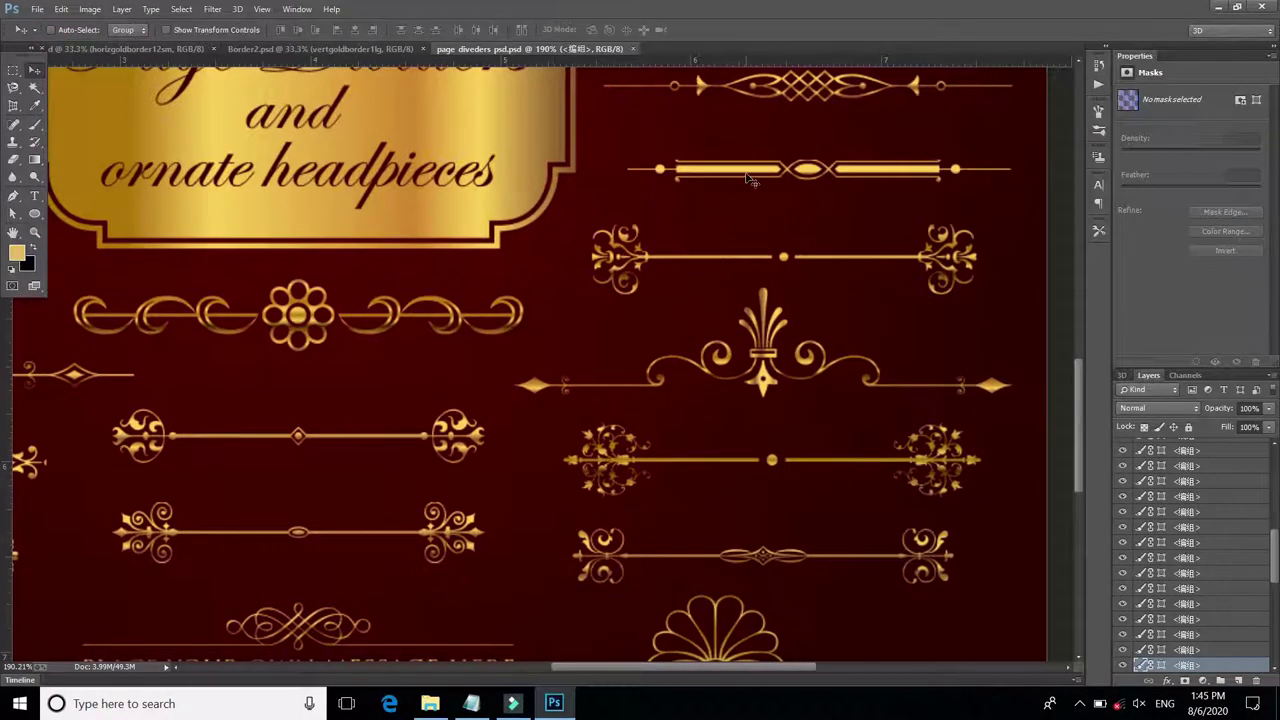
pyautogui.rightClick(749, 176)
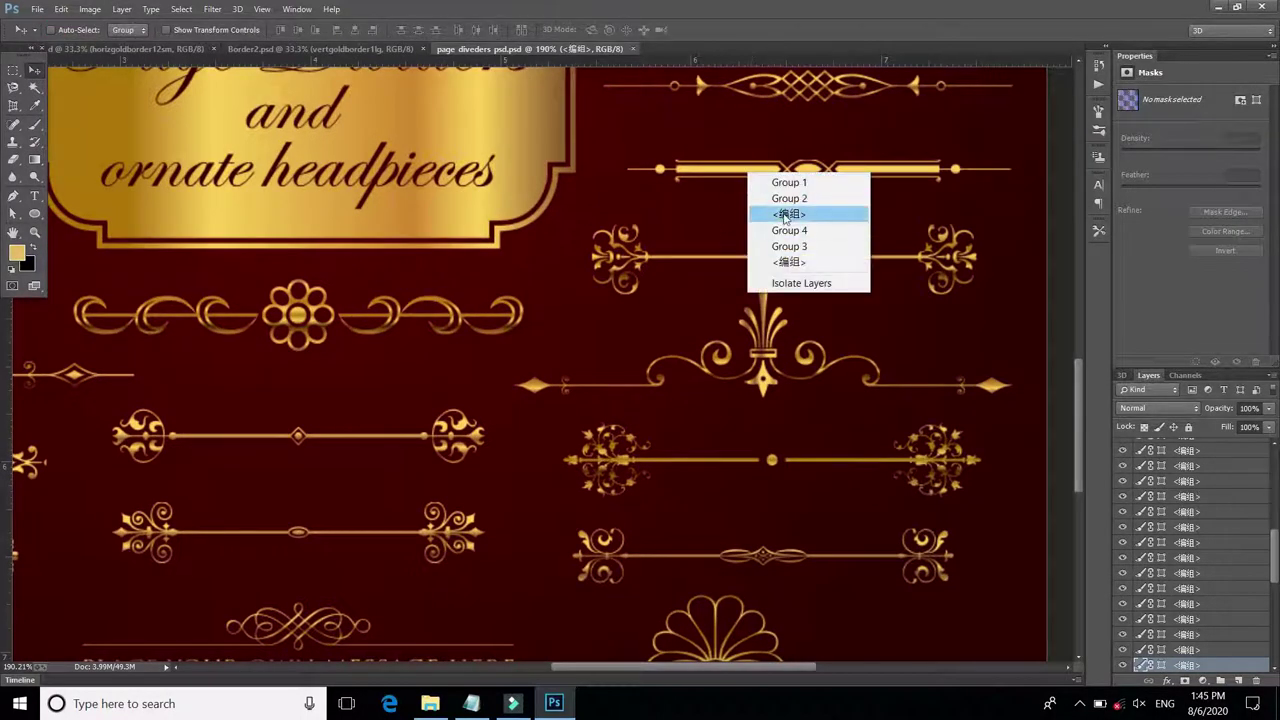
pyautogui.click(785, 211)
pyautogui.moveTo(762, 180); pyautogui.dragTo(750, 181)
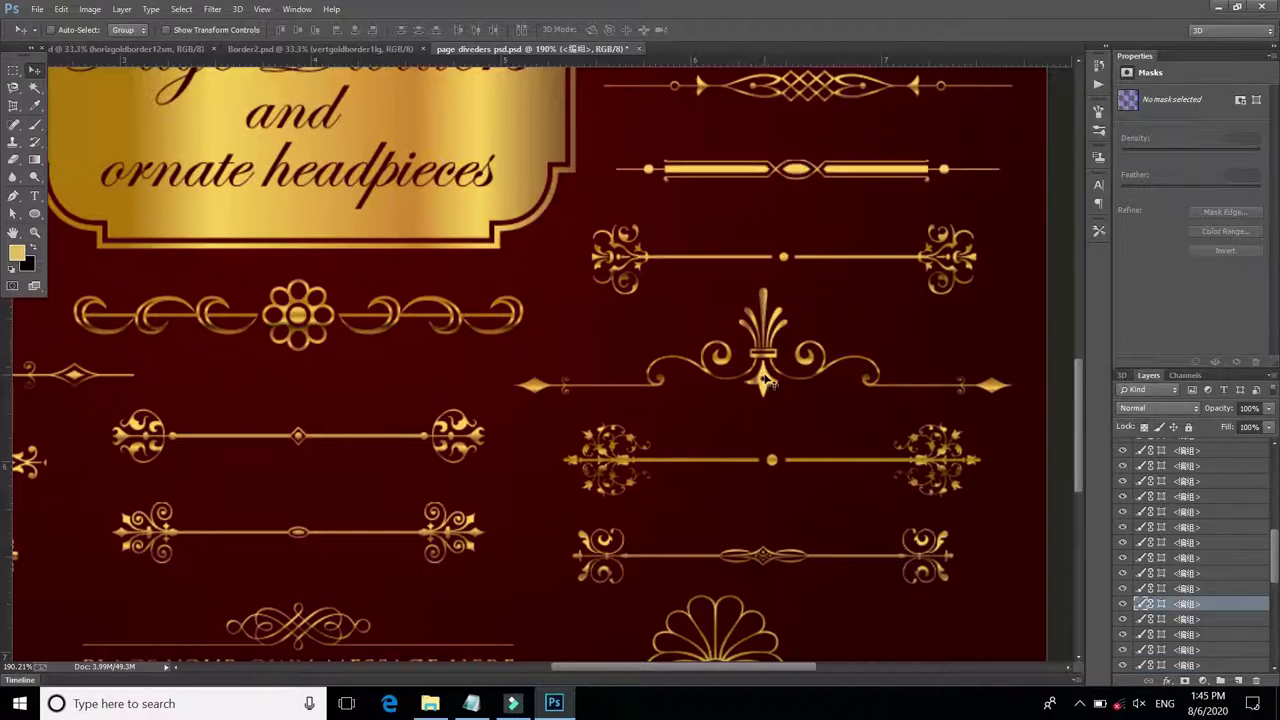
# Select the fleur ornament divider's layer, then move the third divider (Group 2) up slightly
pyautogui.rightClick(765, 381)
pyautogui.click(805, 417)
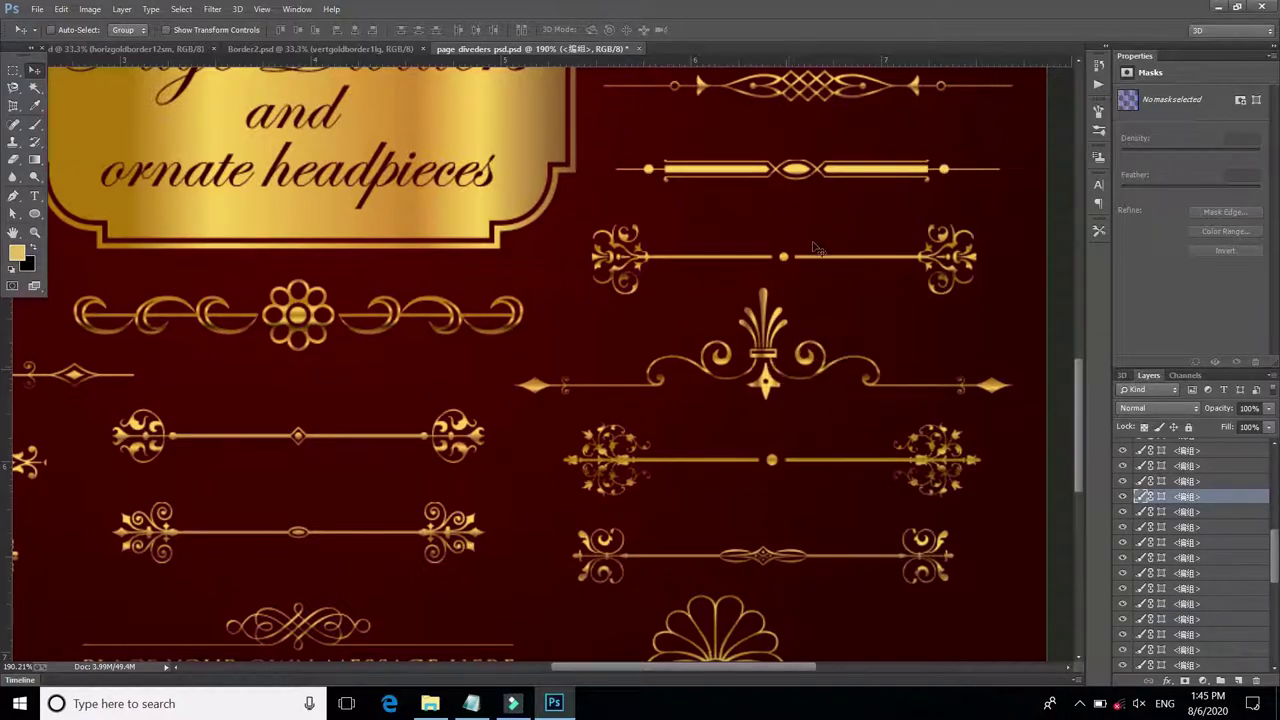
pyautogui.rightClick(786, 260)
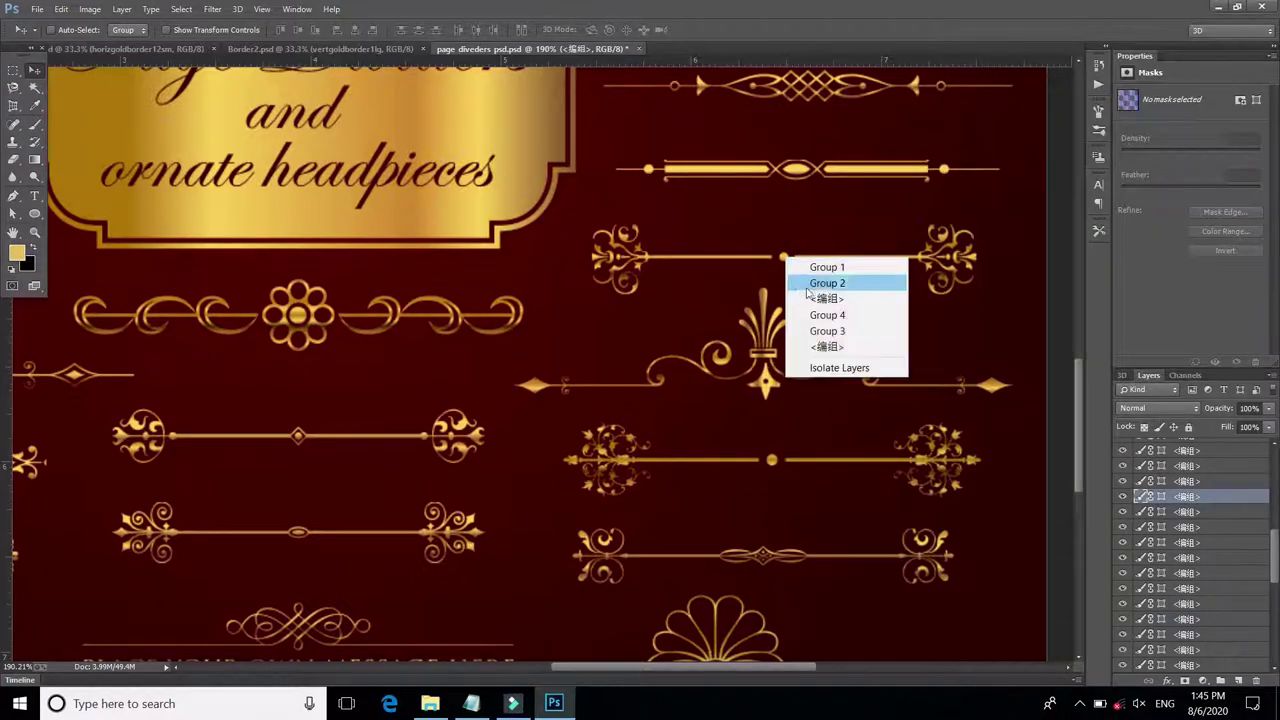
pyautogui.click(830, 298)
pyautogui.moveTo(791, 269)
pyautogui.mouseDown()
pyautogui.moveTo(809, 263)
pyautogui.moveTo(793, 260)
pyautogui.mouseUp()
# Pan around the sheet to inspect the headpieces, cherub headpiece and plaque
pyautogui.scroll(-3, 815, 352)
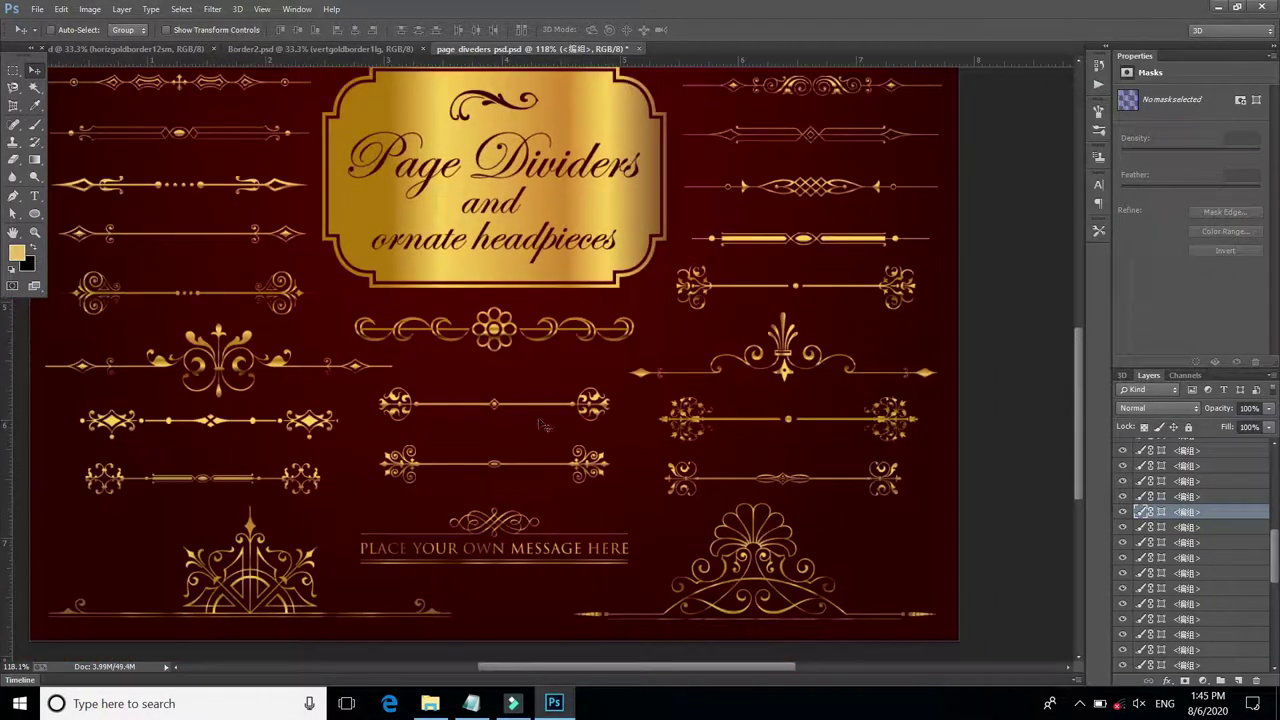
pyautogui.scroll(3, 195, 340)
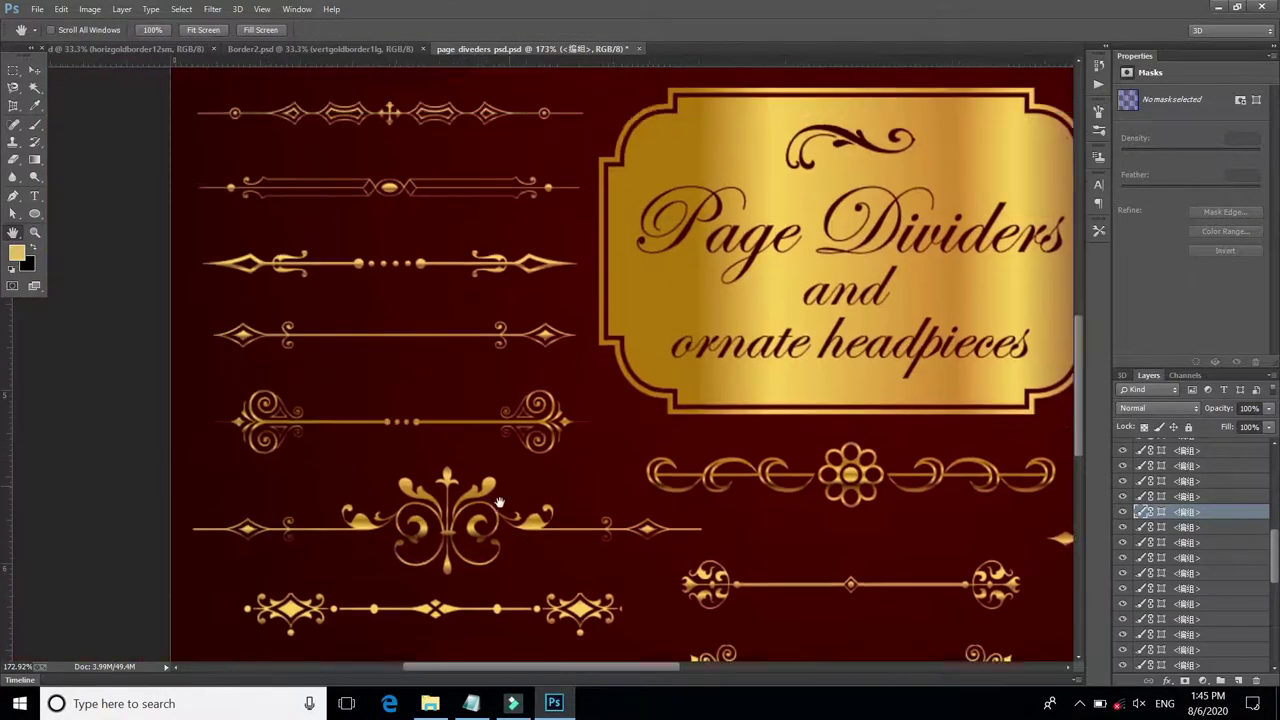
pyautogui.moveTo(416, 486); pyautogui.dragTo(422, 597)
pyautogui.moveTo(410, 240); pyautogui.dragTo(390, 462)
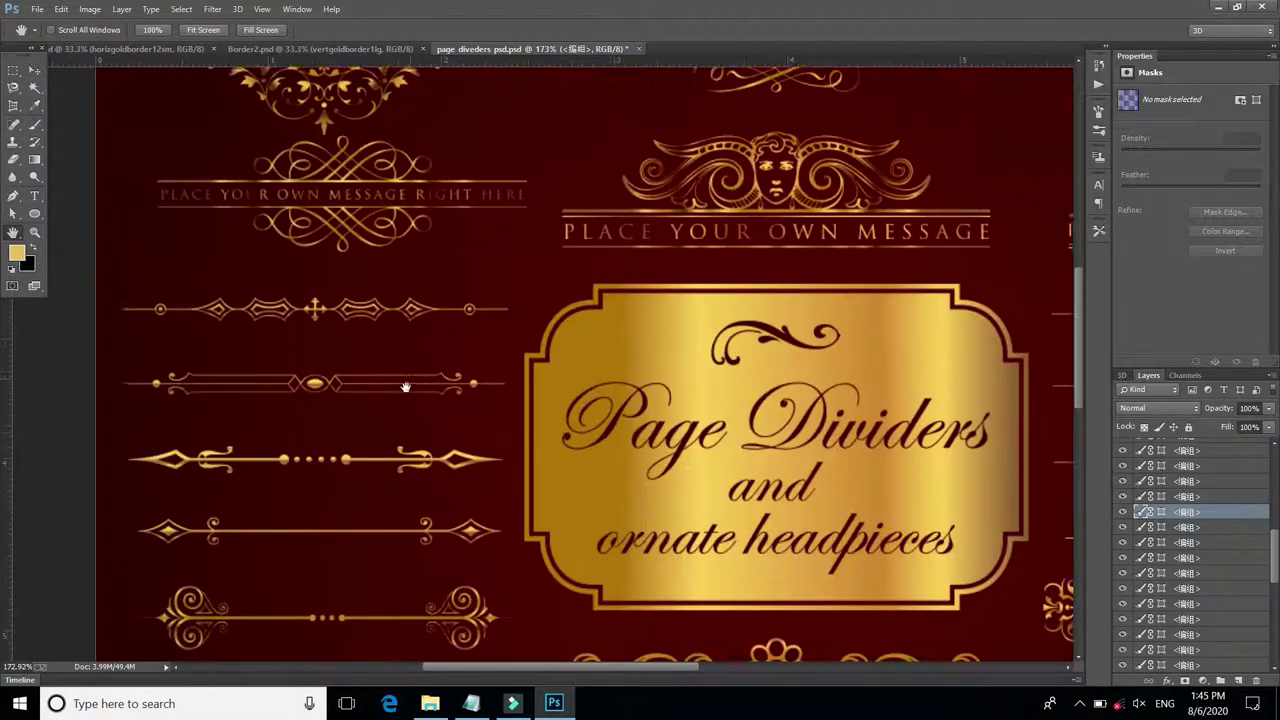
pyautogui.scroll(3, 390, 462)
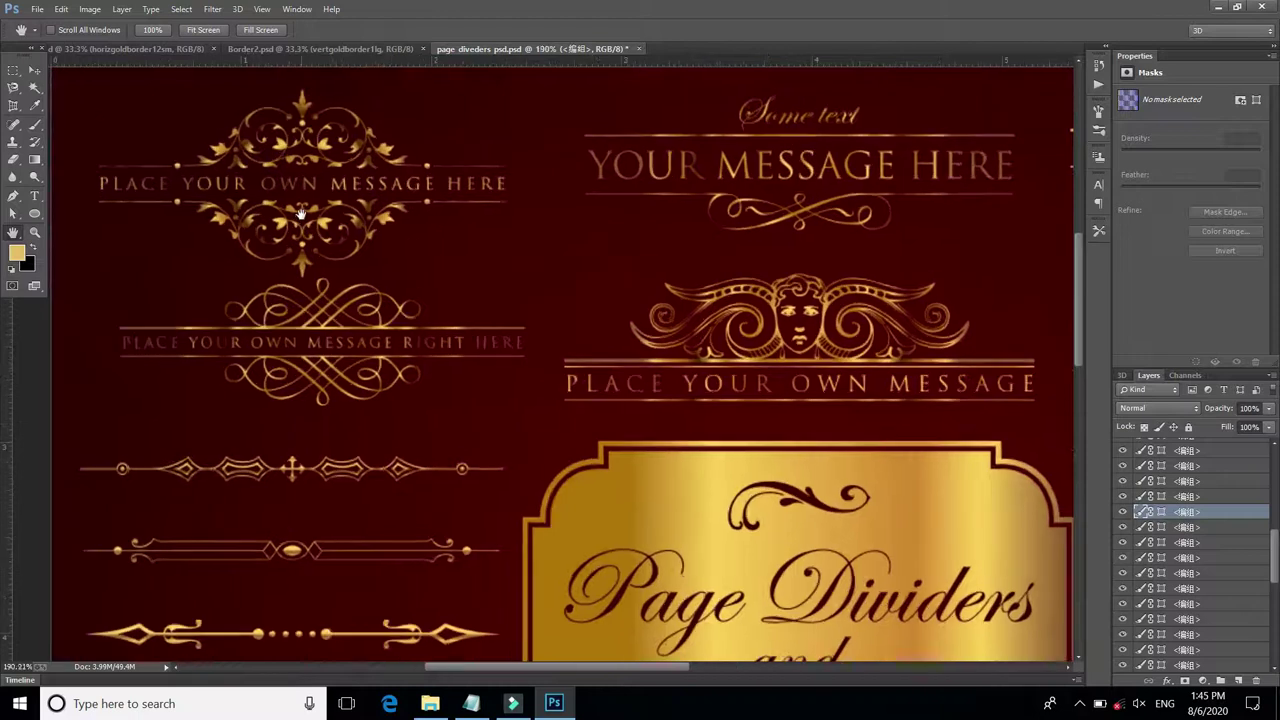
pyautogui.moveTo(596, 318); pyautogui.dragTo(429, 303)
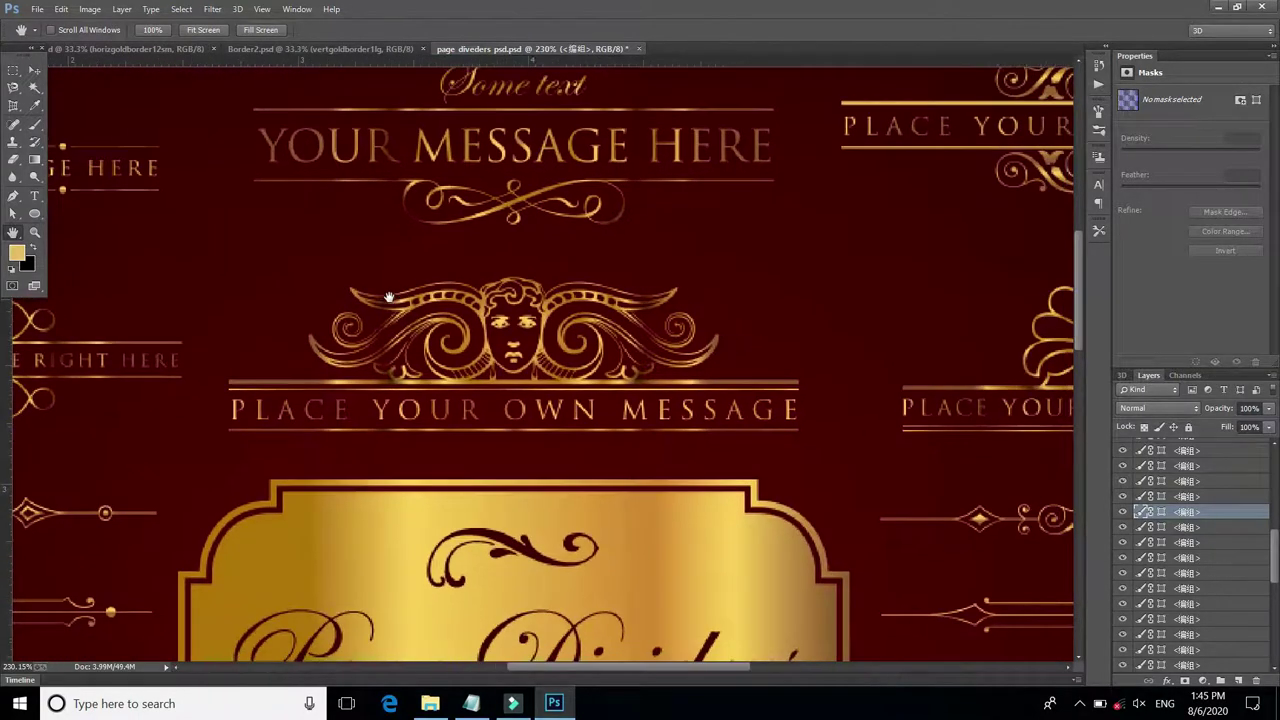
pyautogui.moveTo(750, 345); pyautogui.dragTo(433, 358)
pyautogui.moveTo(760, 400); pyautogui.dragTo(760, 210)
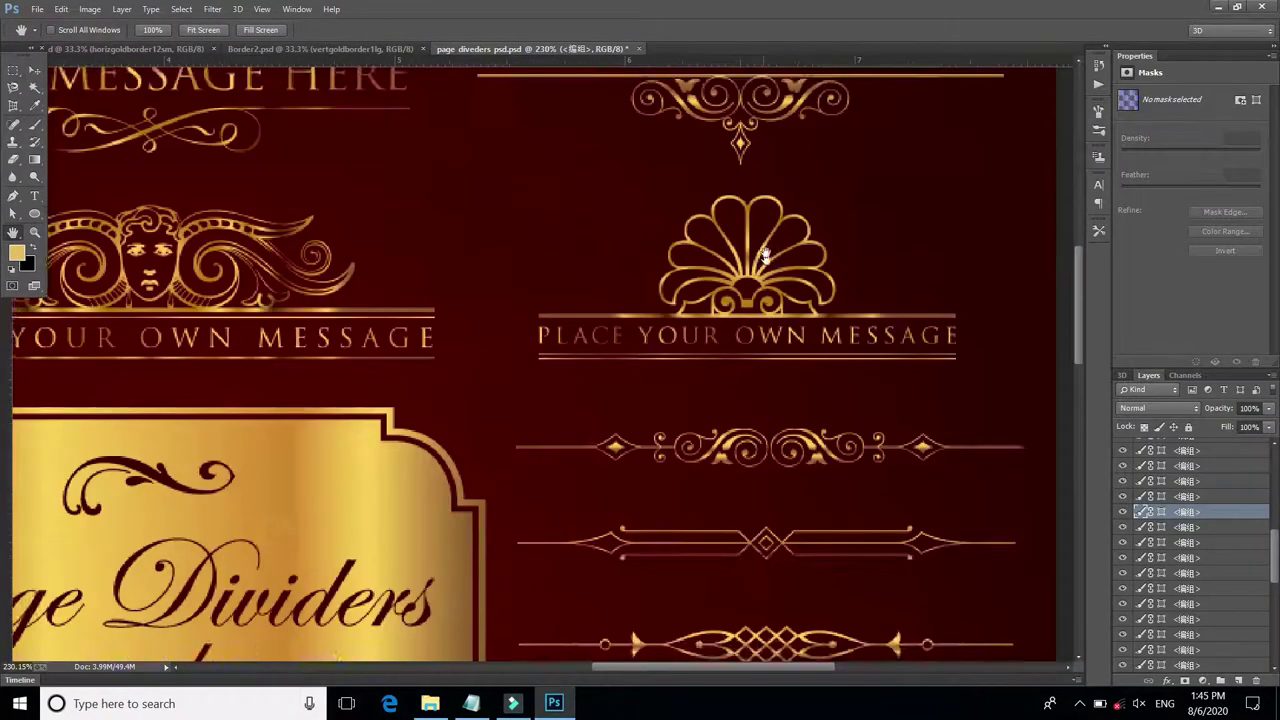
# Switch to Border2.psd, zoom in and scroll through its gold border strips
pyautogui.click(381, 50)
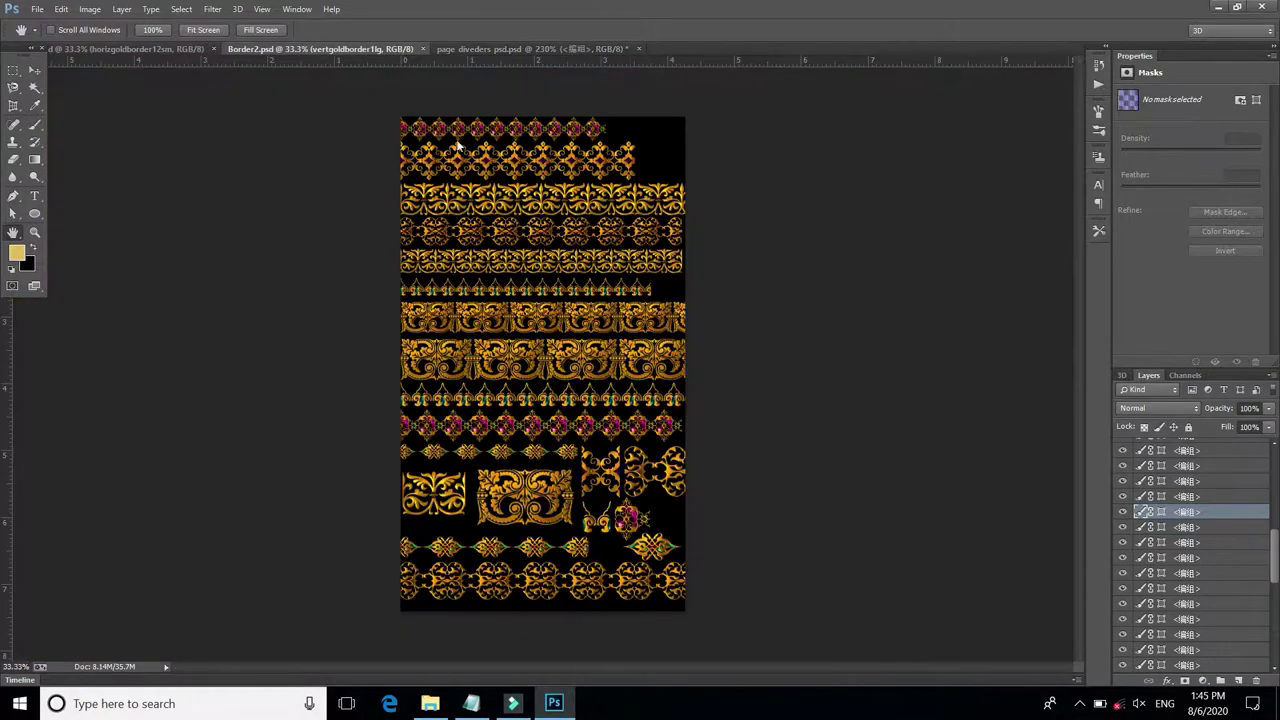
pyautogui.scroll(1, 490, 136)
pyautogui.scroll(1, 487, 140)
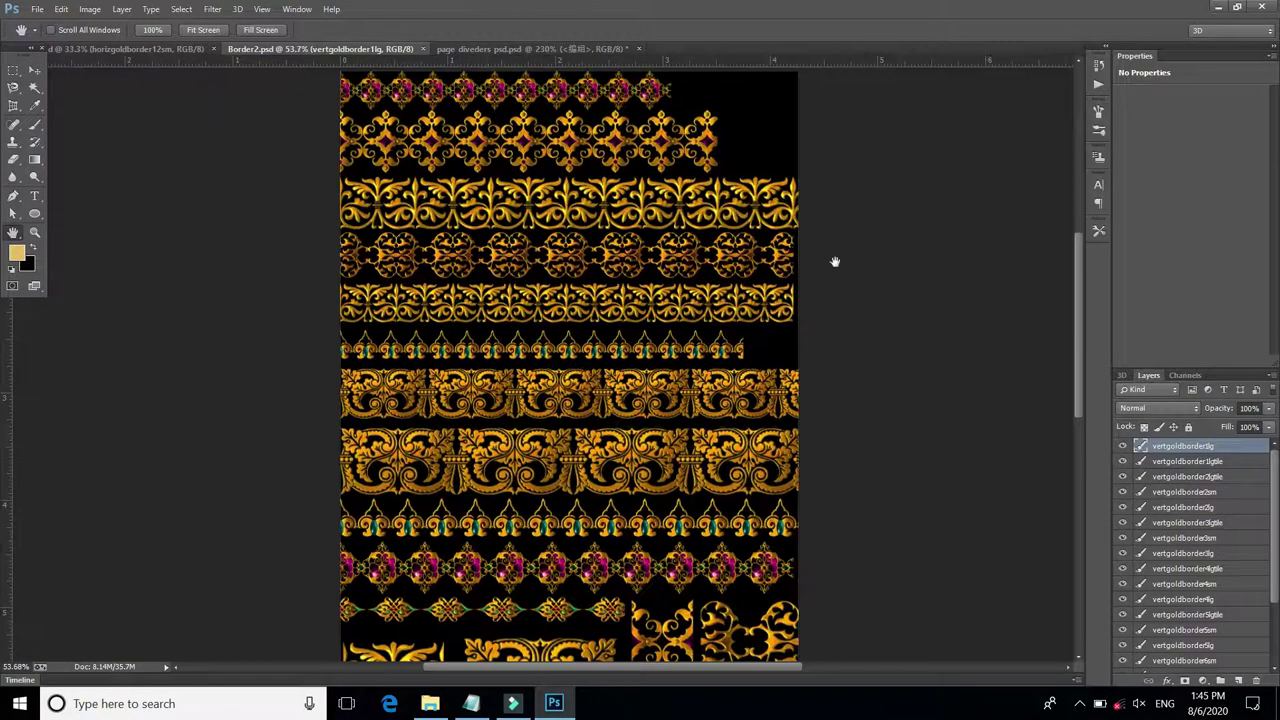
pyautogui.scroll(1, 586, 270)
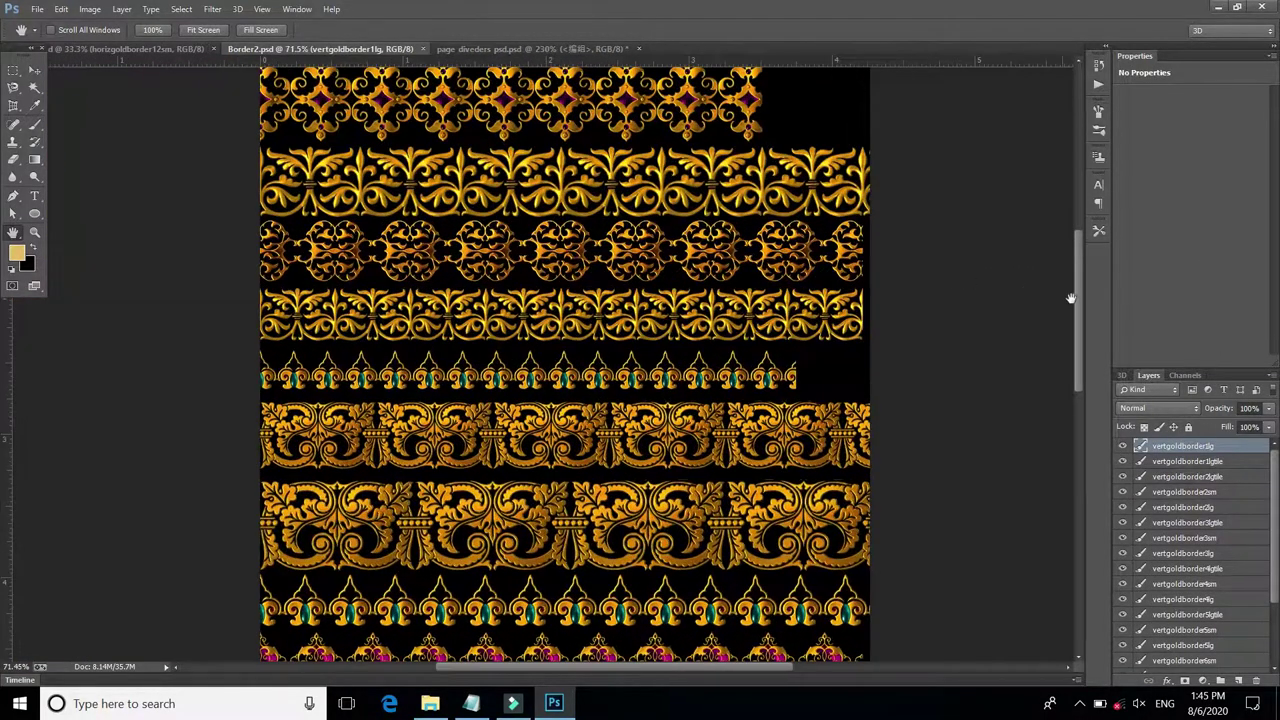
pyautogui.moveTo(1082, 306)
pyautogui.mouseDown()
pyautogui.moveTo(1070, 410)
pyautogui.moveTo(1073, 270)
pyautogui.mouseUp()
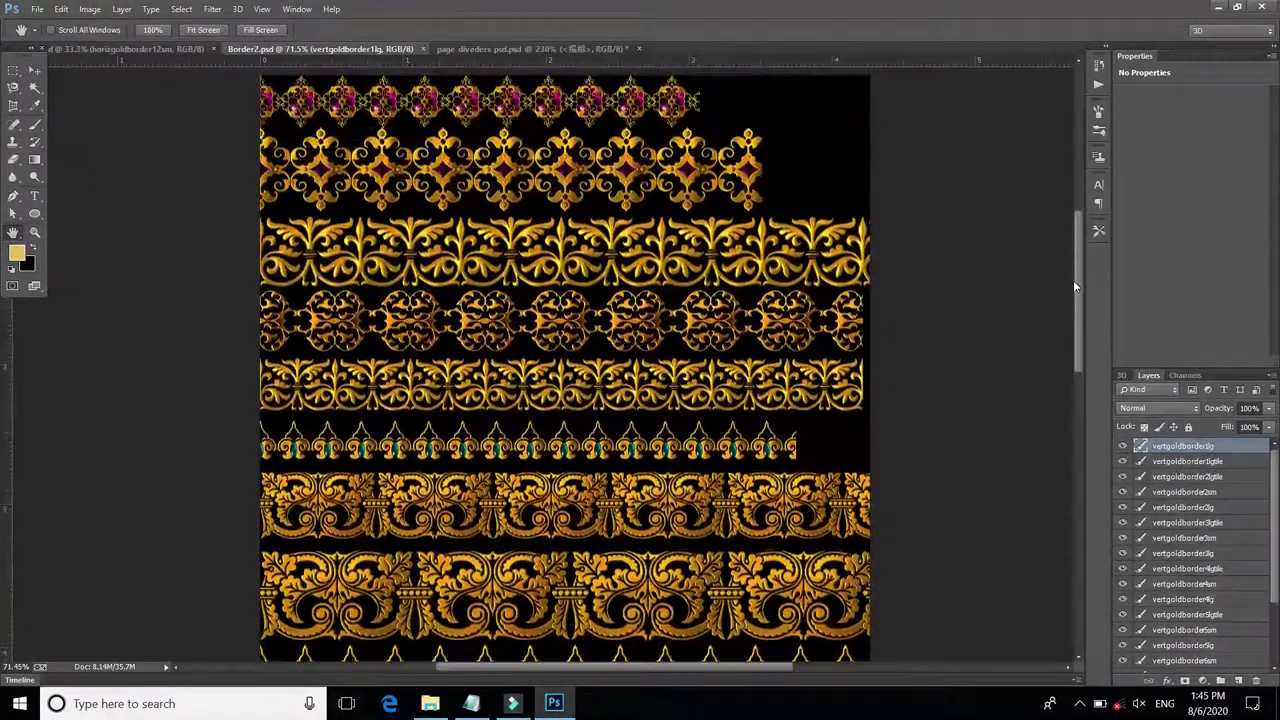
# Return to the page-dividers sheet and select the lattice divider's layer inside Group 4
pyautogui.click(188, 49)
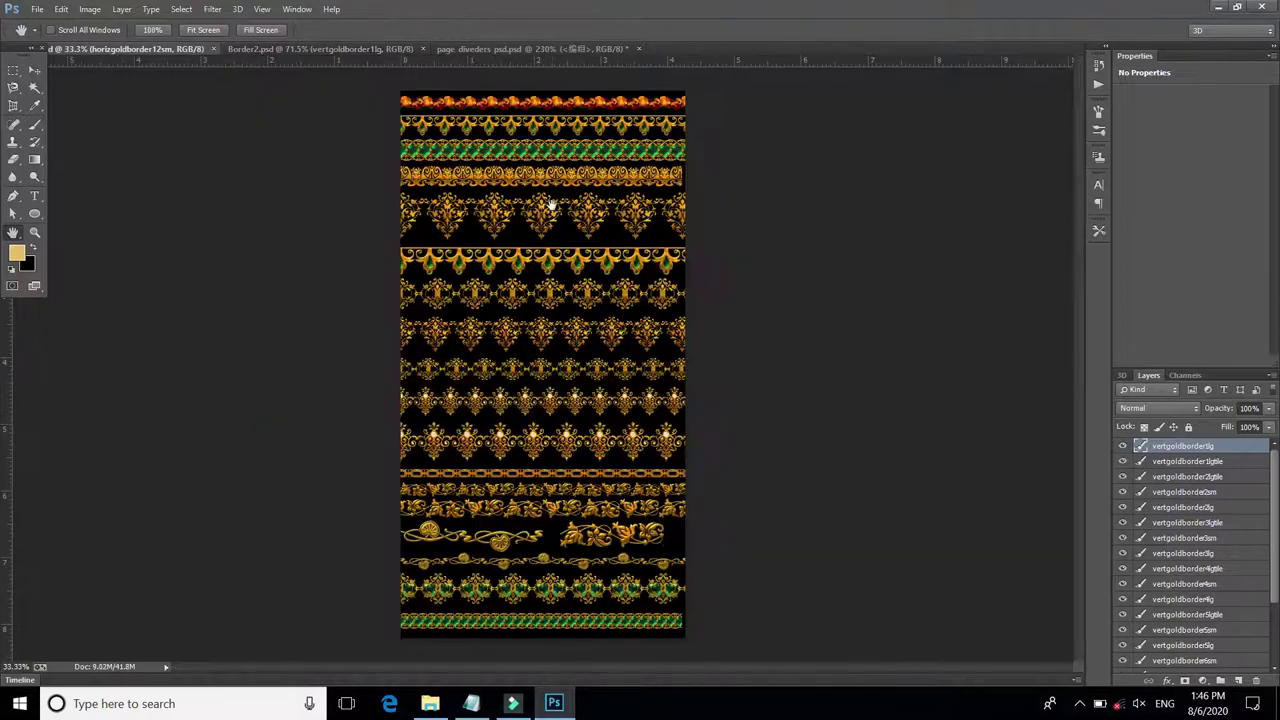
pyautogui.scroll(1, 555, 200)
pyautogui.hotkey('ctrl', 'Tab')
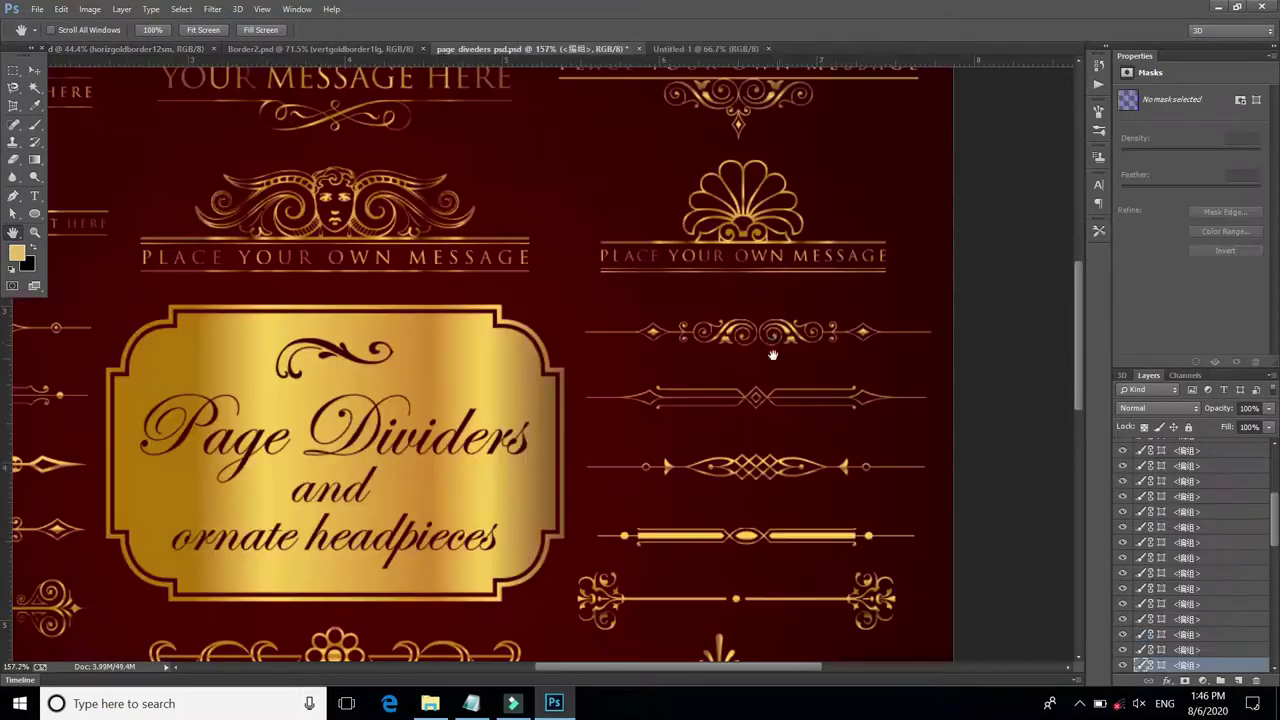
pyautogui.click(34, 72)
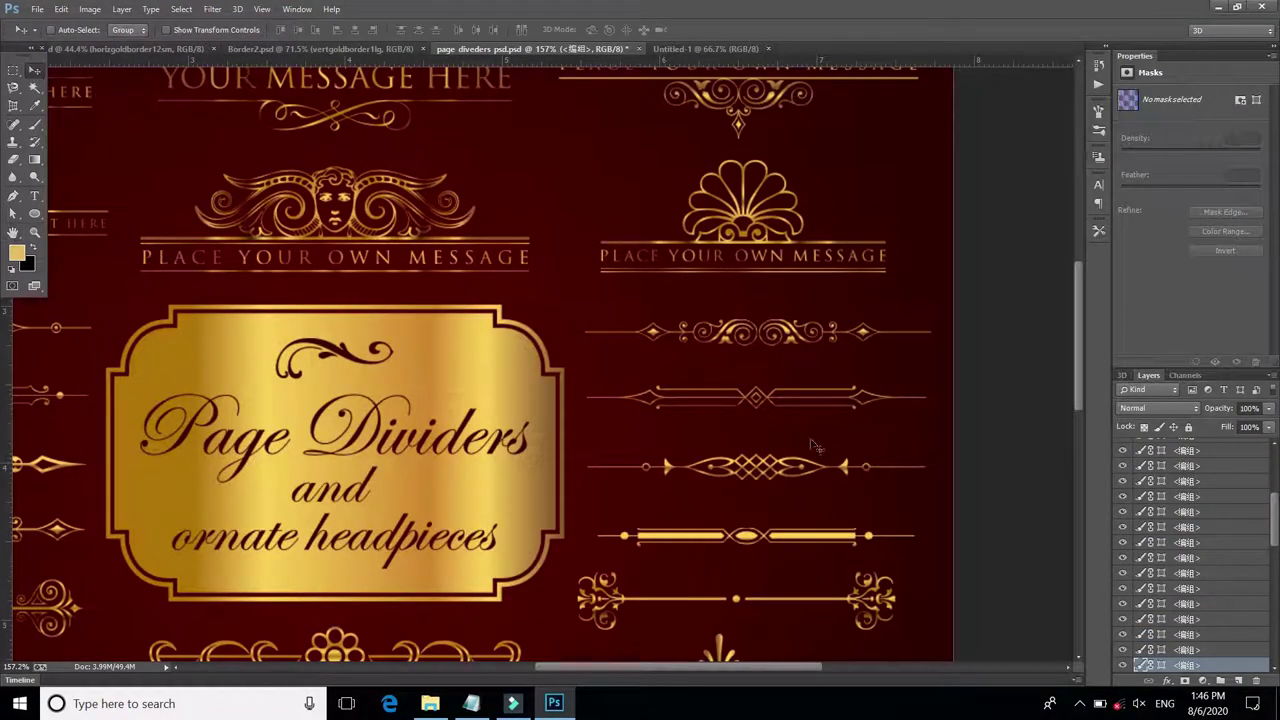
pyautogui.rightClick(765, 468)
pyautogui.click(800, 474)
pyautogui.rightClick(772, 467)
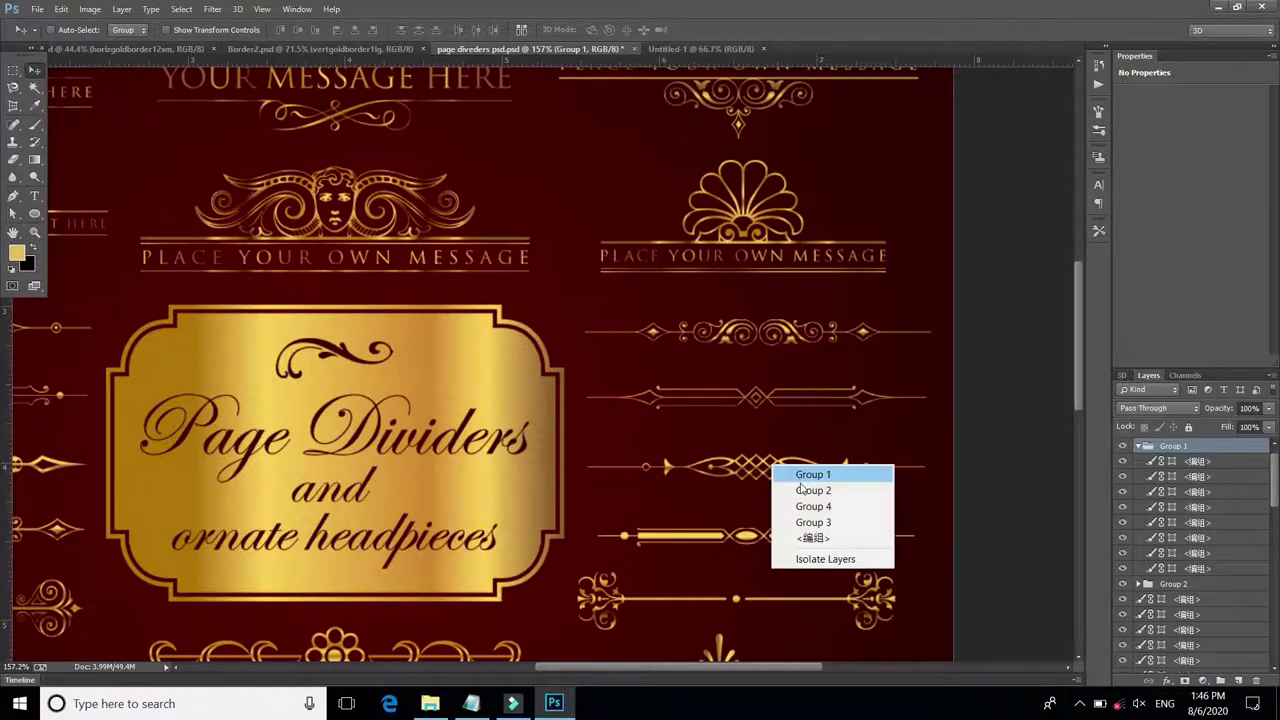
pyautogui.click(813, 538)
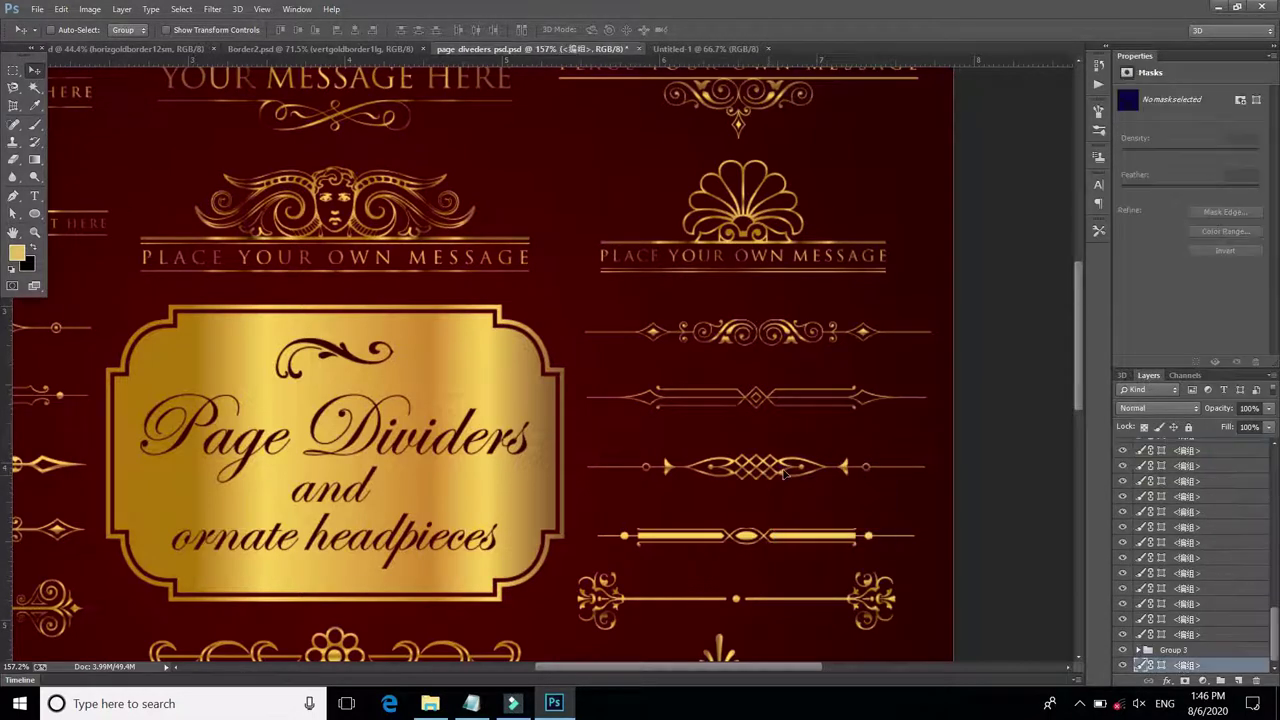
pyautogui.rightClick(782, 468)
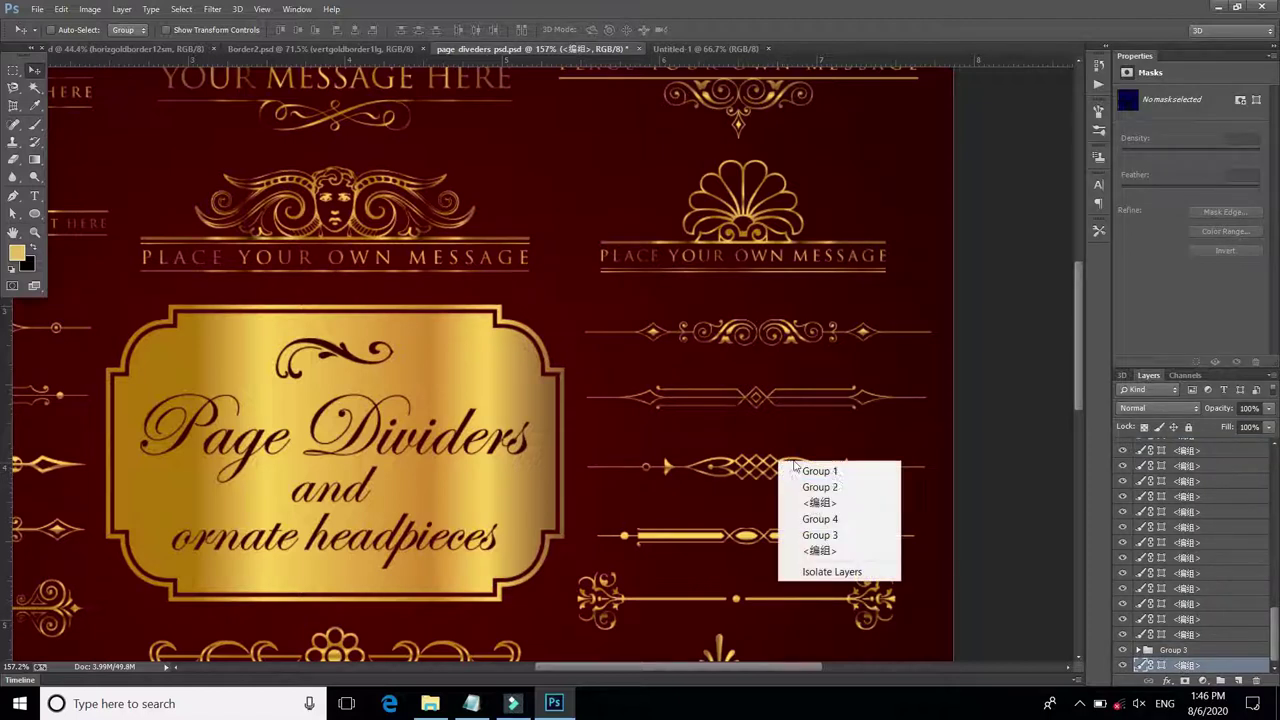
pyautogui.click(814, 500)
# Drag the lattice divider onto the Untitled-1 canvas, undoing a first enlargement attempt
pyautogui.moveTo(790, 487)
pyautogui.mouseDown()
pyautogui.moveTo(668, 49)
pyautogui.moveTo(487, 220)
pyautogui.mouseUp()
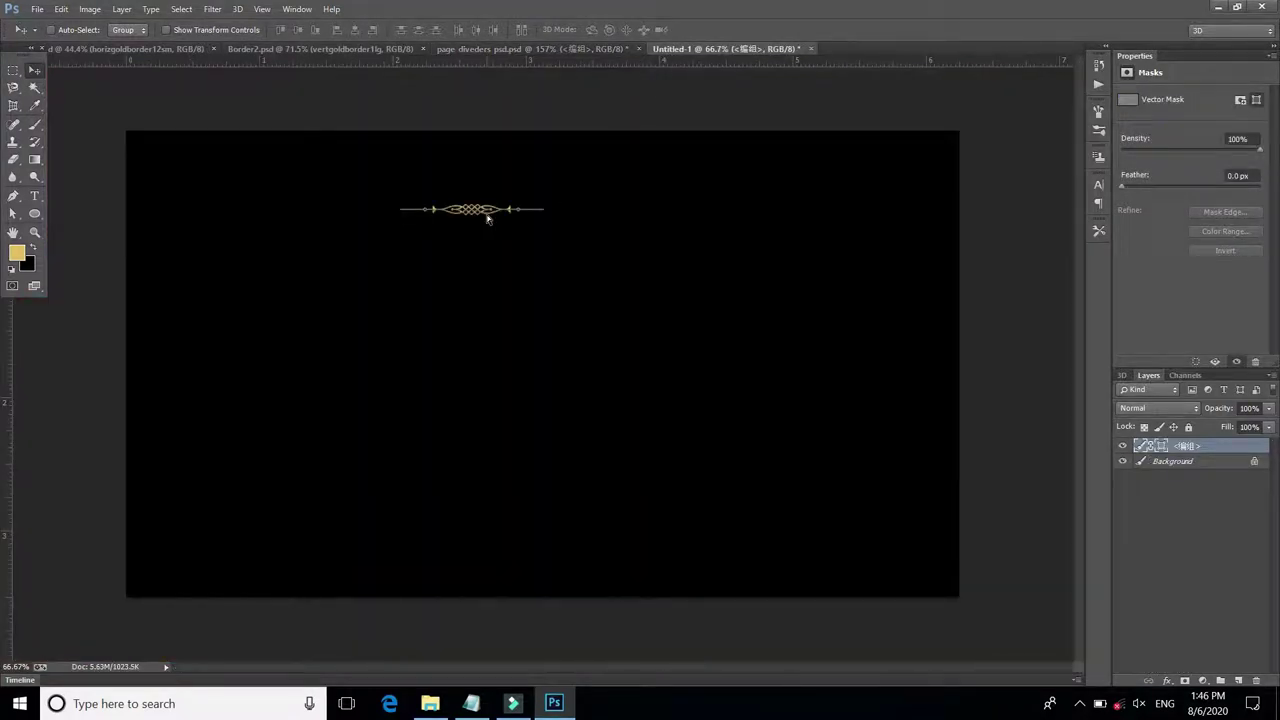
pyautogui.hotkey('ctrl', 't')
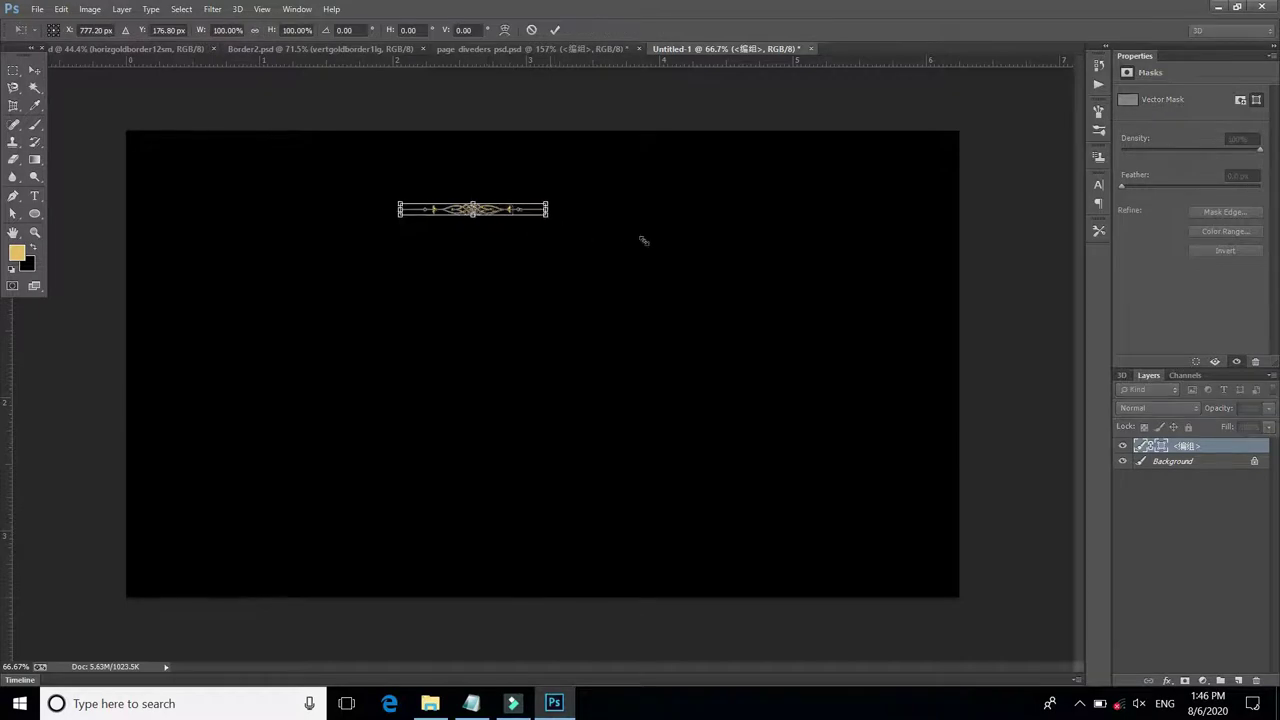
pyautogui.moveTo(547, 216); pyautogui.dragTo(685, 251)
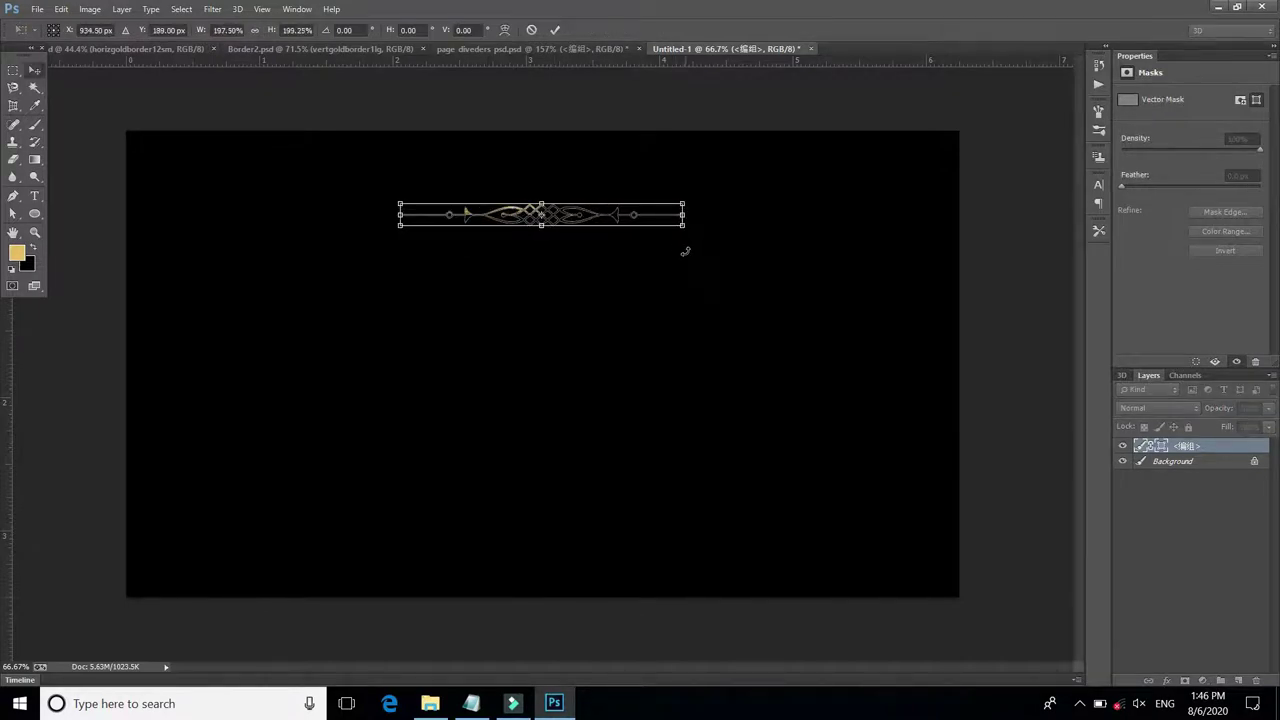
pyautogui.press('Return')
pyautogui.scroll(1, 592, 222)
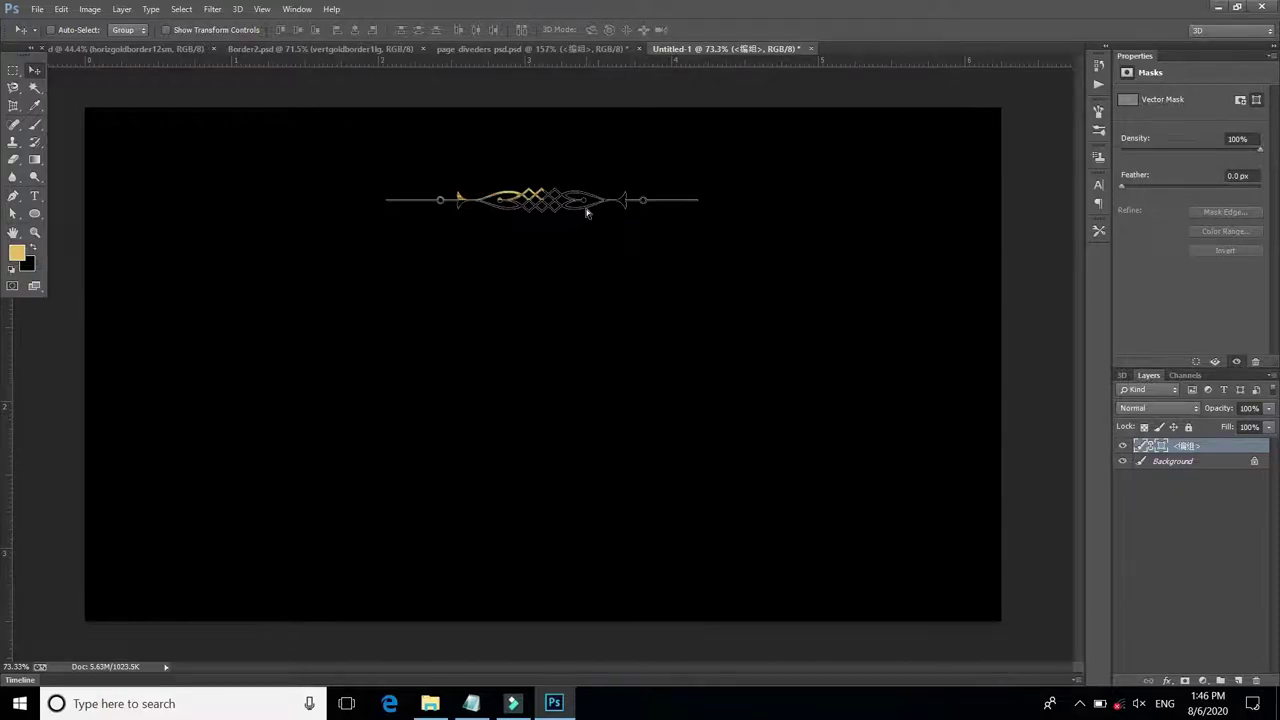
pyautogui.hotkey('ctrl', 'z')
pyautogui.scroll(1, 352, 180)
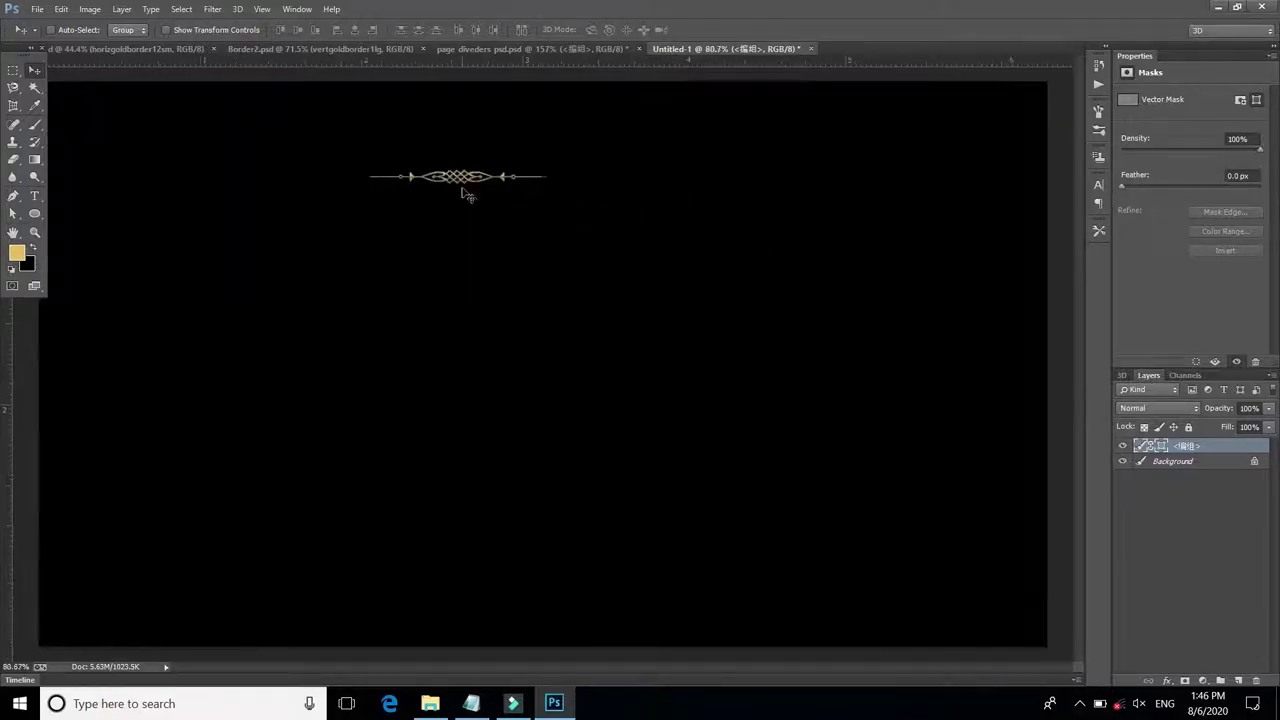
pyautogui.scroll(1, 457, 194)
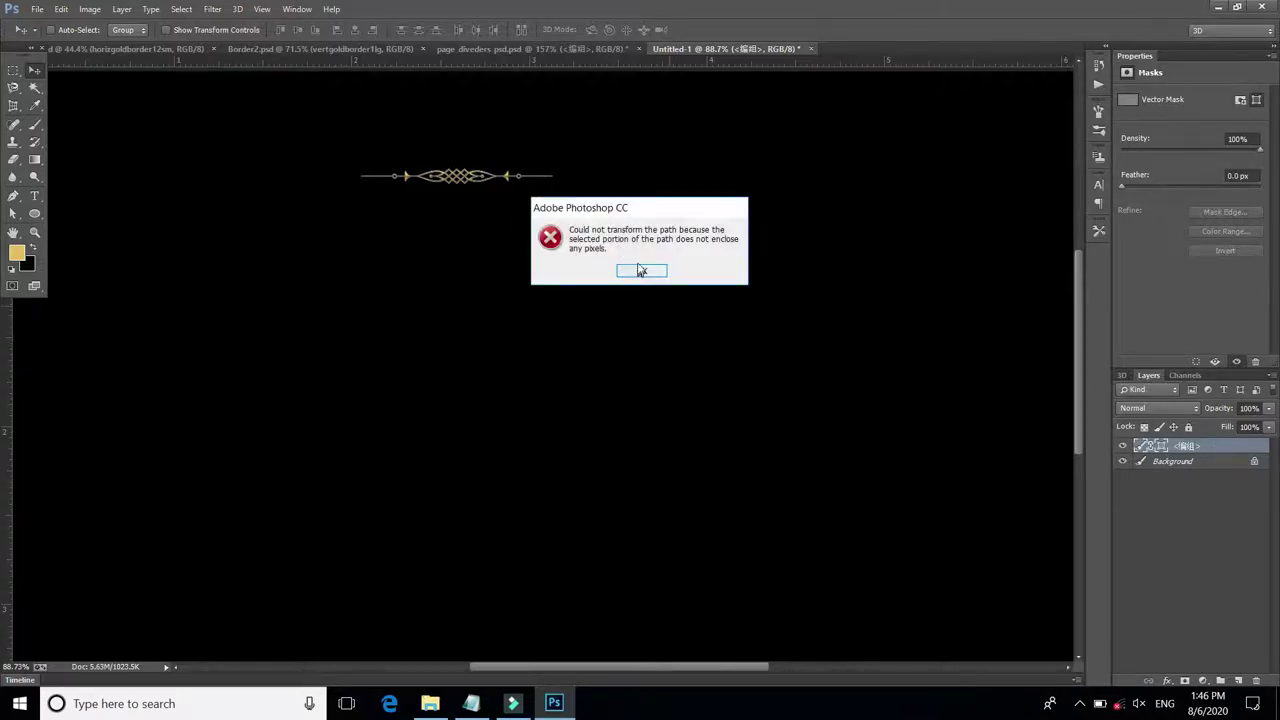
pyautogui.click(641, 270)
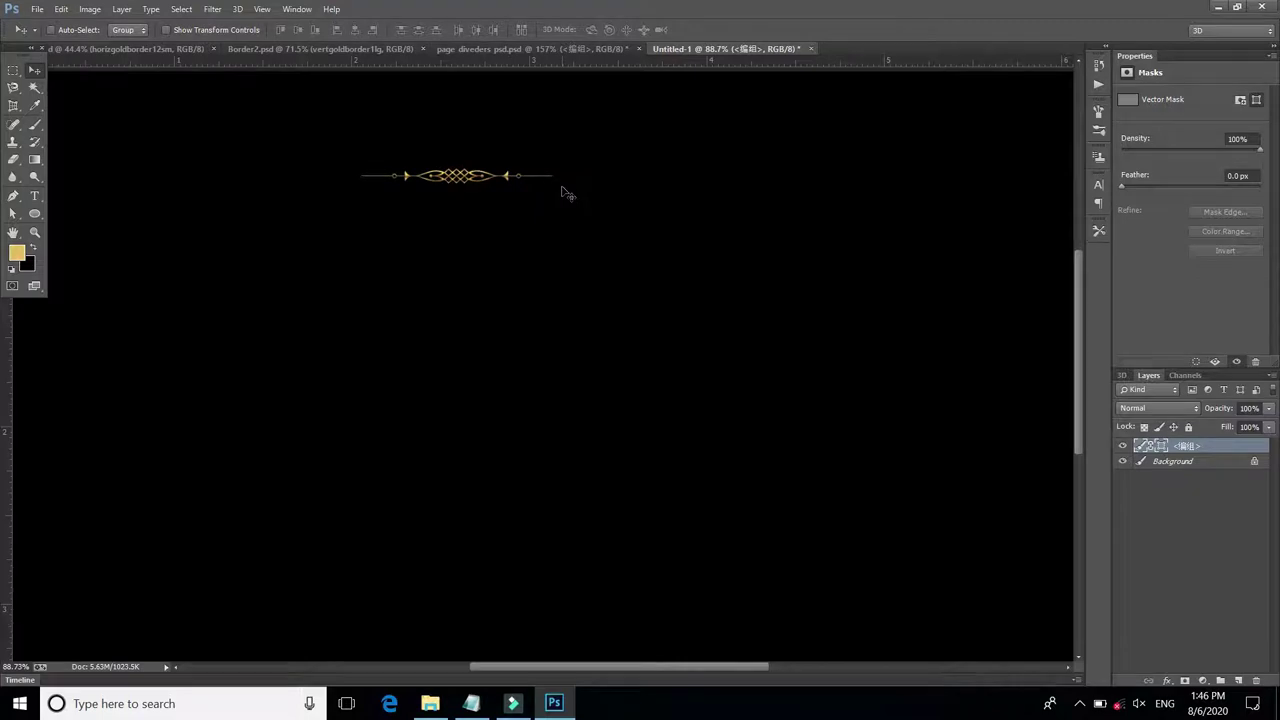
# Scale the divider to about 200% and place a duplicate lower down
pyautogui.hotkey('ctrl', 't')
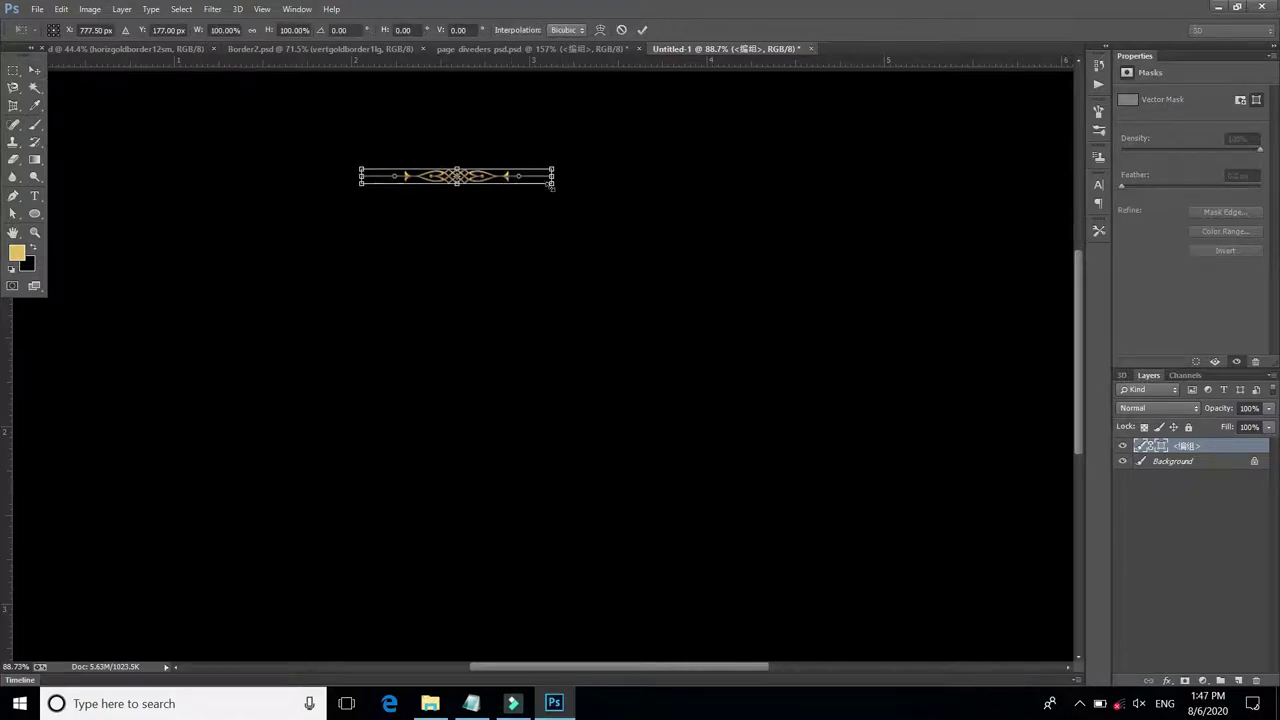
pyautogui.moveTo(553, 185); pyautogui.dragTo(731, 200)
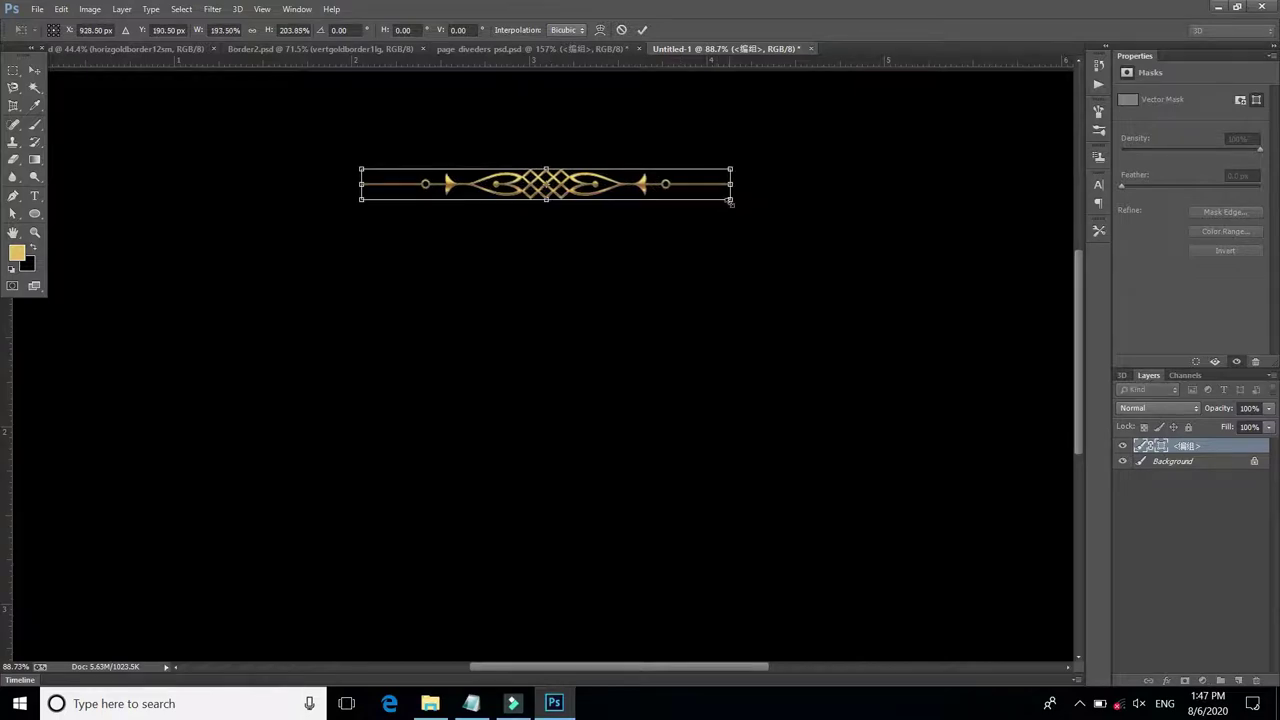
pyautogui.press('Return')
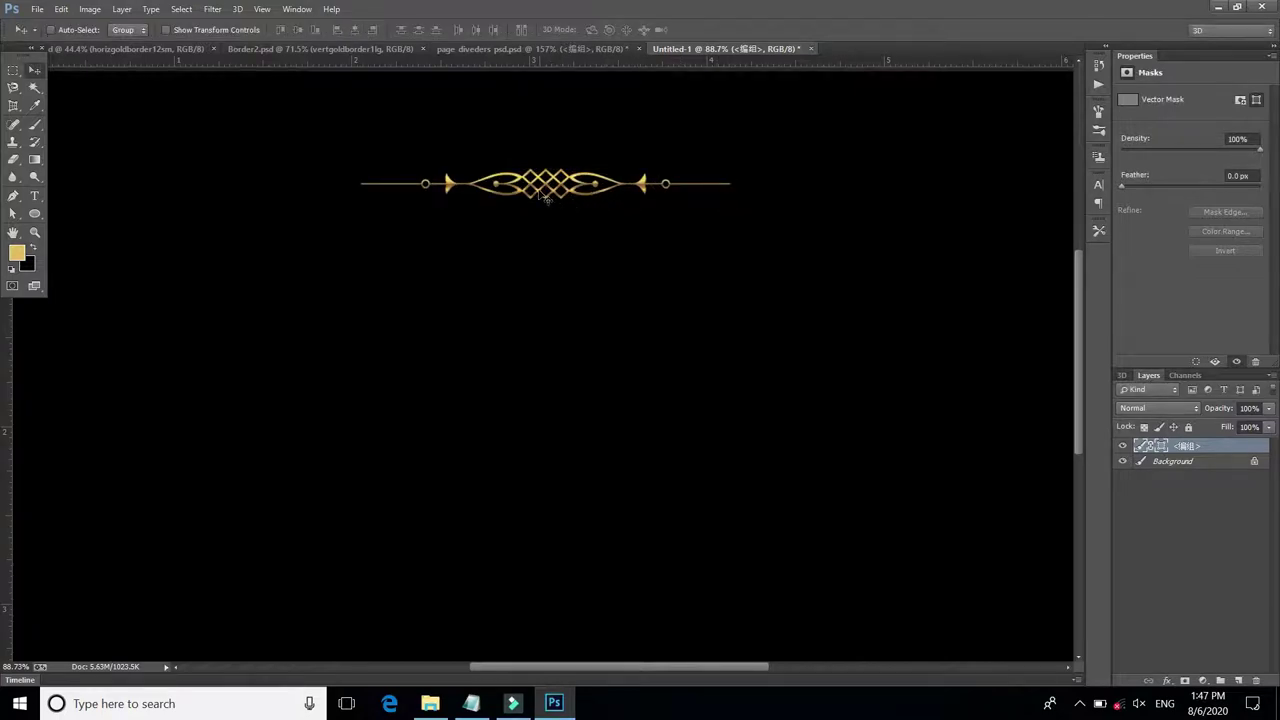
pyautogui.moveTo(548, 333); pyautogui.dragTo(553, 480)
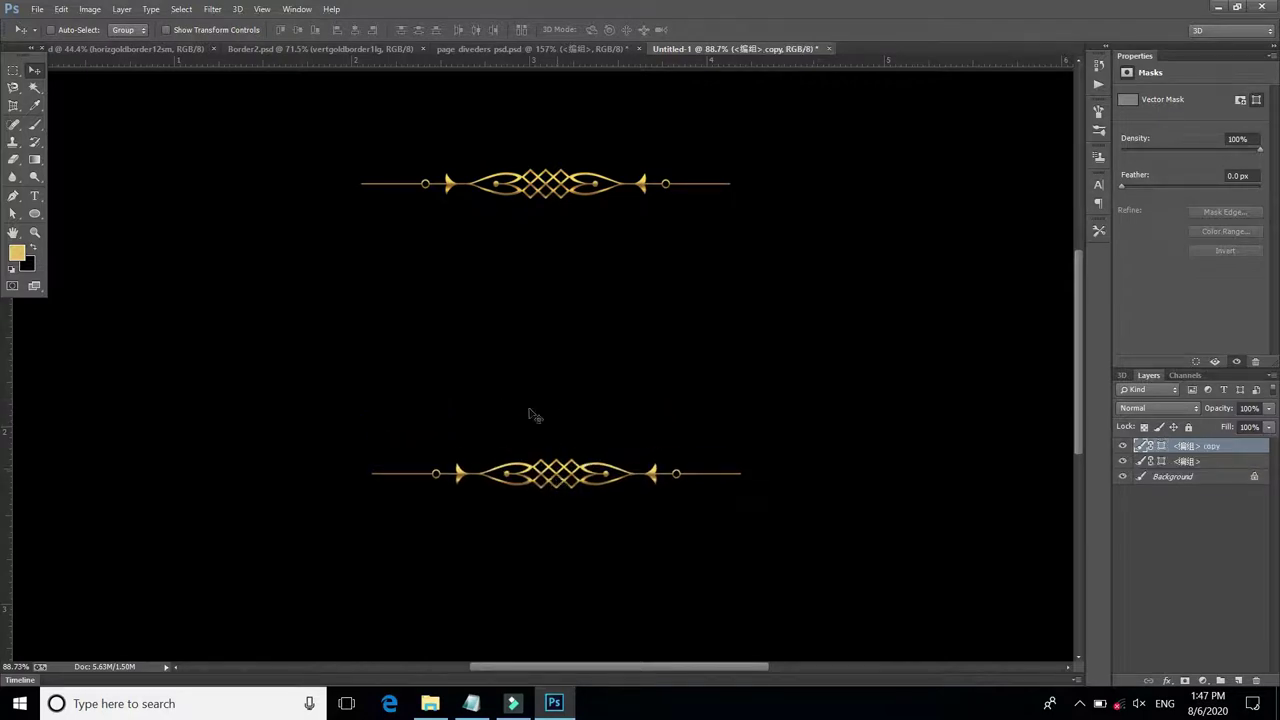
# Add Layer 1 and draw a rounded rectangle between the dividers, lowering its top edge
pyautogui.hotkey('ctrl', 'shift', 'n')
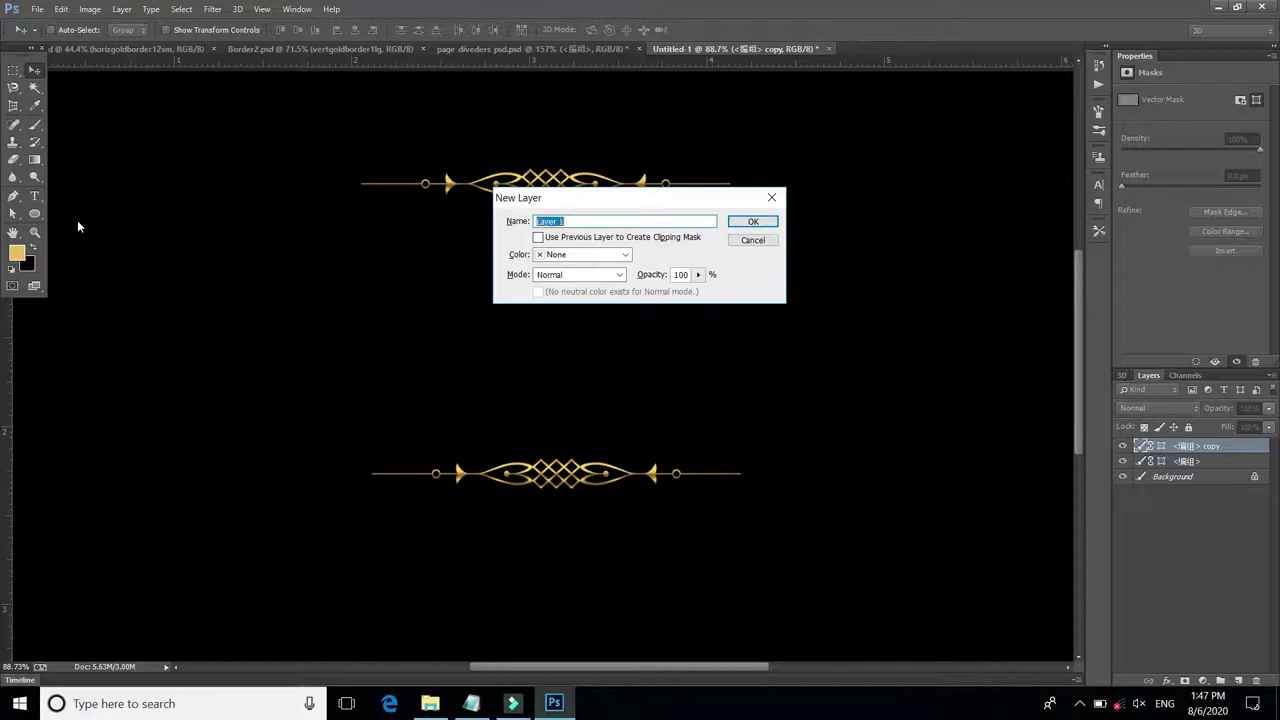
pyautogui.press('Return')
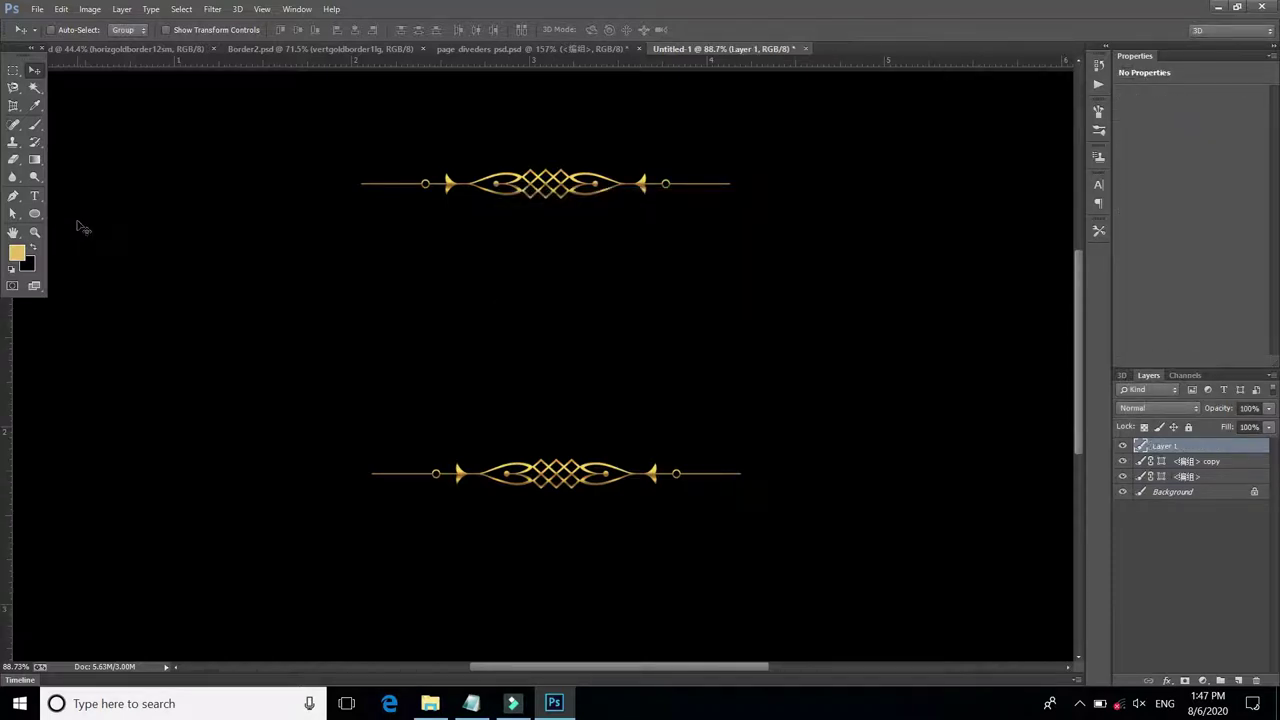
pyautogui.click(35, 215)
pyautogui.moveTo(52, 229); pyautogui.dragTo(70, 223)
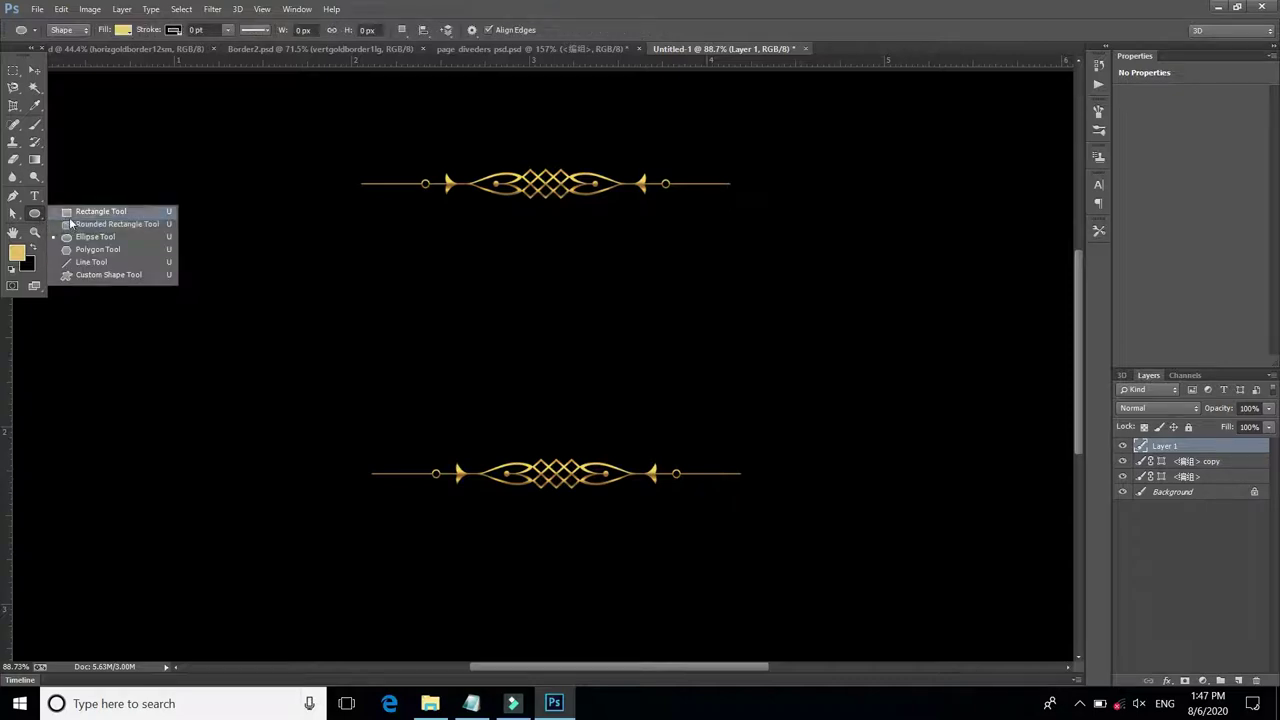
pyautogui.click(73, 228)
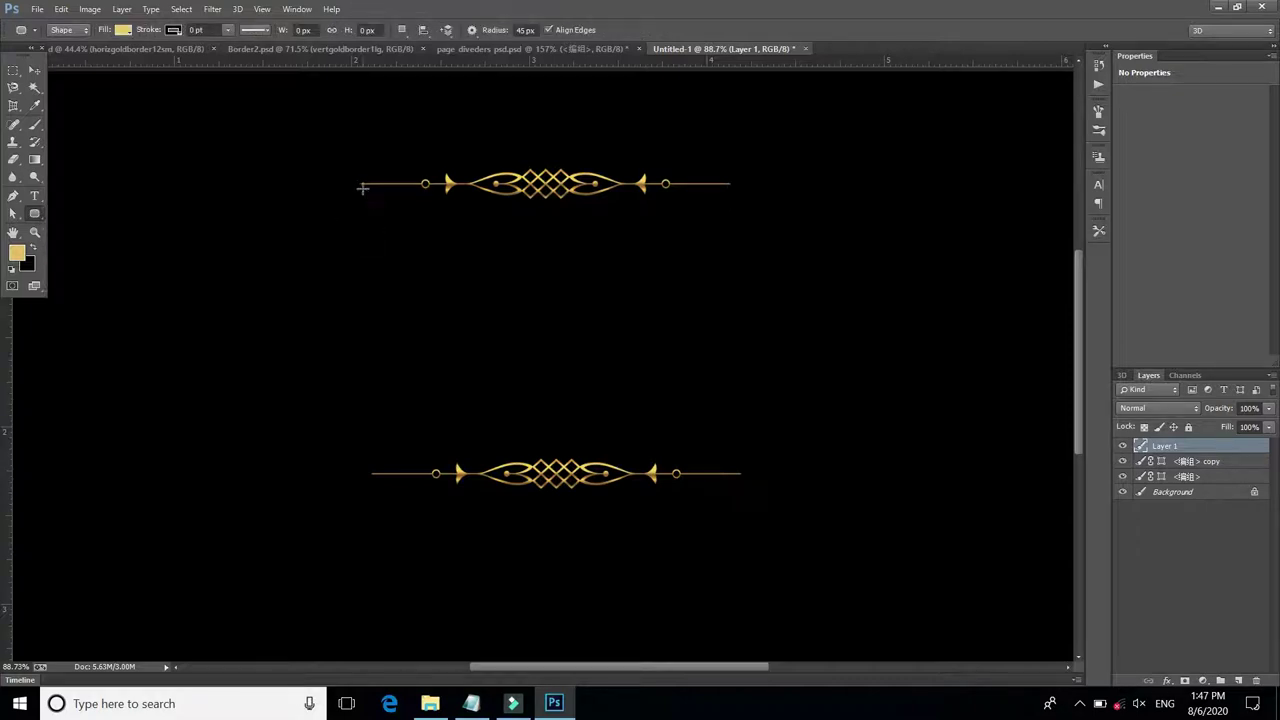
pyautogui.moveTo(362, 188); pyautogui.dragTo(734, 455)
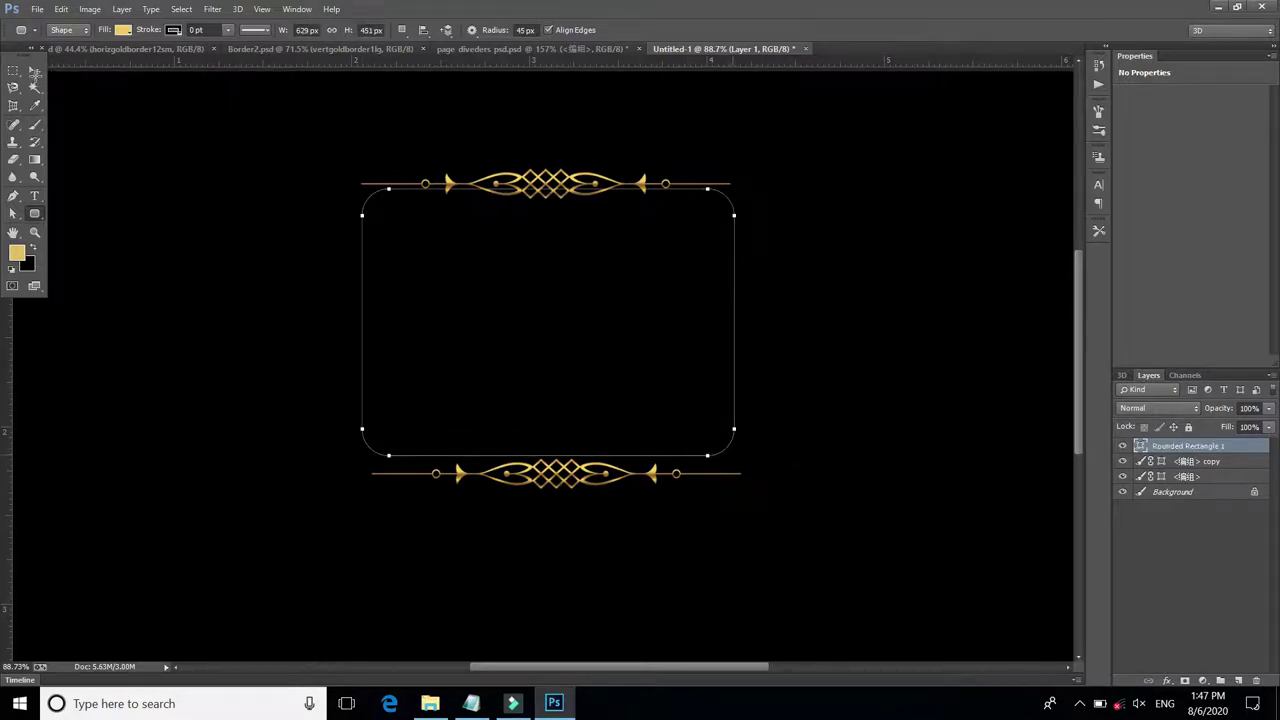
pyautogui.press('v')
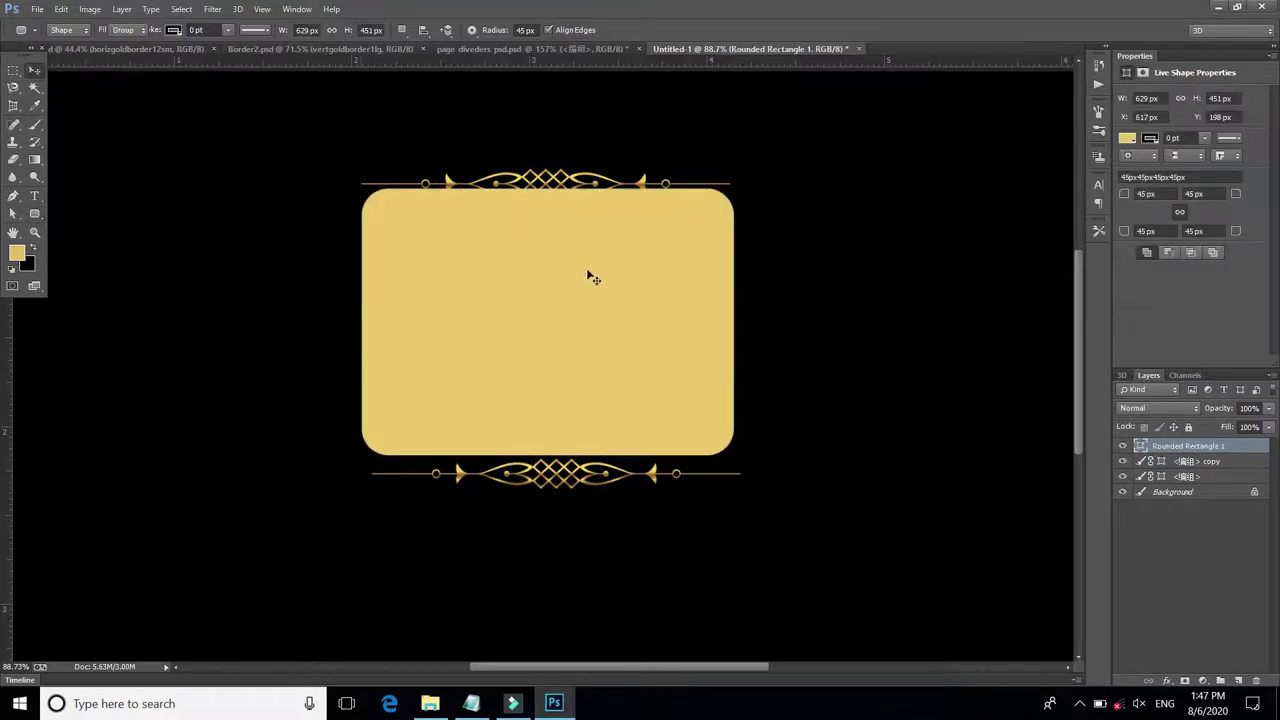
pyautogui.hotkey('ctrl', 't')
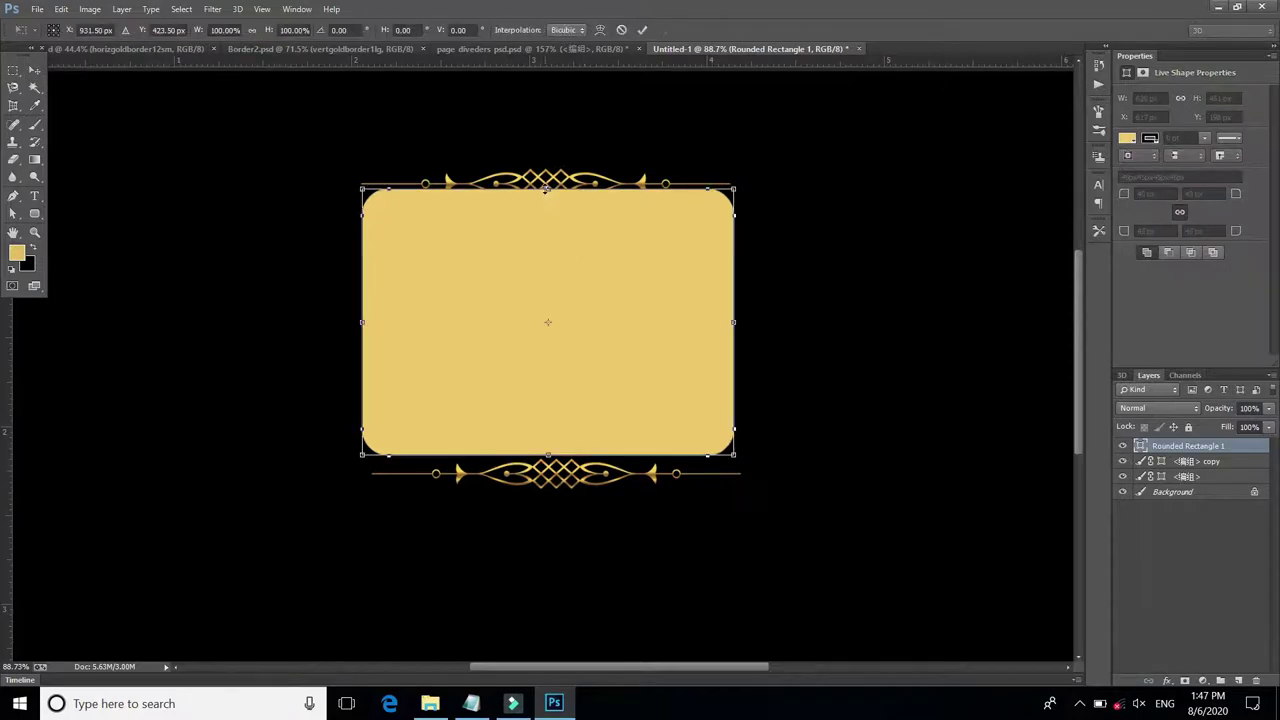
pyautogui.moveTo(548, 197); pyautogui.dragTo(548, 201)
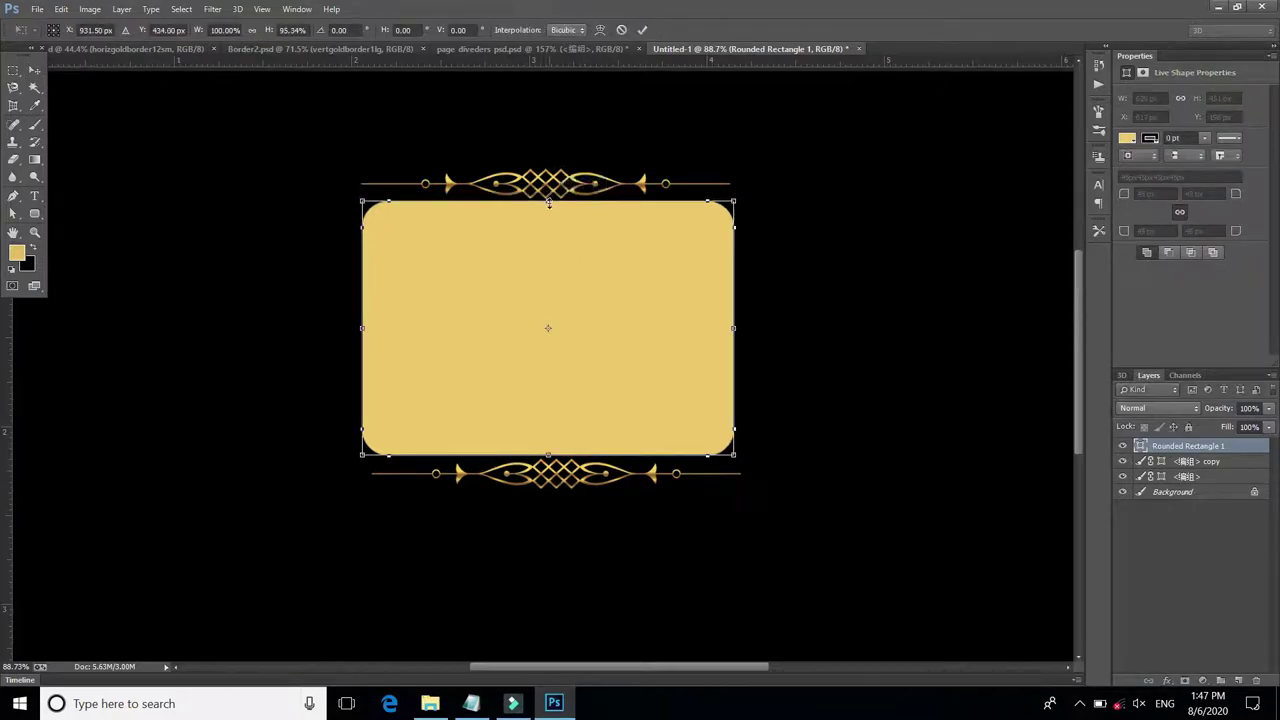
pyautogui.press('Return')
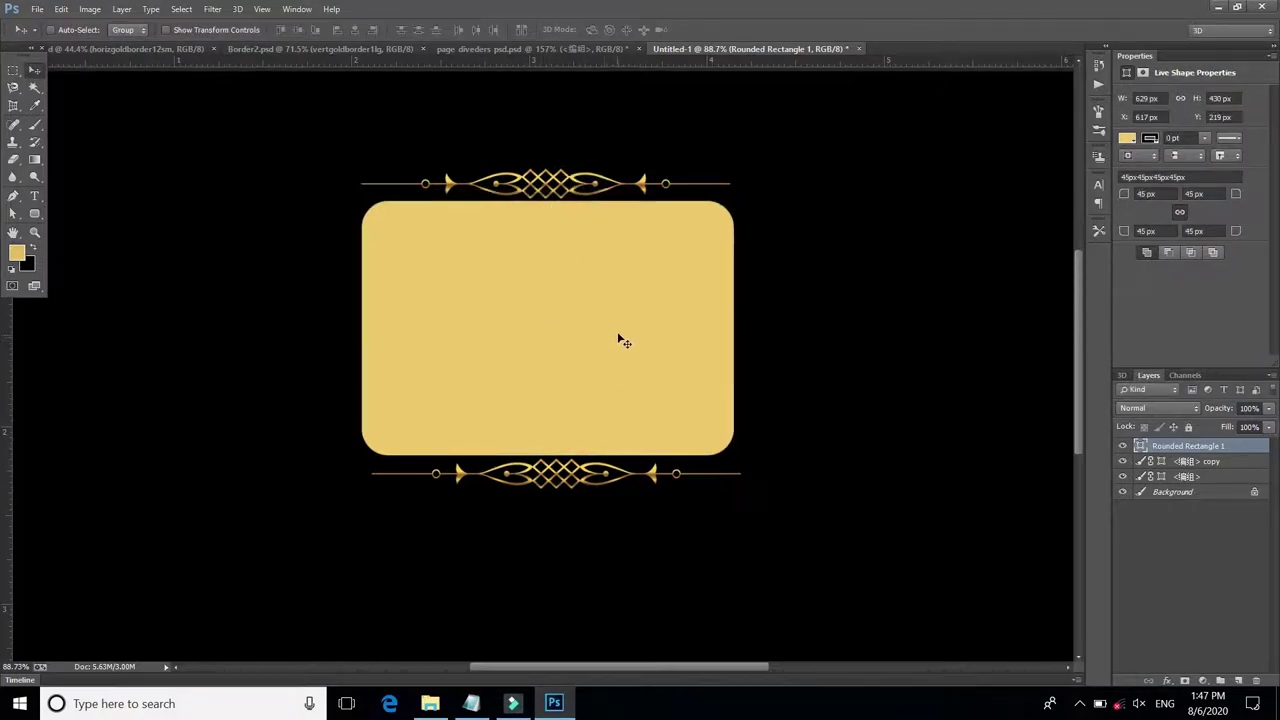
# Copy the rounded rectangle to the right and scale the copy smaller
pyautogui.scroll(-2, 618, 340)
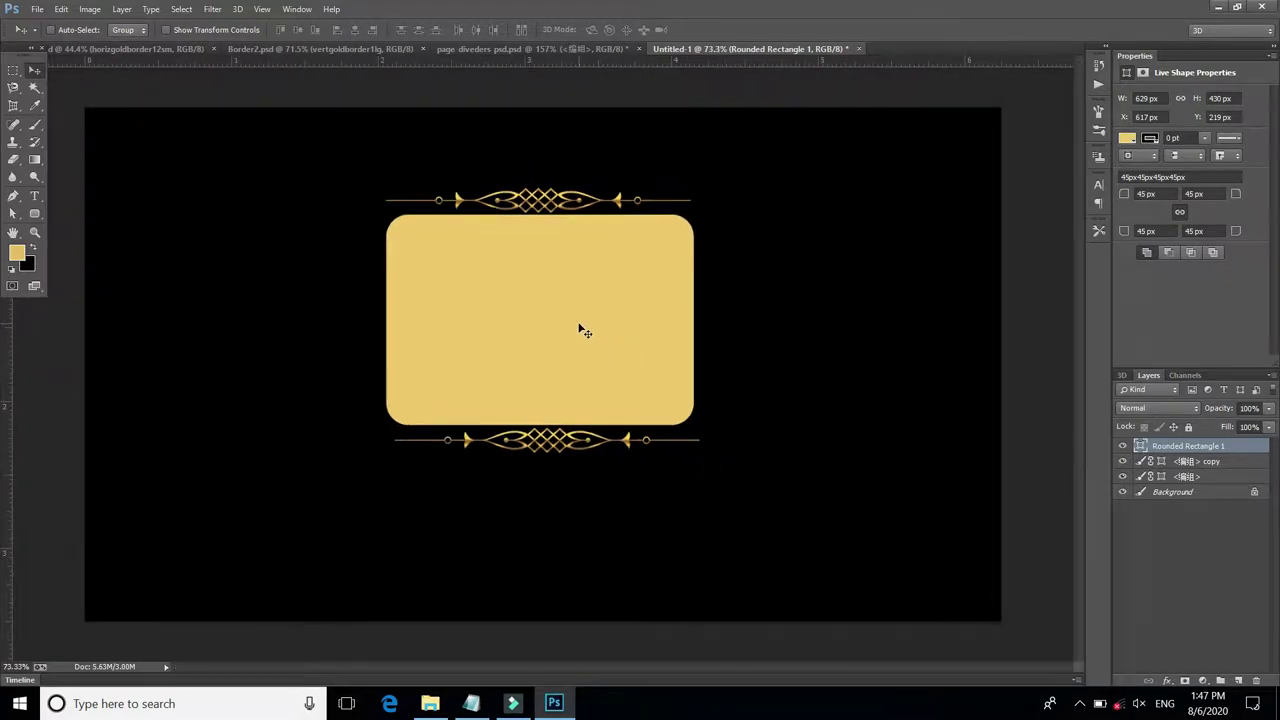
pyautogui.moveTo(579, 328)
pyautogui.mouseDown()
pyautogui.moveTo(899, 329)
pyautogui.moveTo(884, 324)
pyautogui.mouseUp()
pyautogui.hotkey('ctrl', 't')
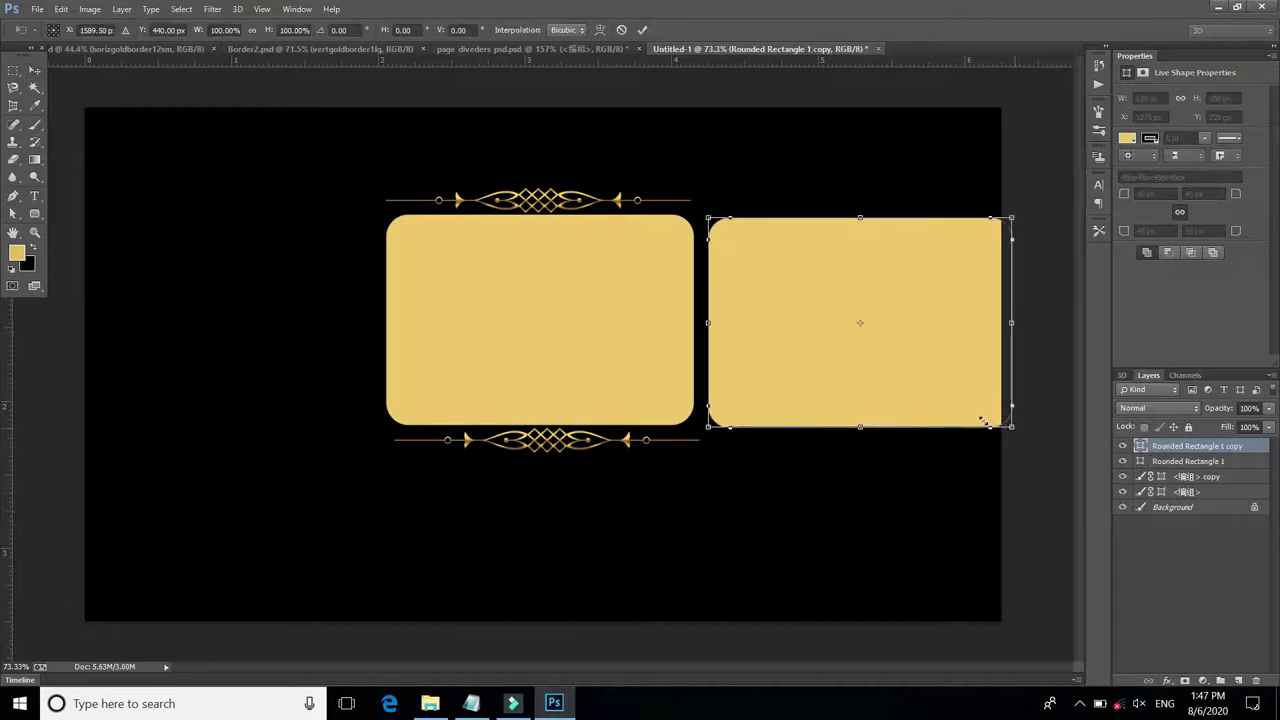
pyautogui.moveTo(983, 421); pyautogui.dragTo(958, 410)
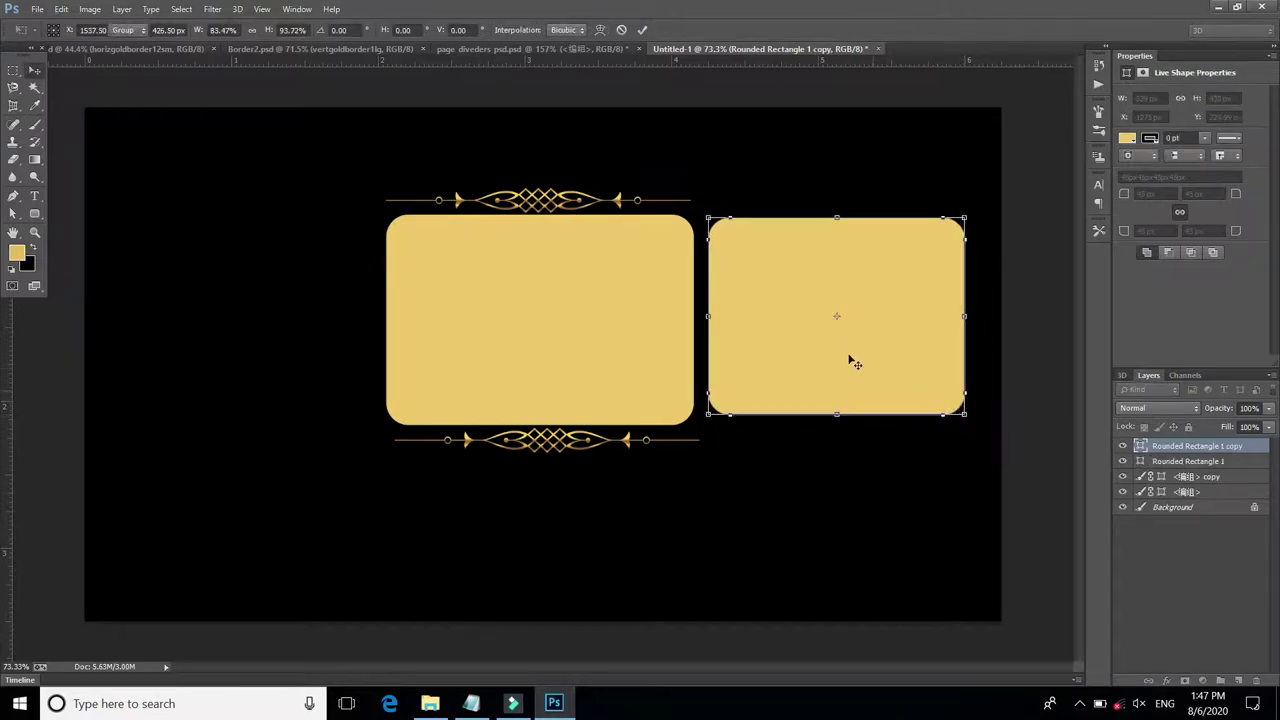
pyautogui.press('Return')
pyautogui.hotkey('shift', 'Right')
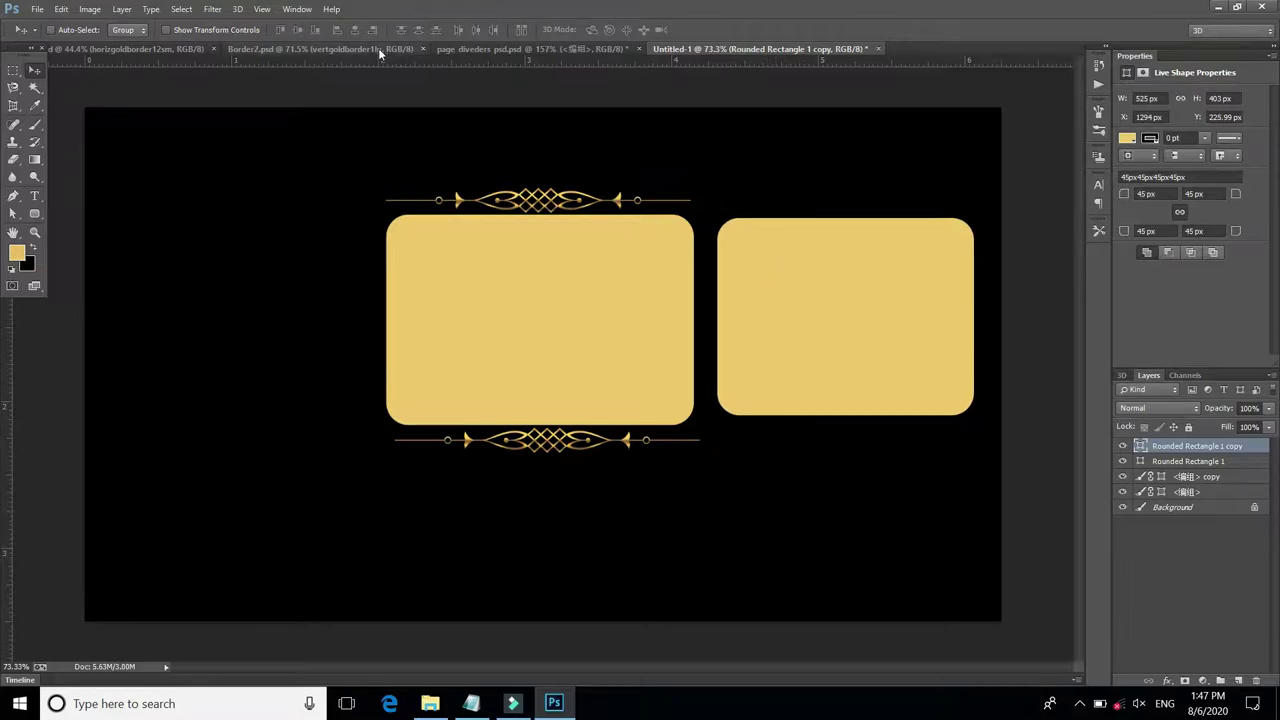
# Shrink the 59_gold ornament and place it at the right rectangle's top-left corner
pyautogui.moveTo(594, 262); pyautogui.dragTo(743, 387)
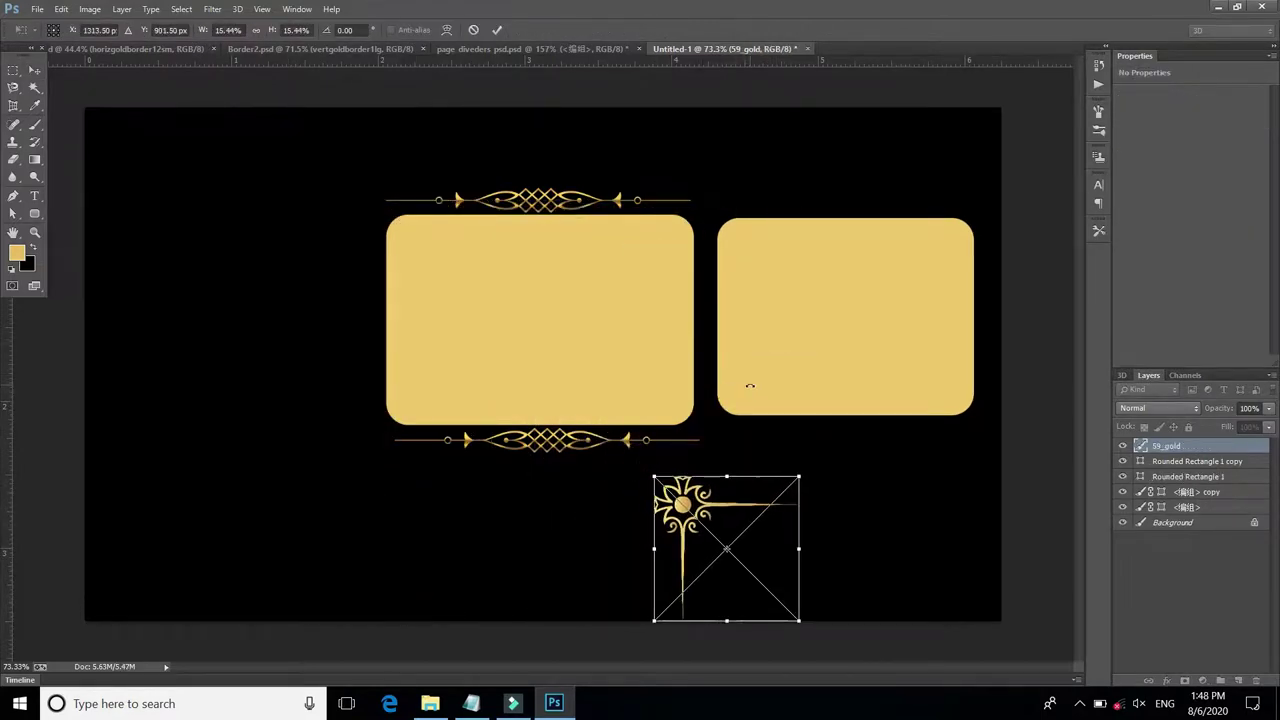
pyautogui.press('Return')
pyautogui.moveTo(716, 531); pyautogui.dragTo(739, 219)
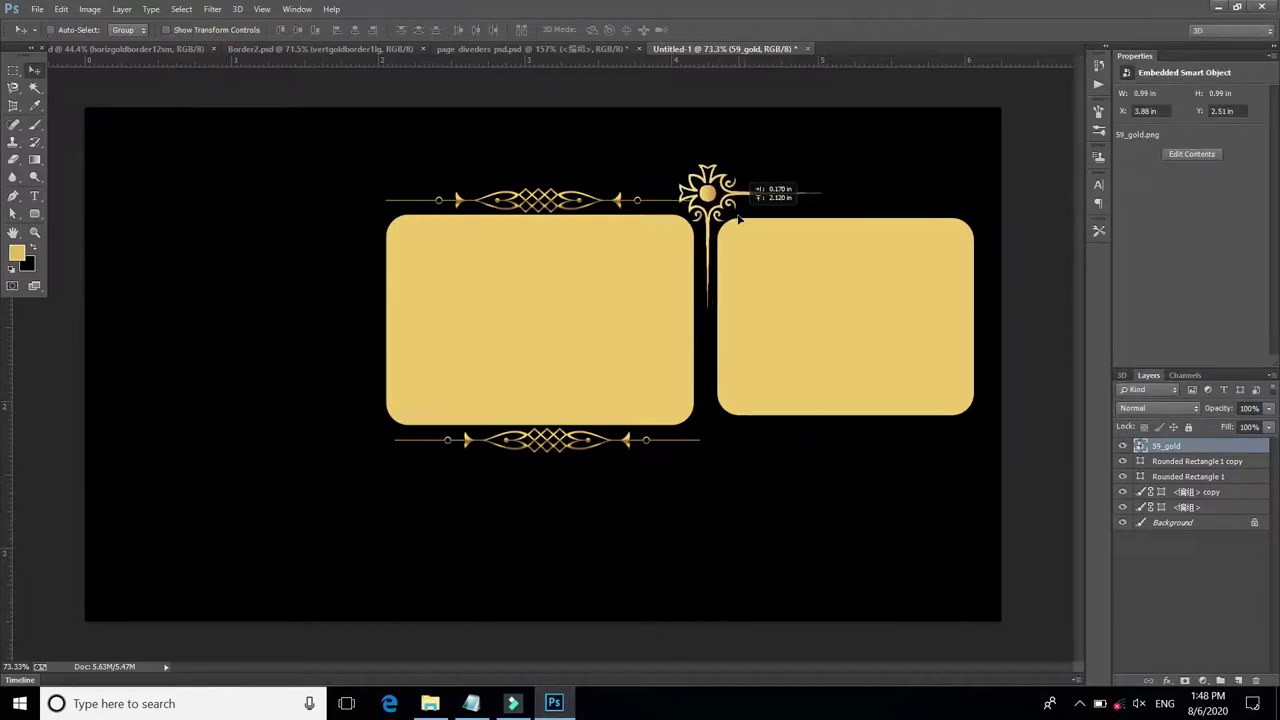
# Add a horizontally and vertically flipped ornament copy at the bottom-right corner, then select the rectangle too
pyautogui.moveTo(729, 207); pyautogui.dragTo(866, 428)
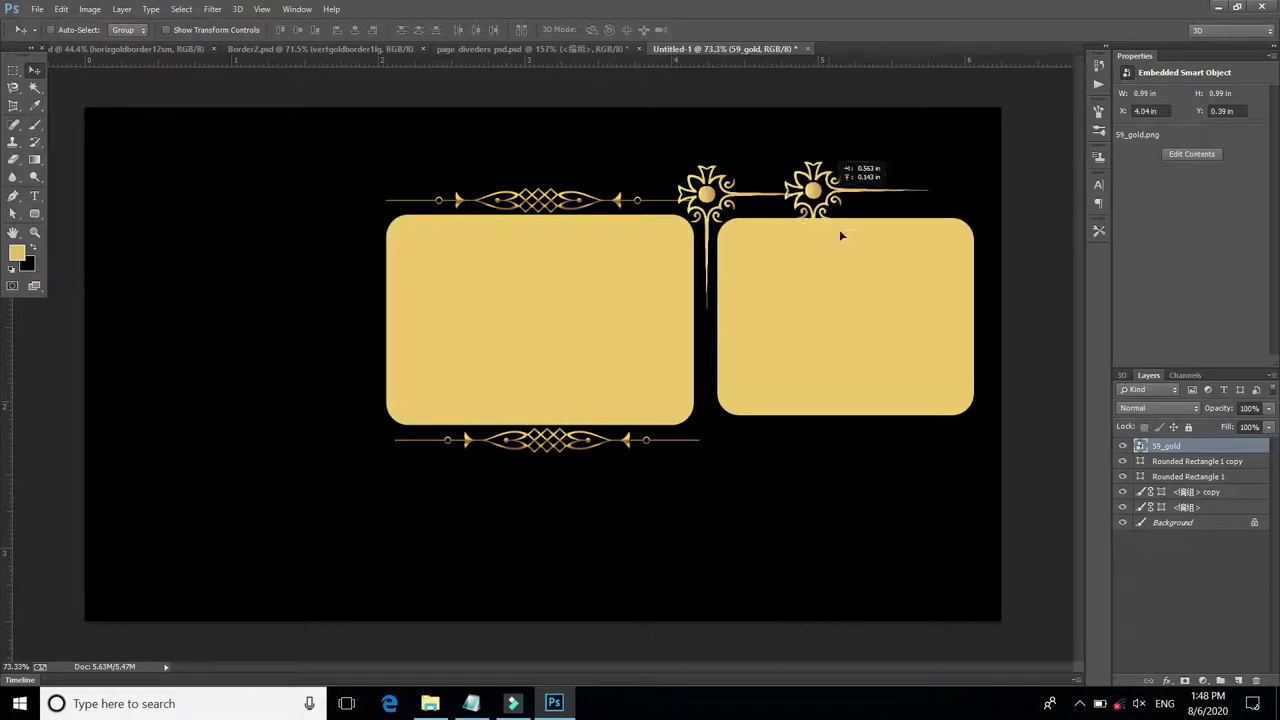
pyautogui.hotkey('ctrl', 't')
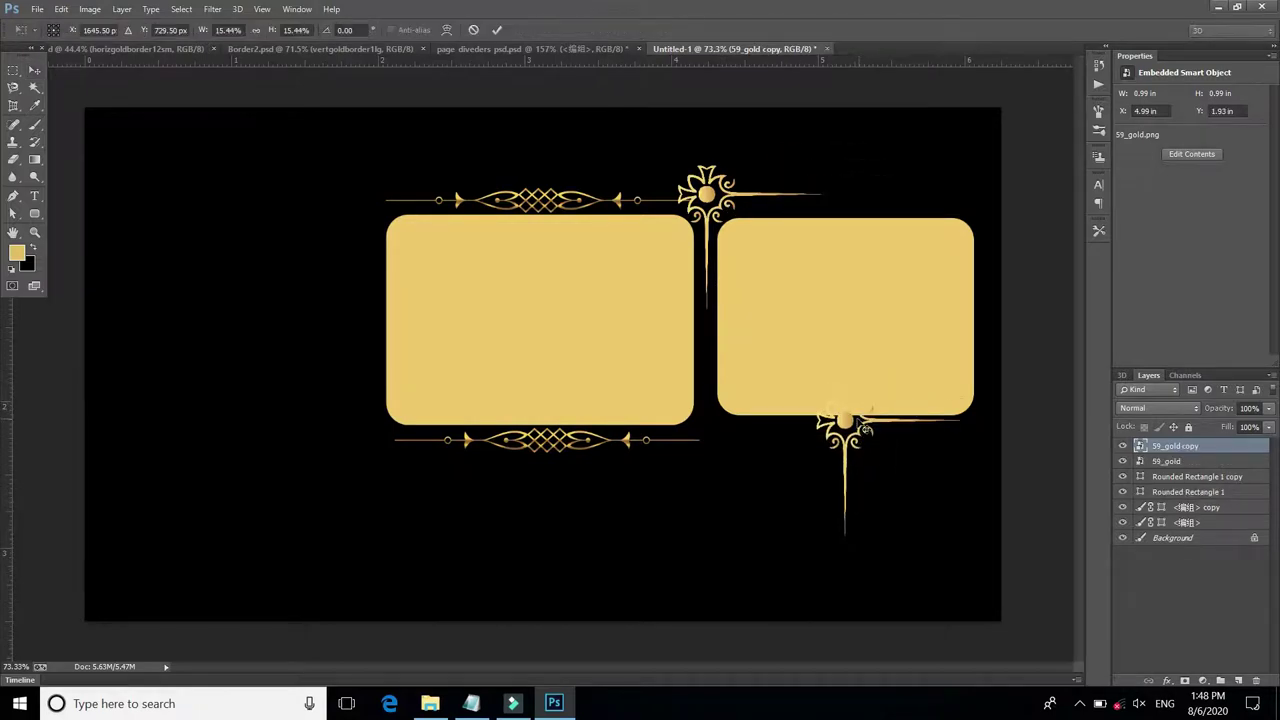
pyautogui.rightClick(858, 421)
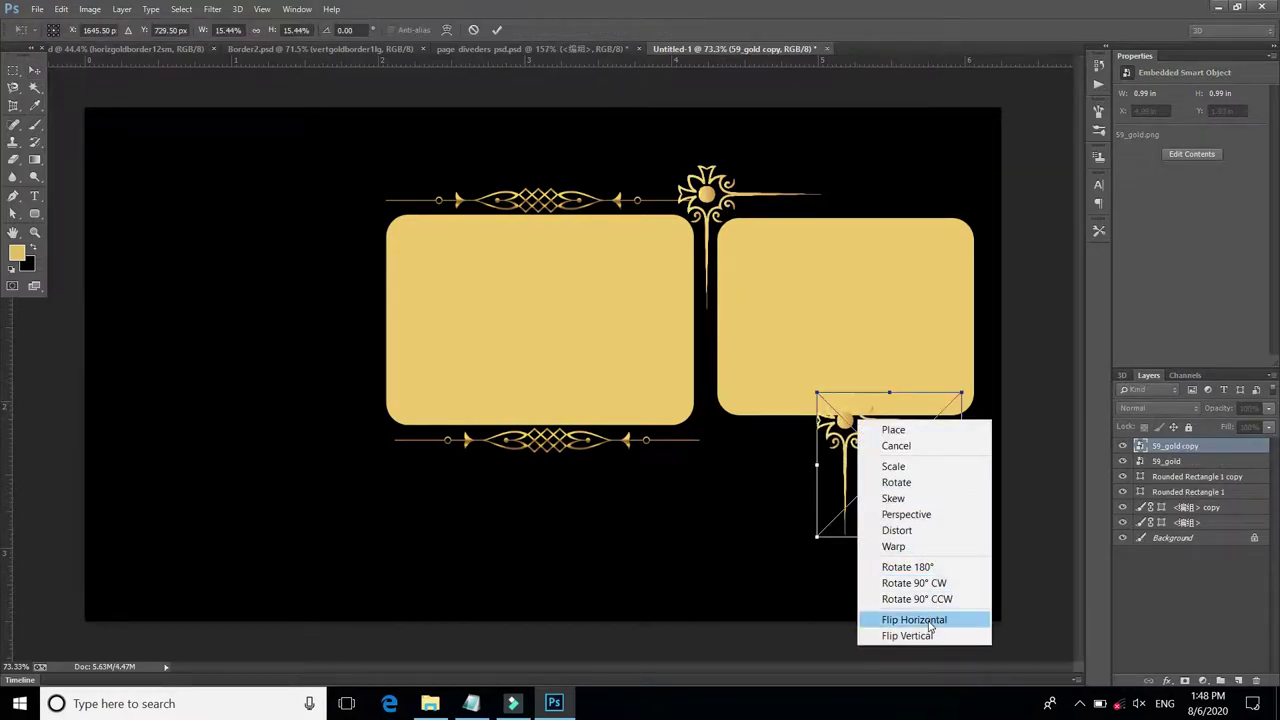
pyautogui.click(929, 621)
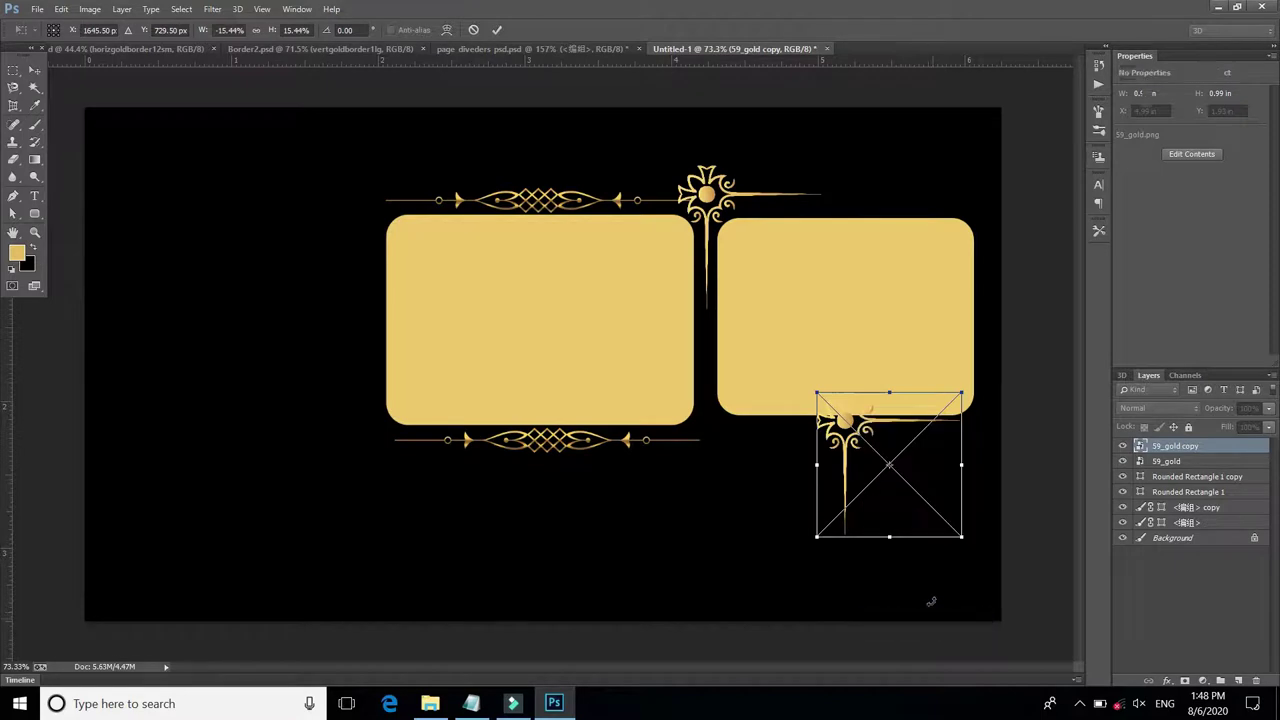
pyautogui.rightClick(923, 503)
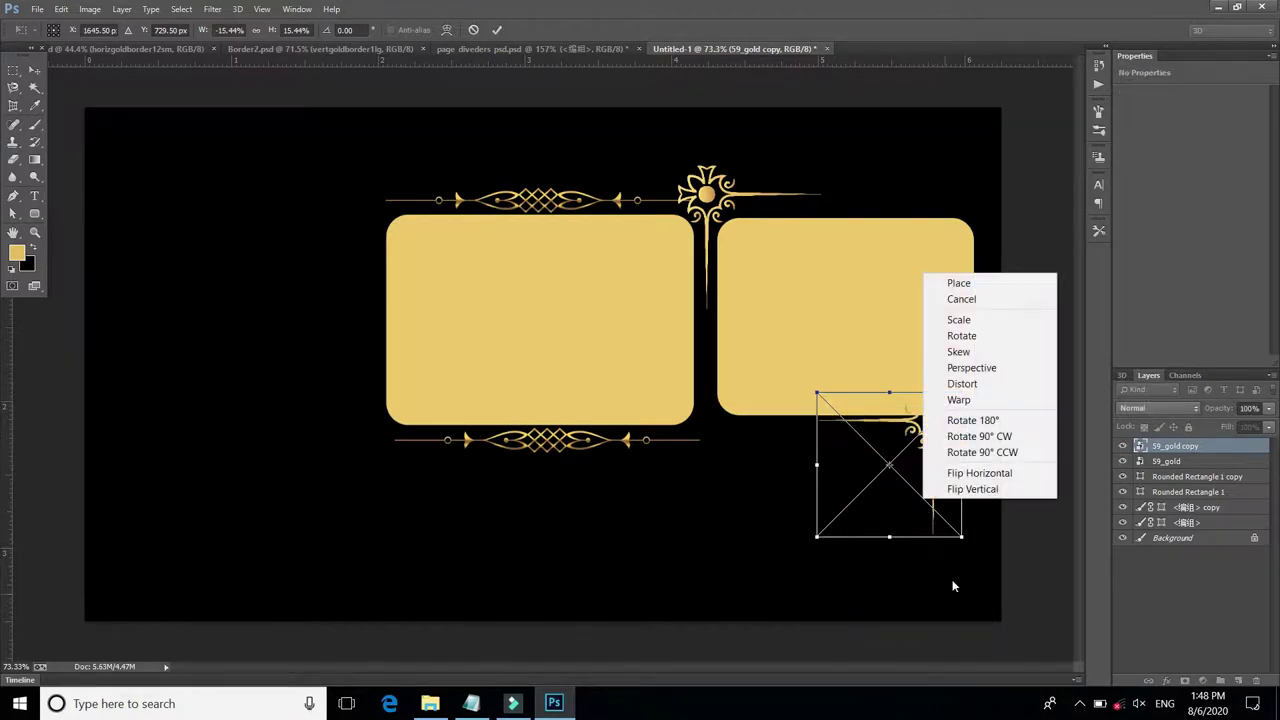
pyautogui.click(958, 489)
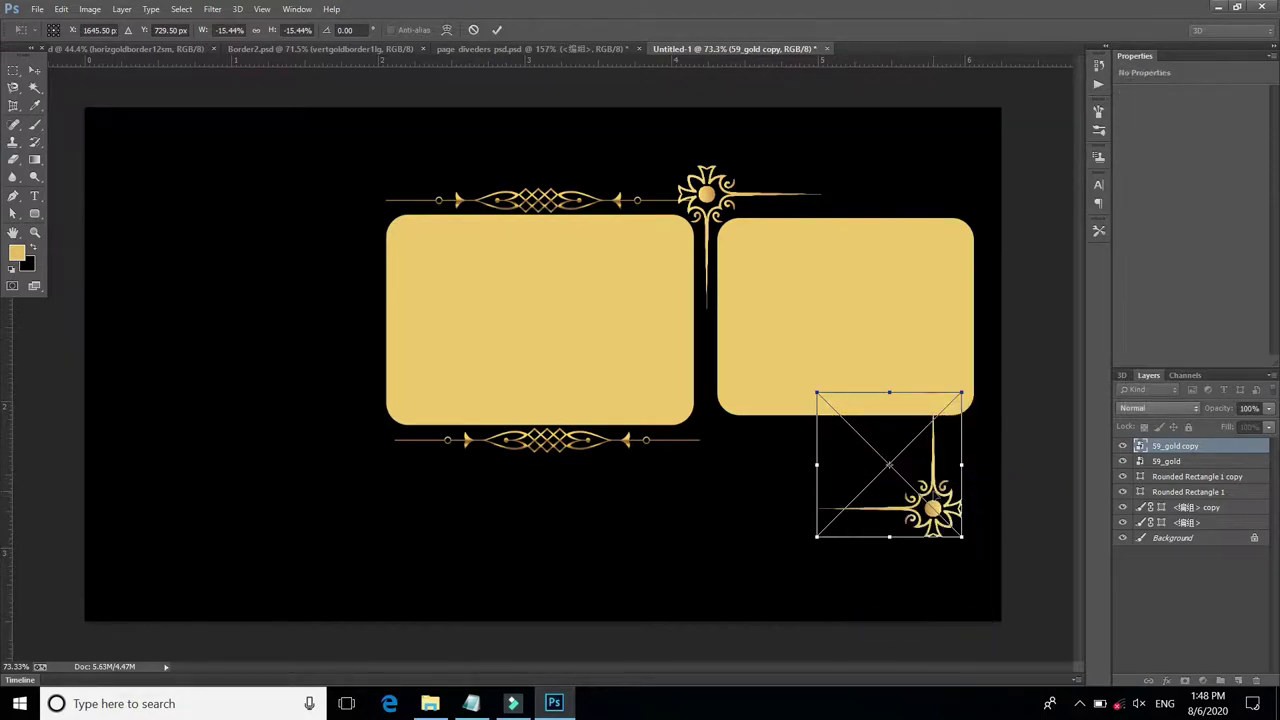
pyautogui.press('Return')
pyautogui.moveTo(940, 470); pyautogui.dragTo(1001, 395)
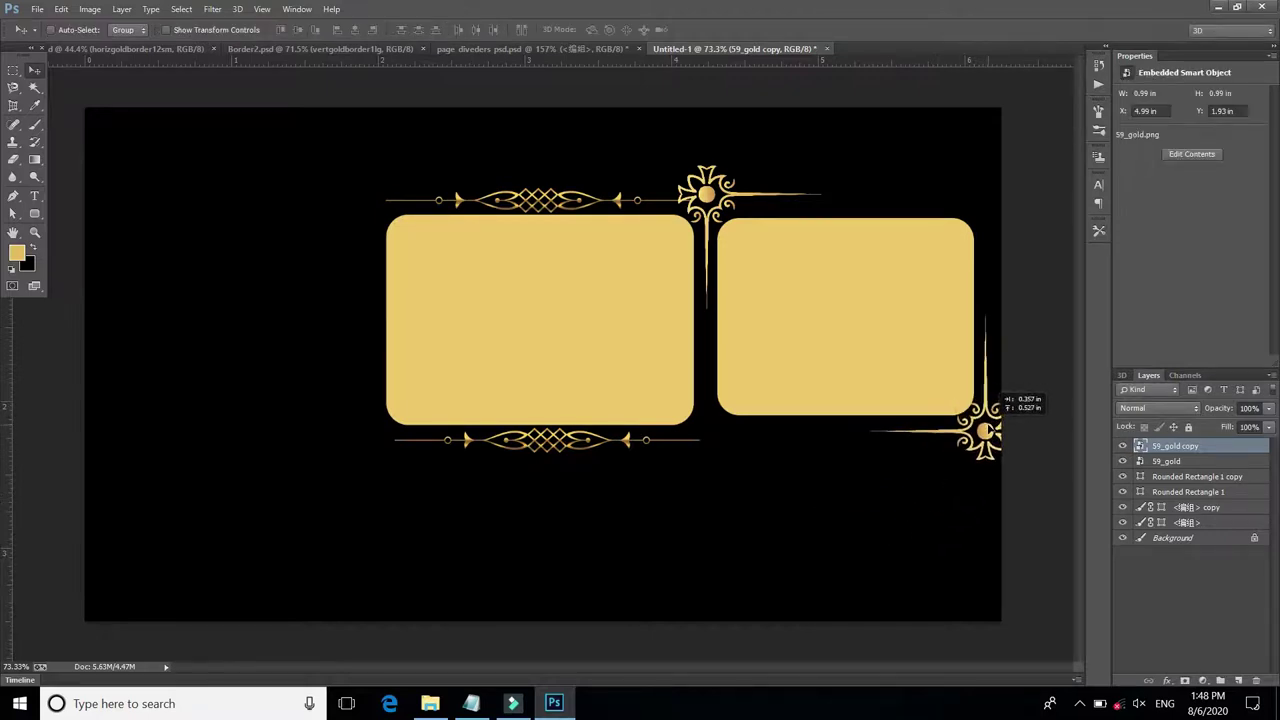
pyautogui.rightClick(896, 354)
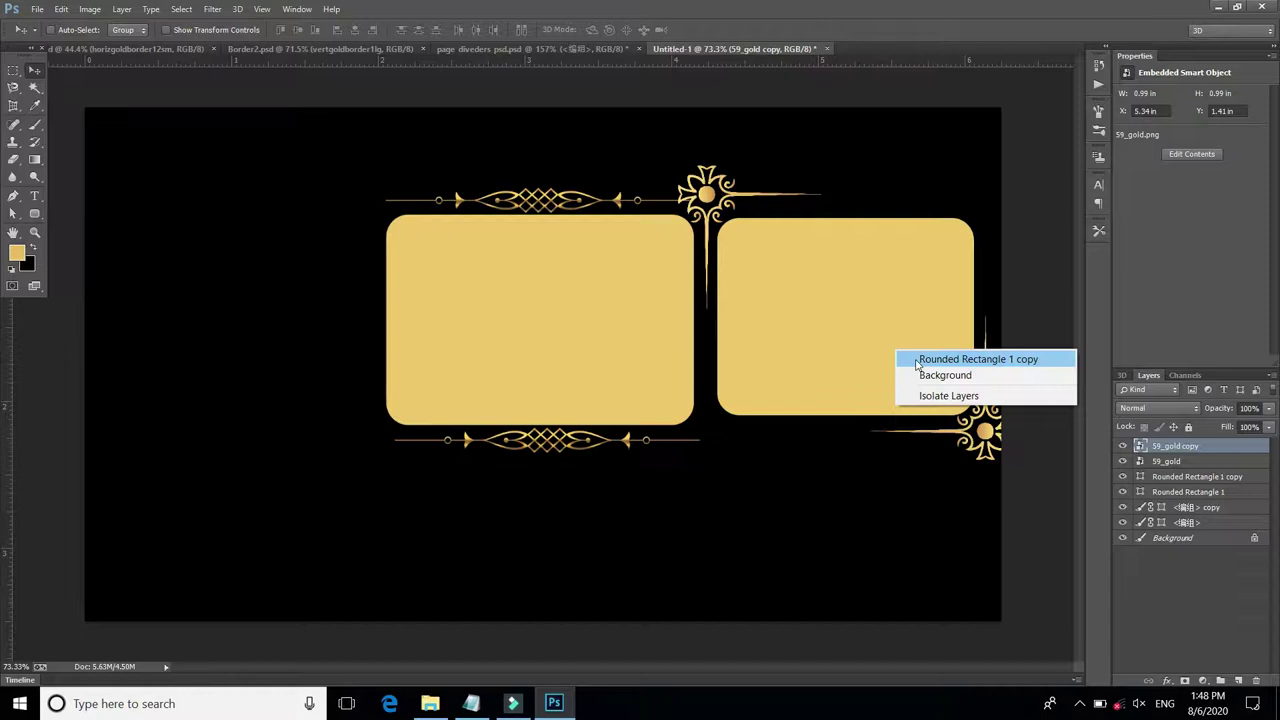
pyautogui.click(960, 359)
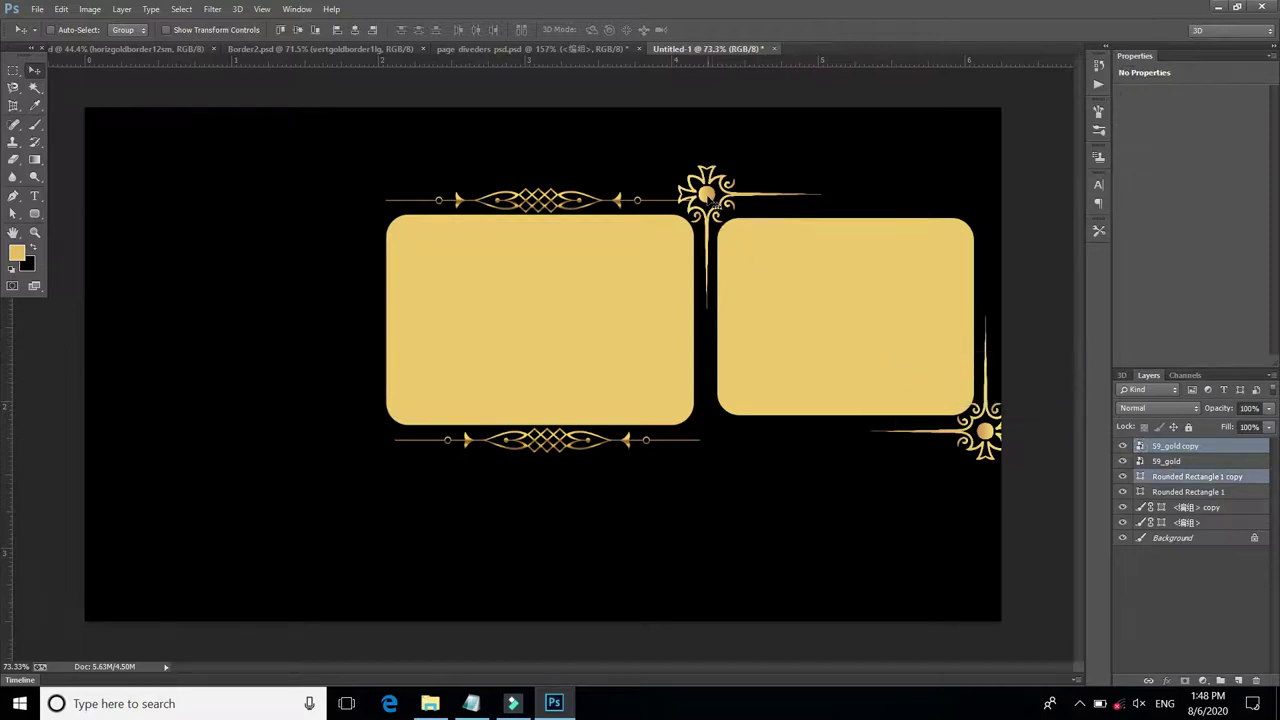
# Scale the right rectangle and both 59_gold ornaments to about 75% and place them beside the main panel
pyautogui.rightClick(715, 203)
pyautogui.click(737, 208)
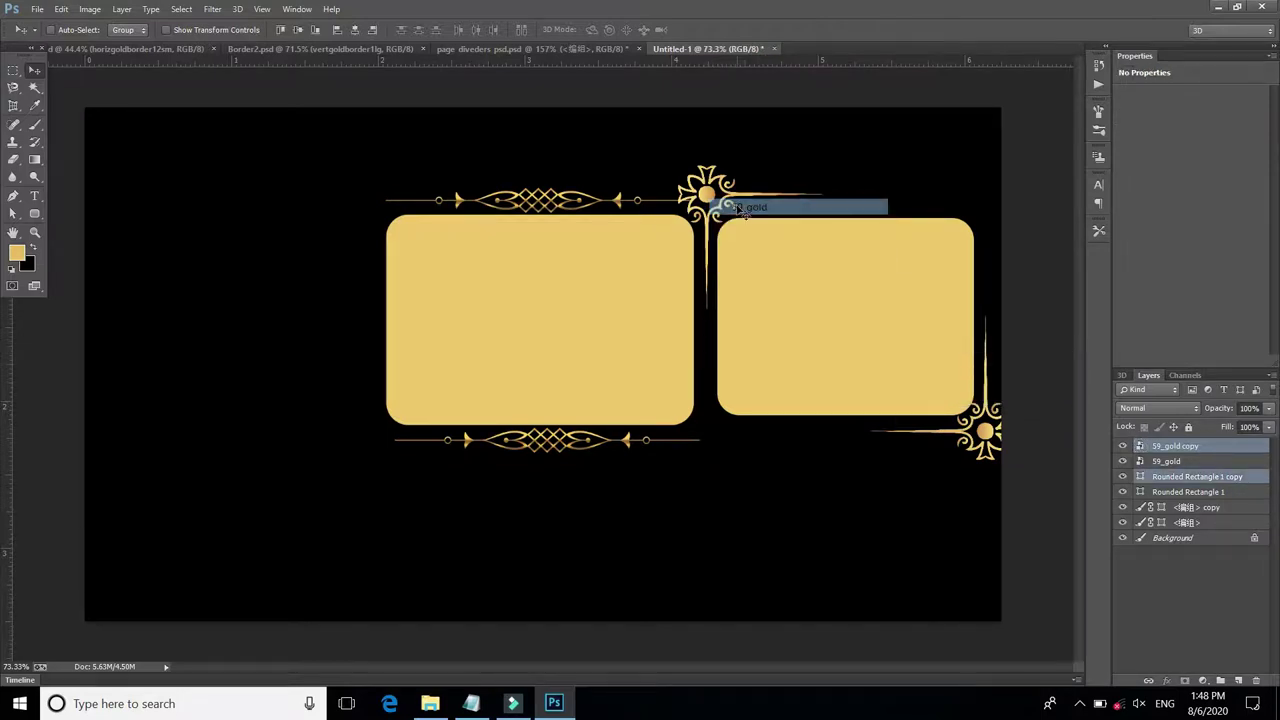
pyautogui.hotkey('ctrl', 't')
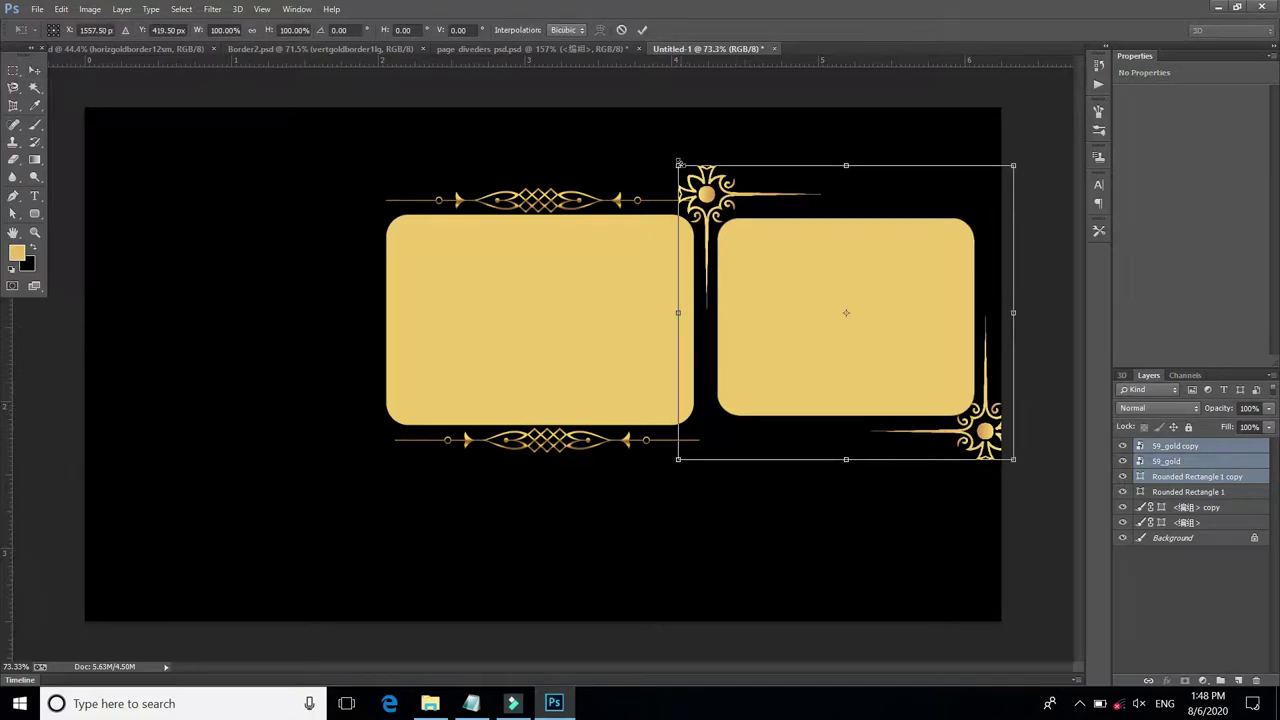
pyautogui.moveTo(678, 165); pyautogui.dragTo(713, 197)
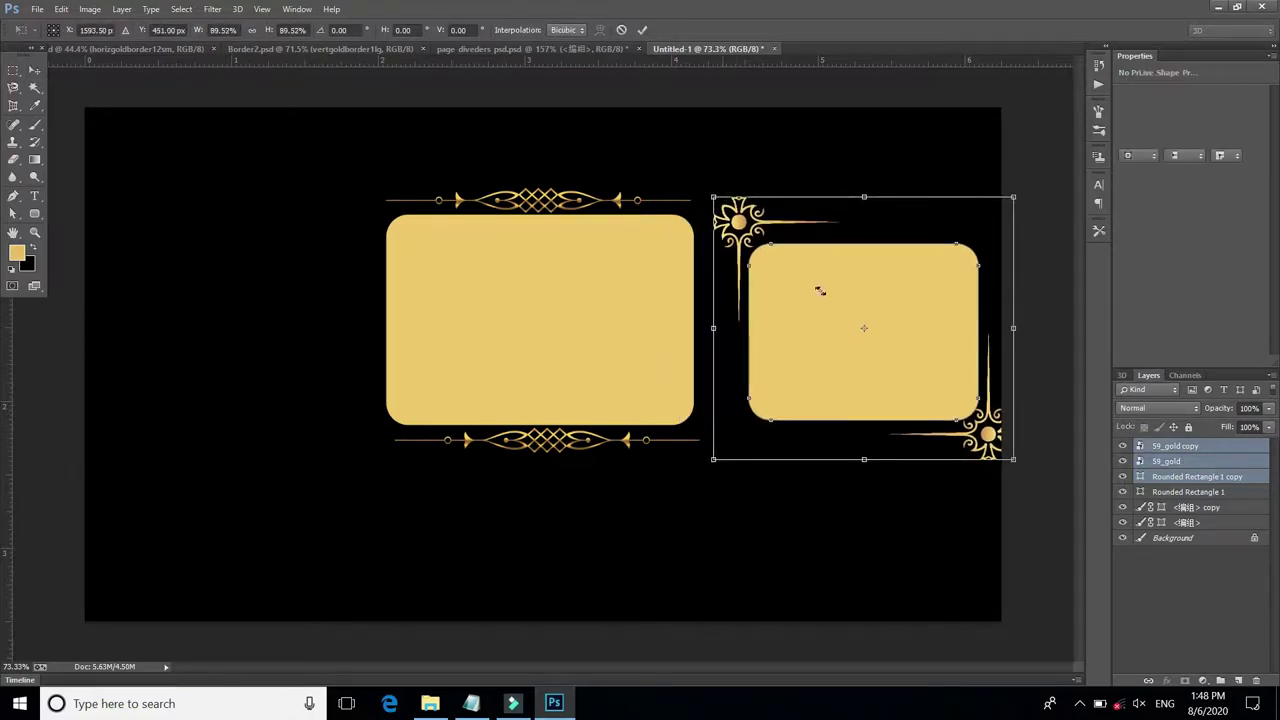
pyautogui.moveTo(819, 290); pyautogui.dragTo(280, 424)
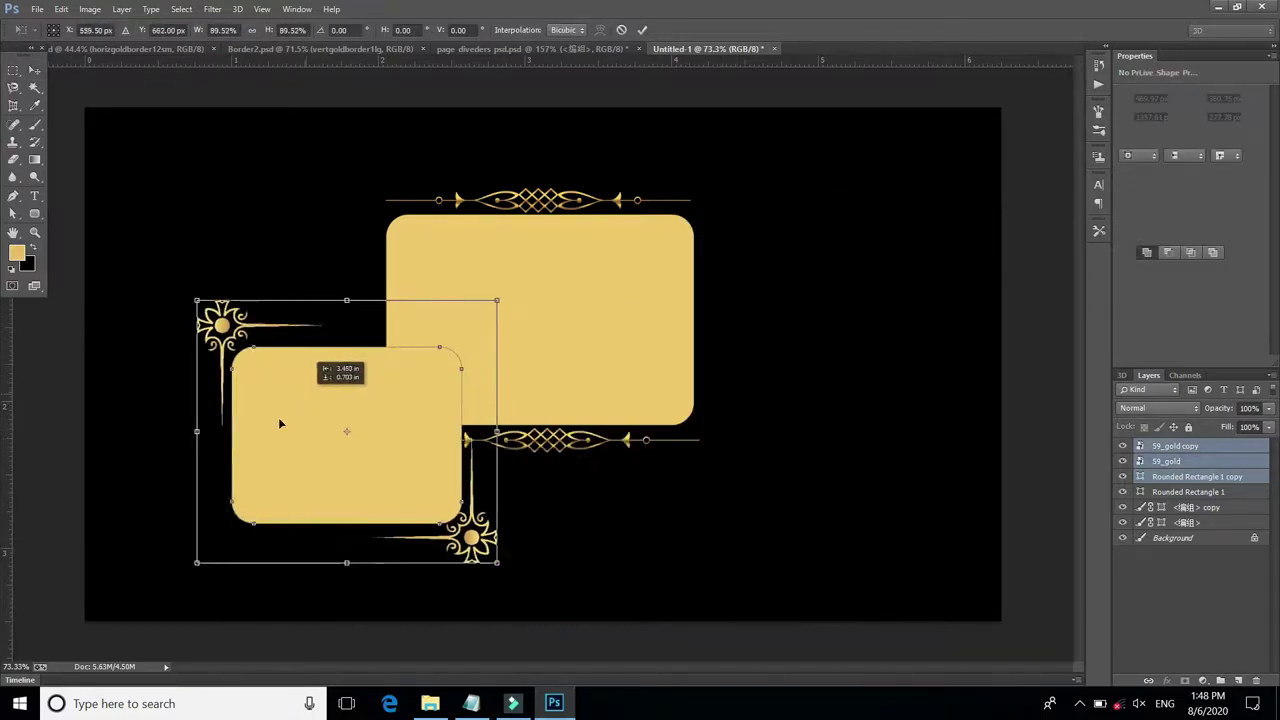
pyautogui.moveTo(280, 424)
pyautogui.mouseDown()
pyautogui.moveTo(757, 422)
pyautogui.moveTo(846, 356)
pyautogui.mouseUp()
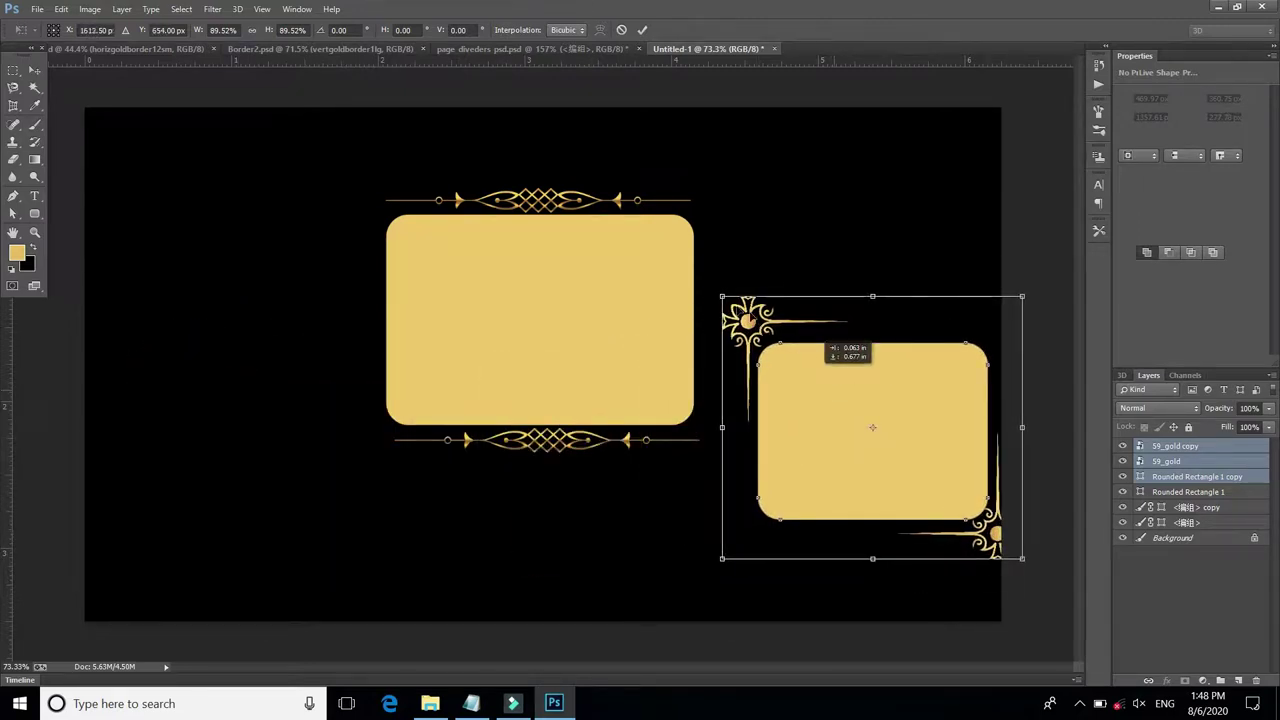
pyautogui.moveTo(722, 296); pyautogui.dragTo(771, 339)
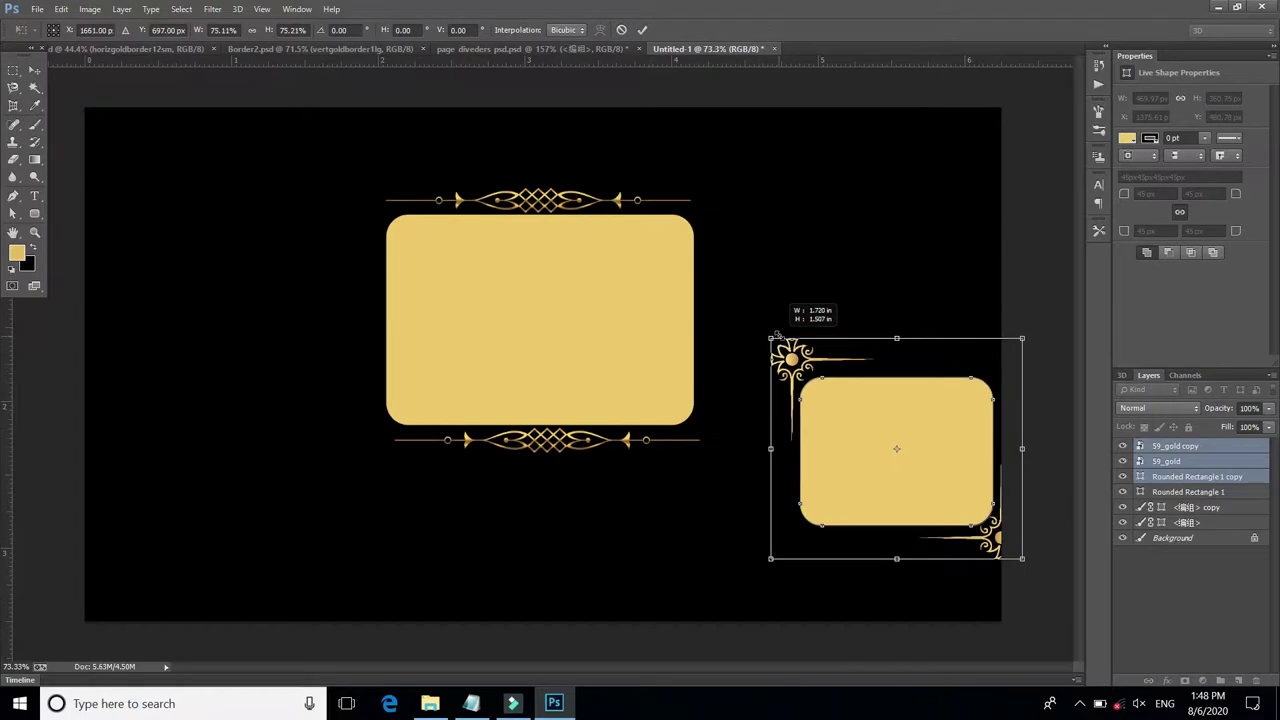
pyautogui.moveTo(887, 439); pyautogui.dragTo(835, 320)
pyautogui.press('Return')
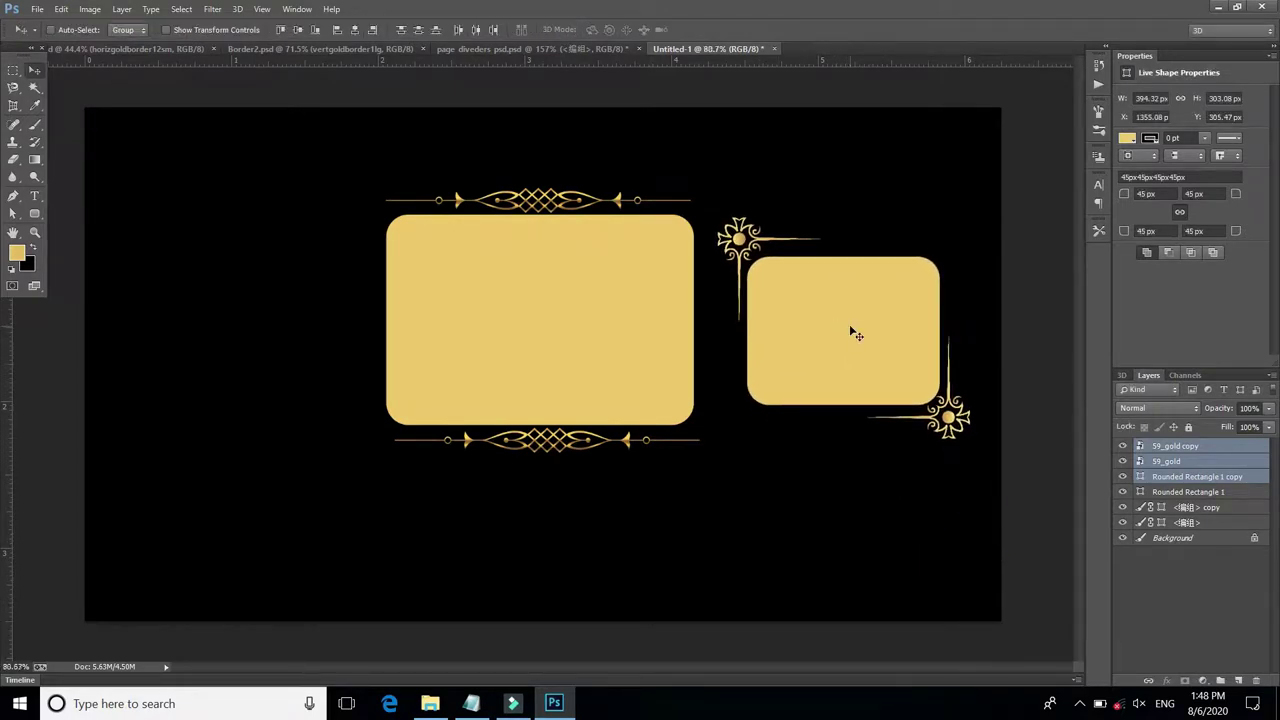
pyautogui.hotkey('ctrl', '+')
pyautogui.hotkey('ctrl', '-')
# Give the right rectangle an Orange, Yellow, Orange Gradient Overlay layer style
pyautogui.rightClick(846, 332)
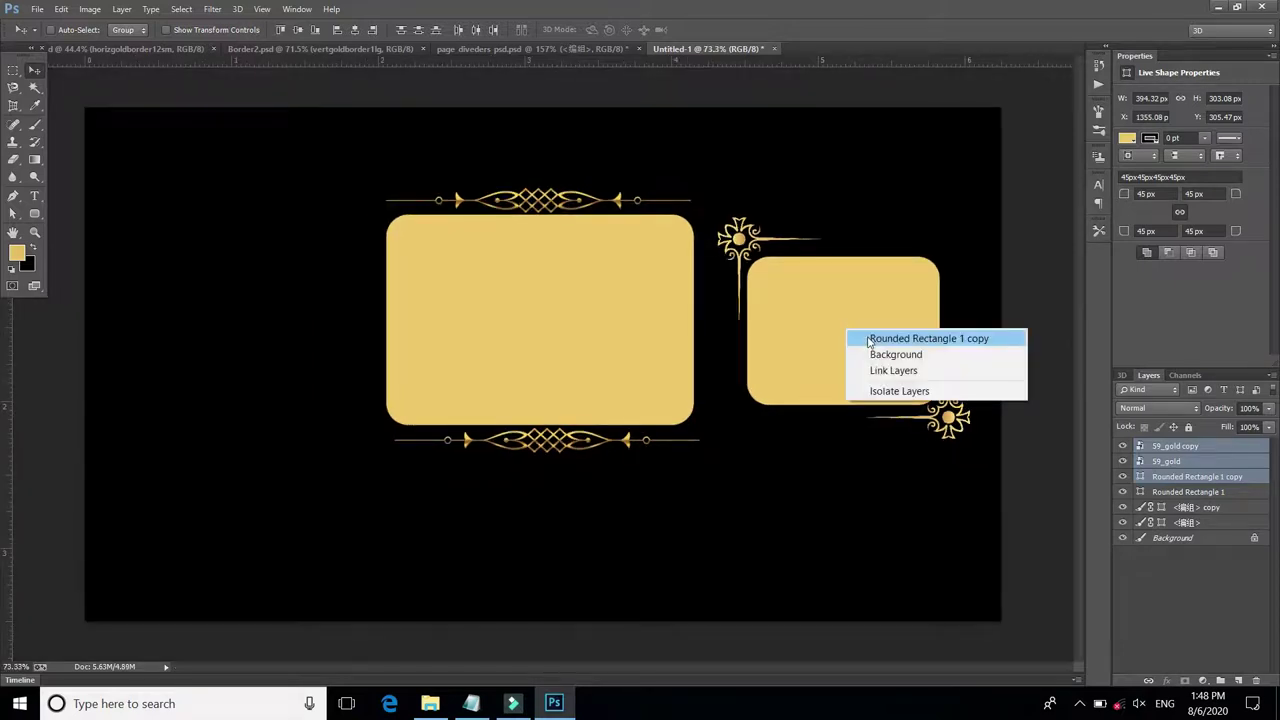
pyautogui.click(870, 335)
pyautogui.rightClick(1198, 478)
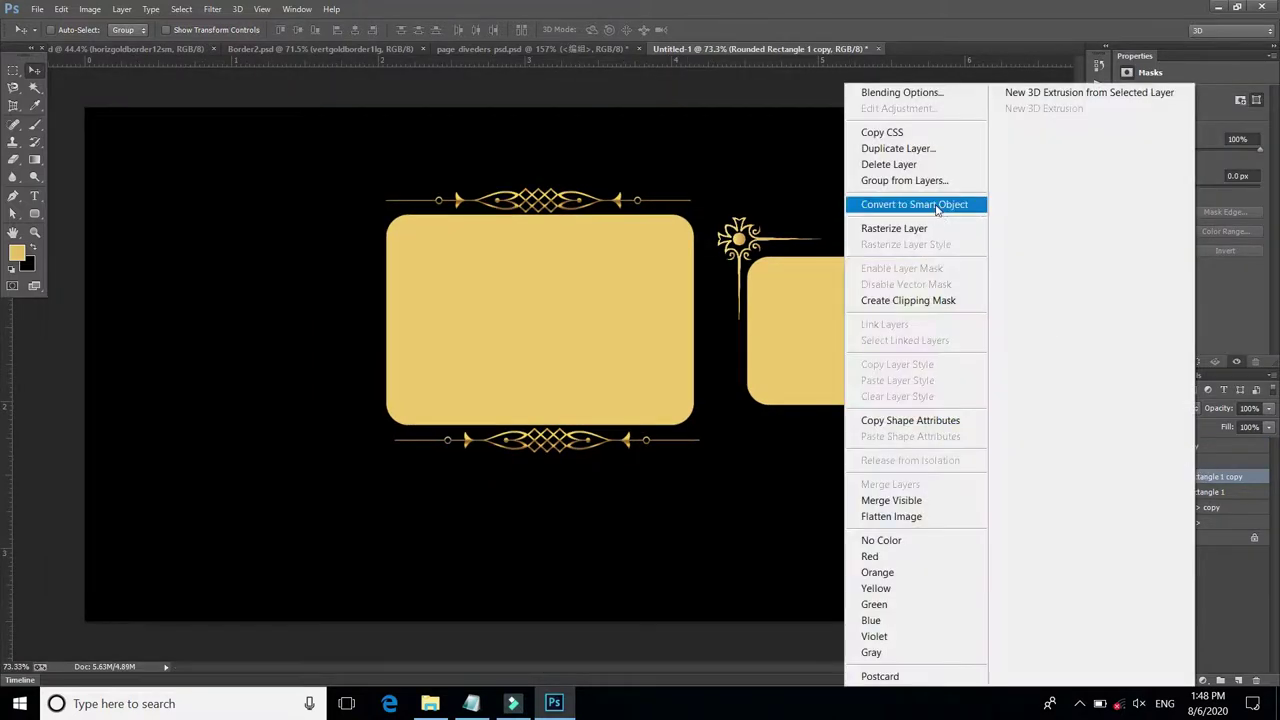
pyautogui.click(920, 96)
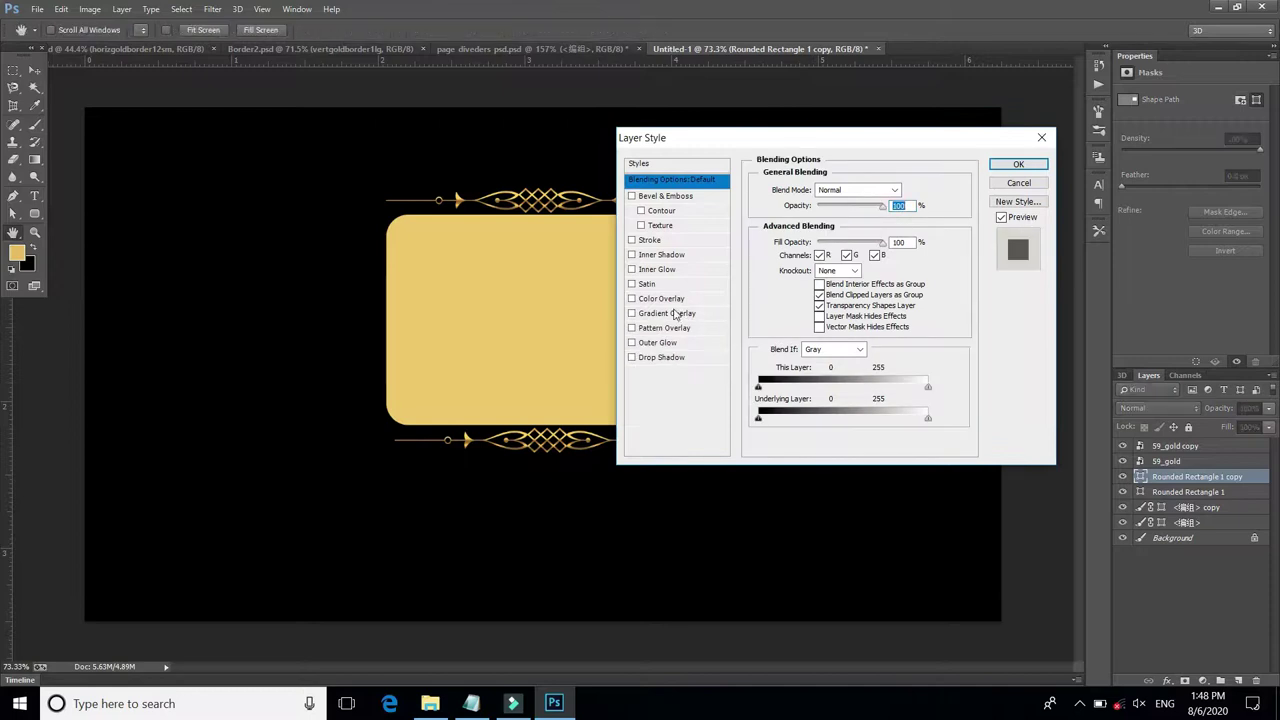
pyautogui.click(676, 314)
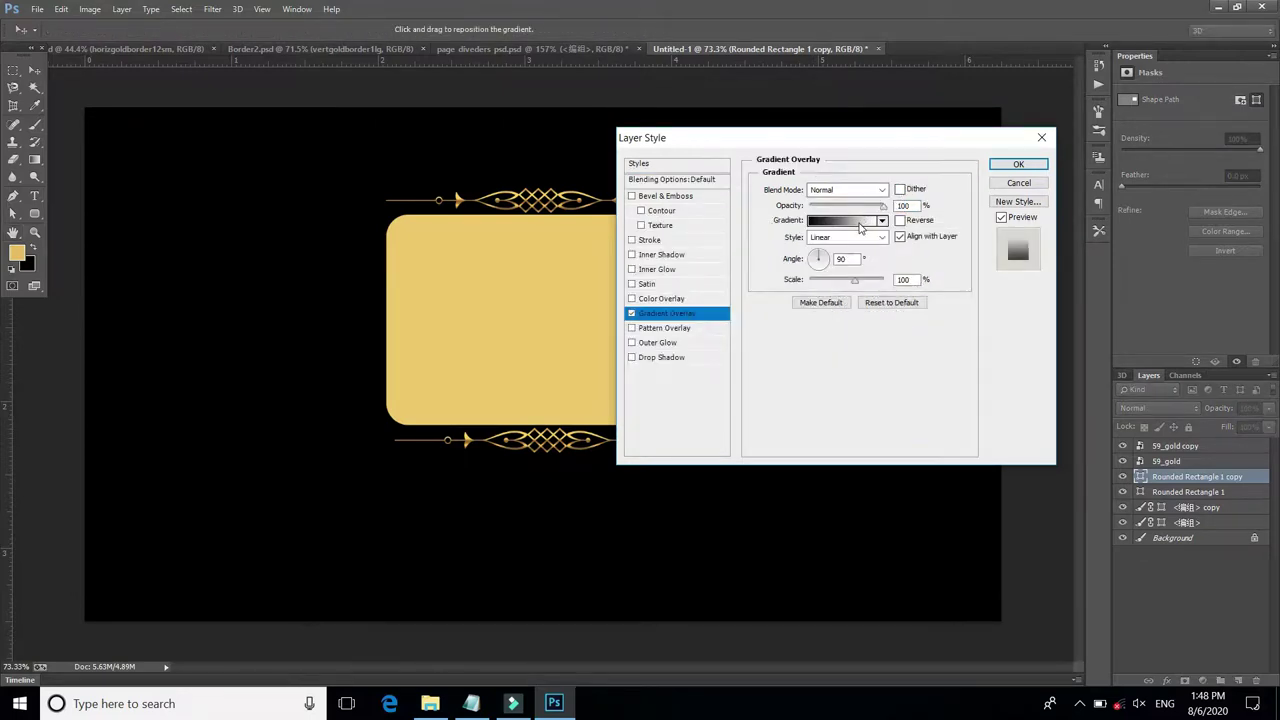
pyautogui.click(860, 222)
pyautogui.click(880, 237)
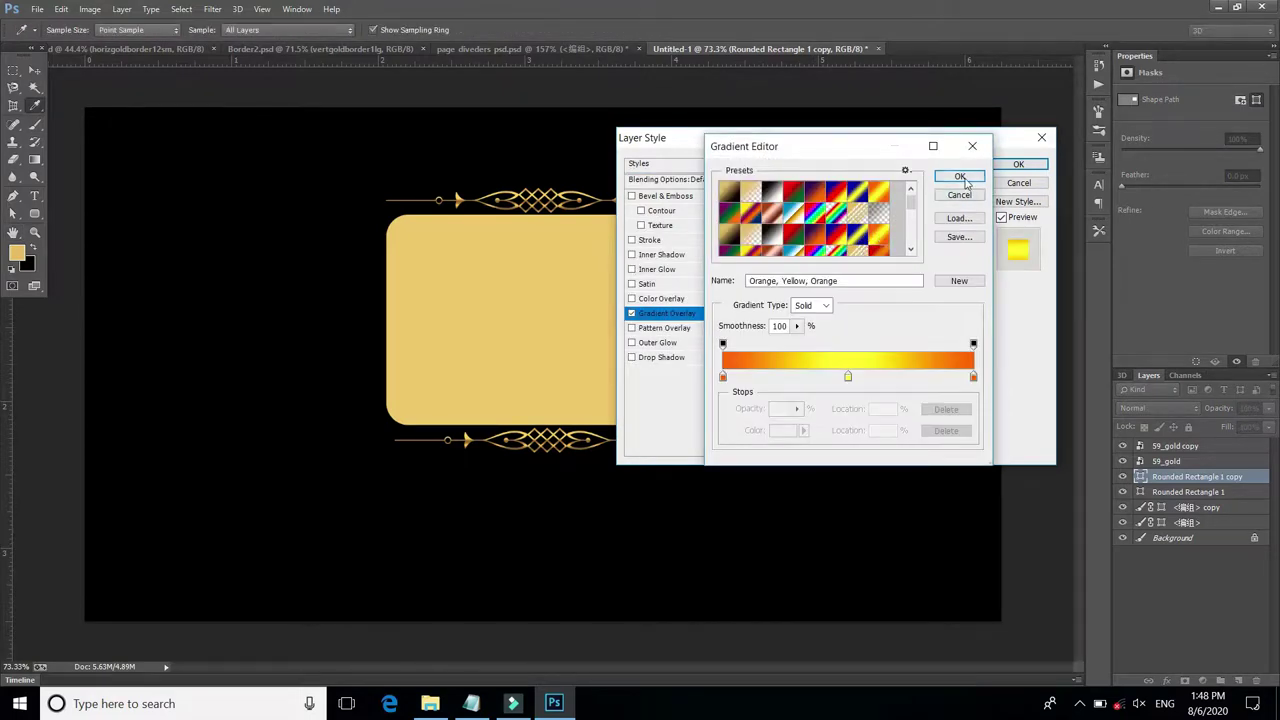
pyautogui.click(982, 177)
pyautogui.click(1018, 164)
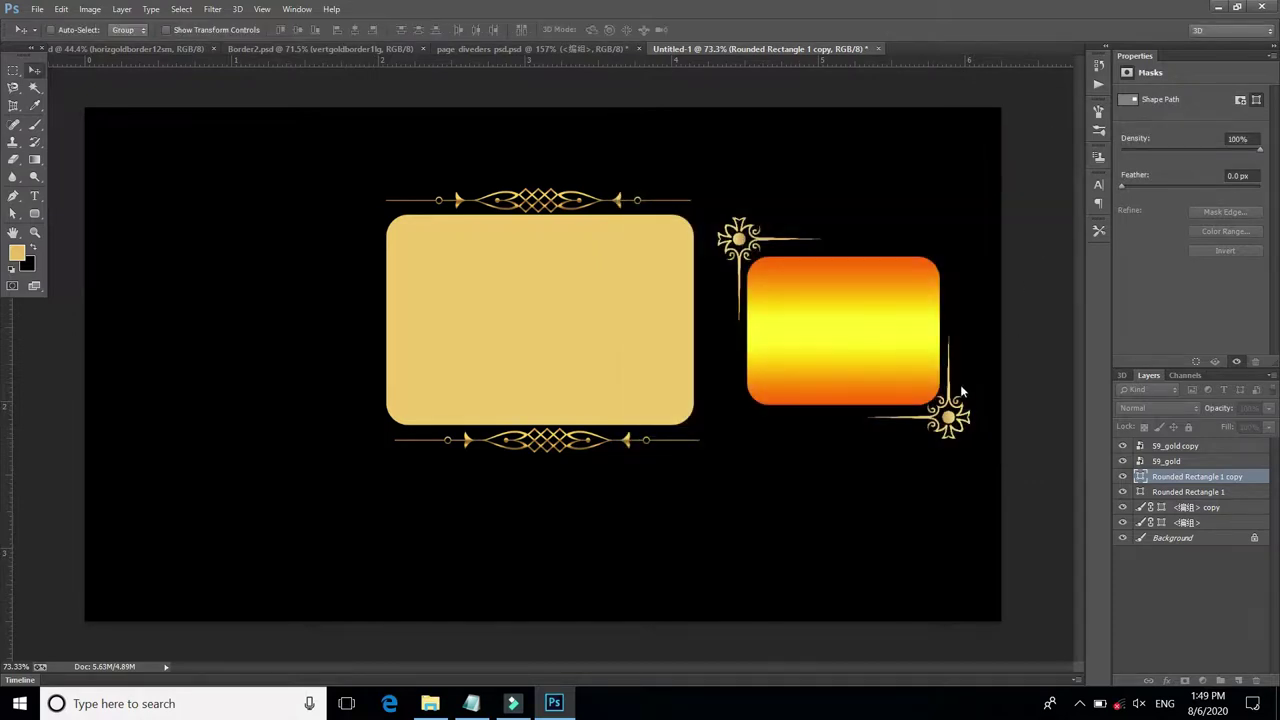
# Nudge the top 59_gold ornament slightly into place
pyautogui.scroll(2, 890, 322)
pyautogui.scroll(1, 890, 322)
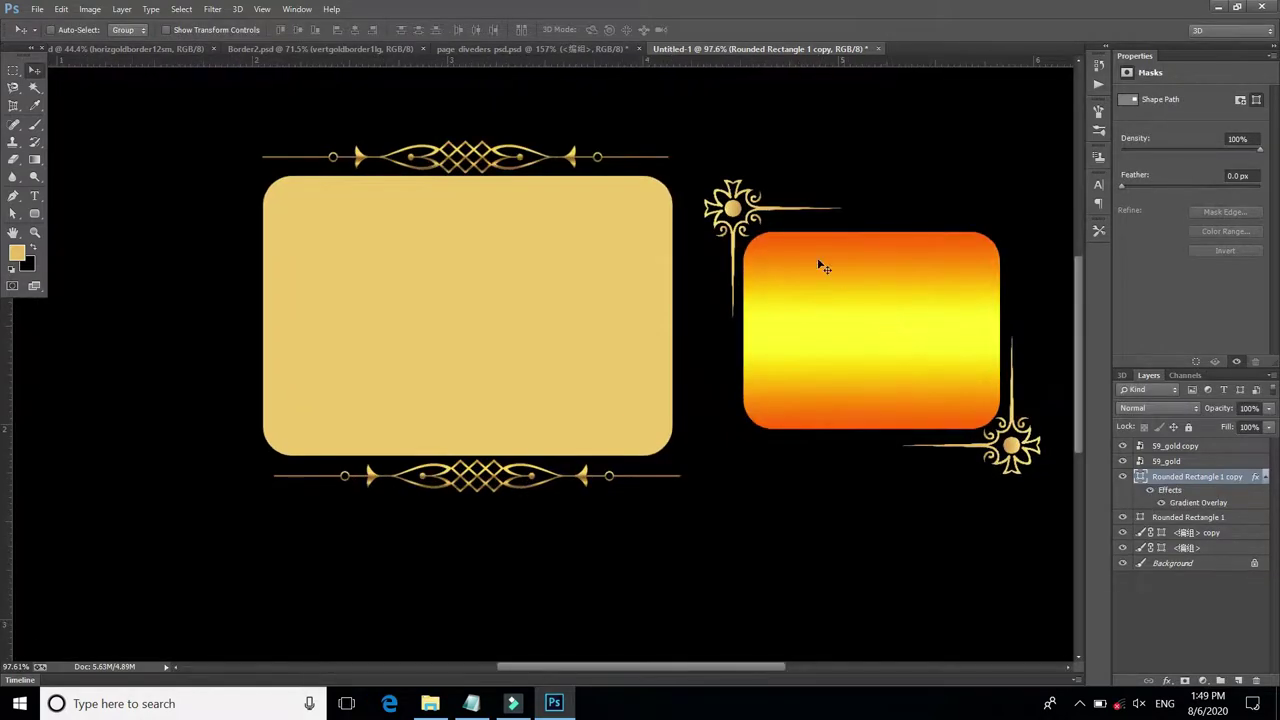
pyautogui.rightClick(733, 208)
pyautogui.click(748, 210)
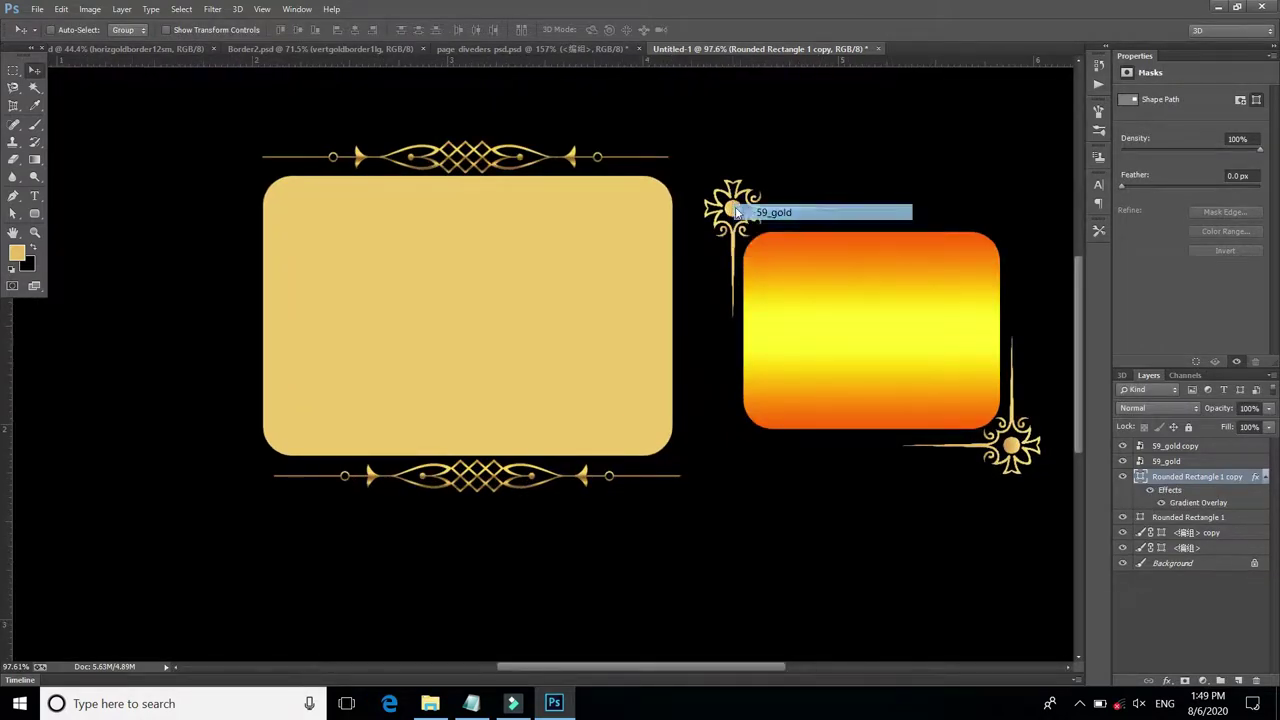
pyautogui.moveTo(731, 211); pyautogui.dragTo(726, 213)
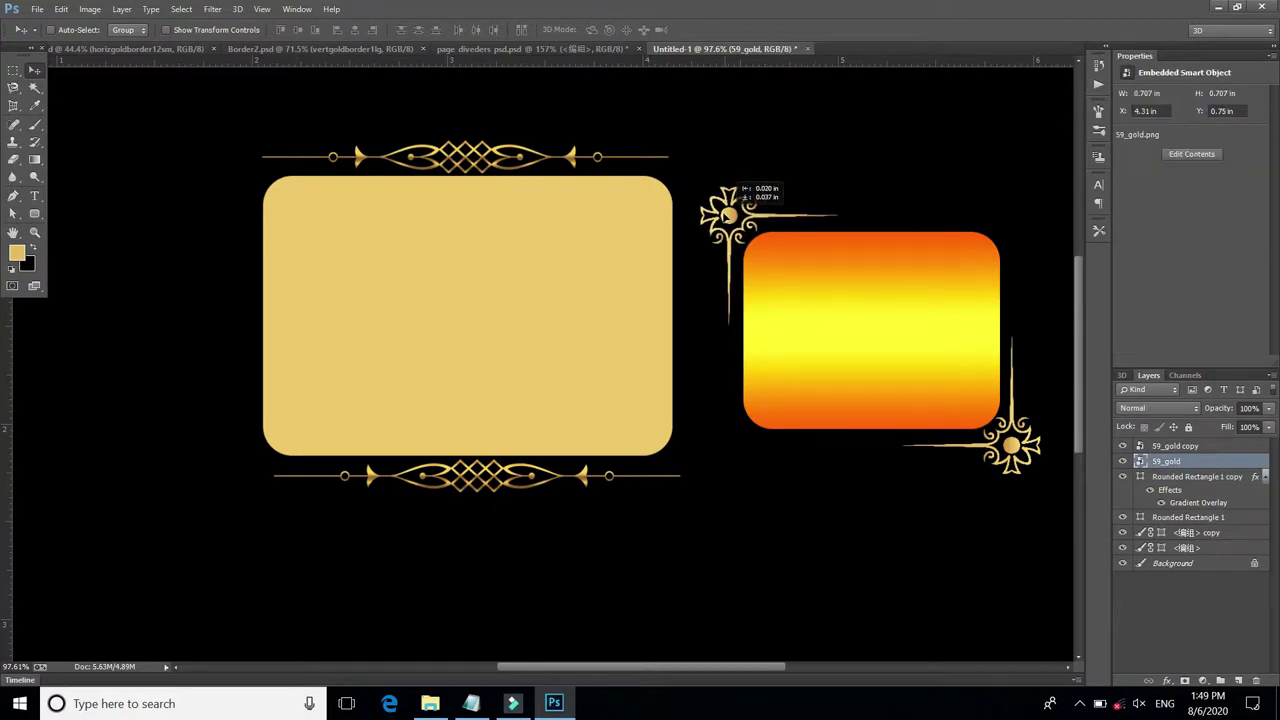
# Drag 73_gold.png from File Explorer into the document as a new layer
pyautogui.scroll(-1, 812, 276)
pyautogui.scroll(-1, 812, 278)
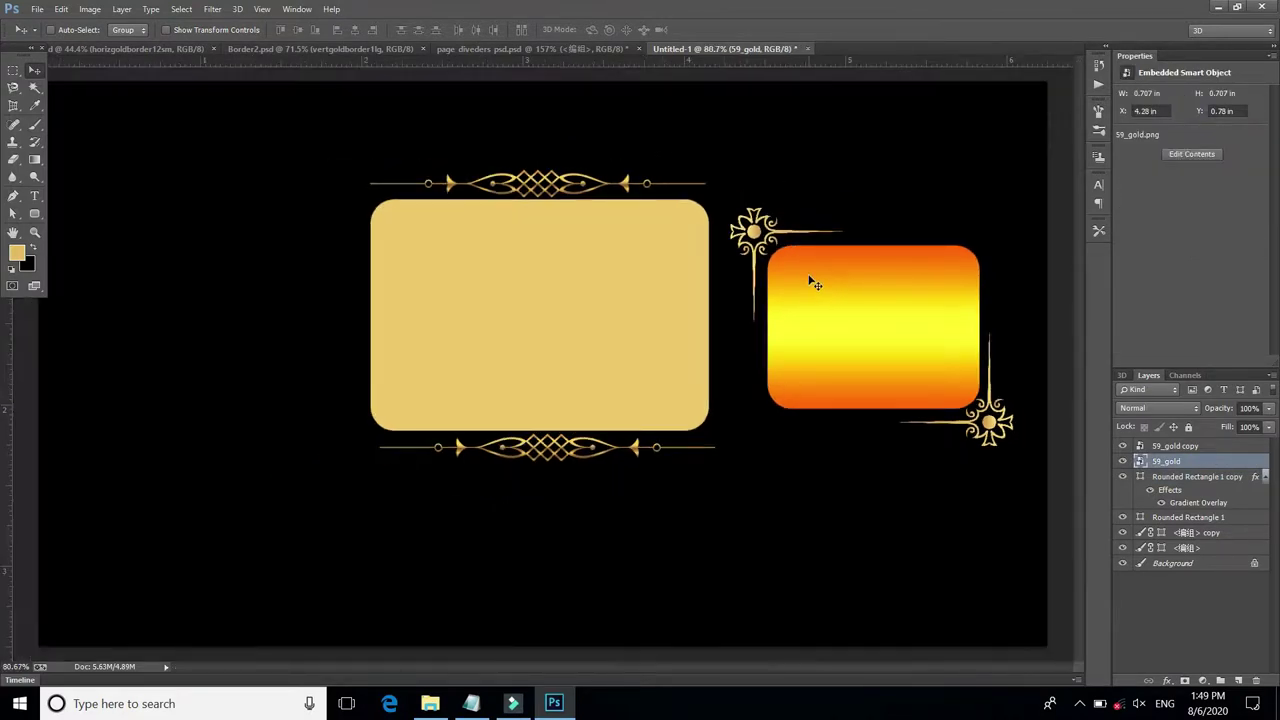
pyautogui.scroll(-1, 812, 284)
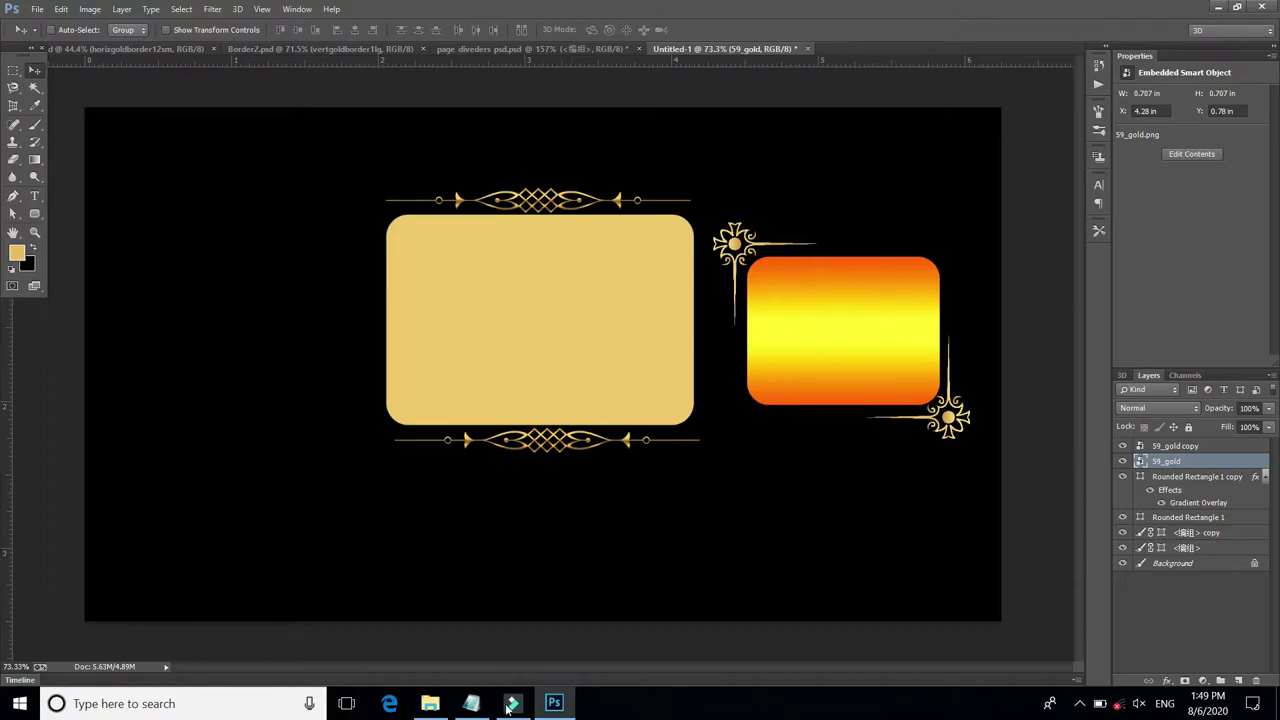
pyautogui.click(432, 704)
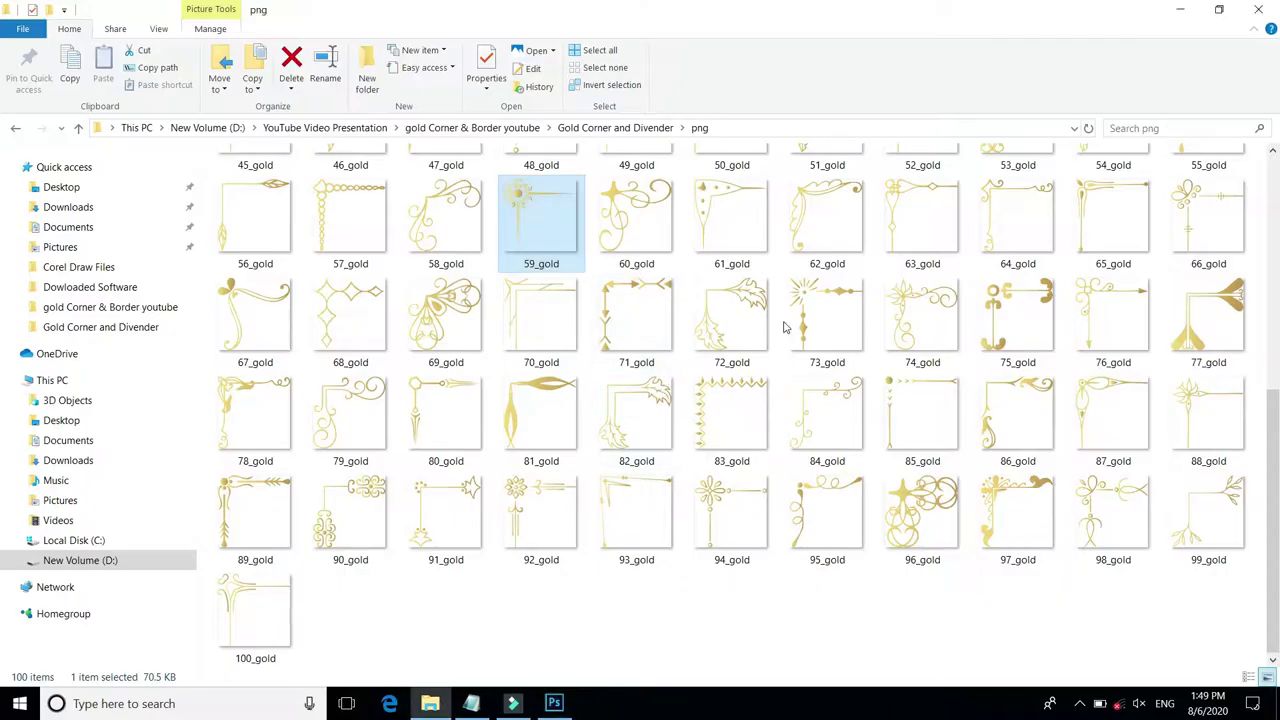
pyautogui.moveTo(812, 310)
pyautogui.mouseDown()
pyautogui.moveTo(554, 703)
pyautogui.moveTo(188, 212)
pyautogui.mouseUp()
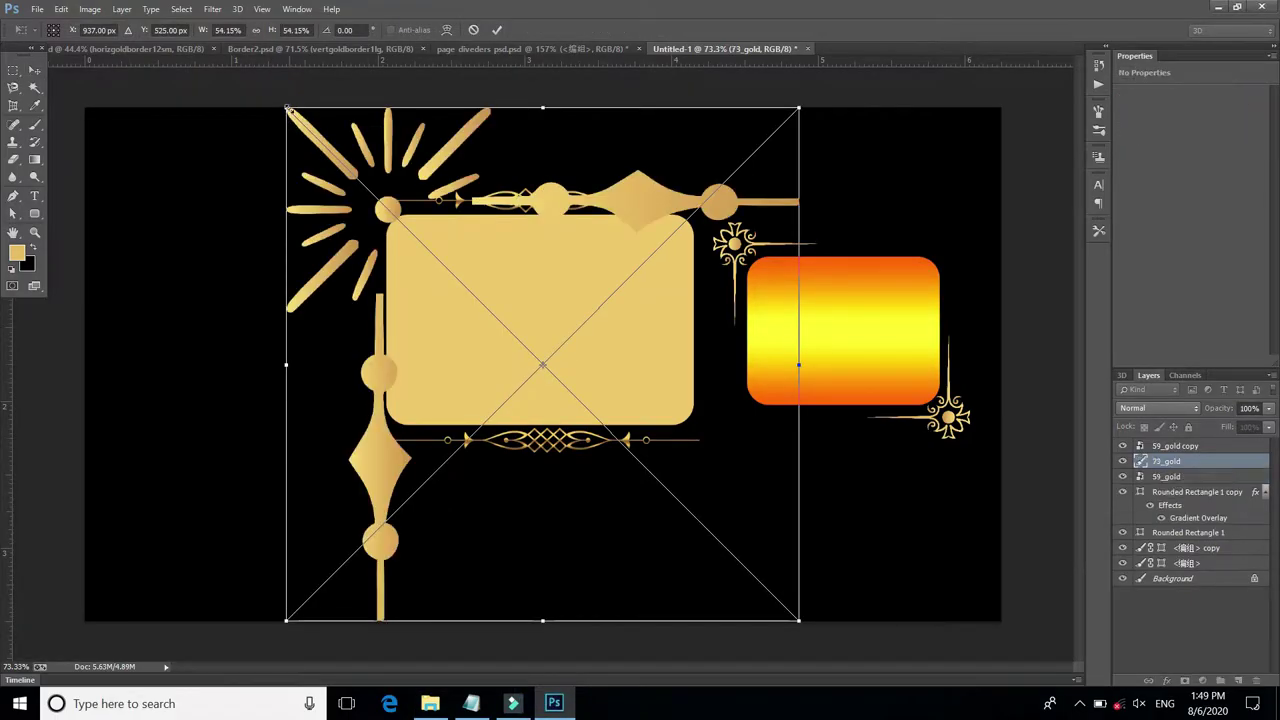
# Shrink the 73_gold sunburst ornament and place it in the top-left corner
pyautogui.moveTo(288, 109); pyautogui.dragTo(648, 474)
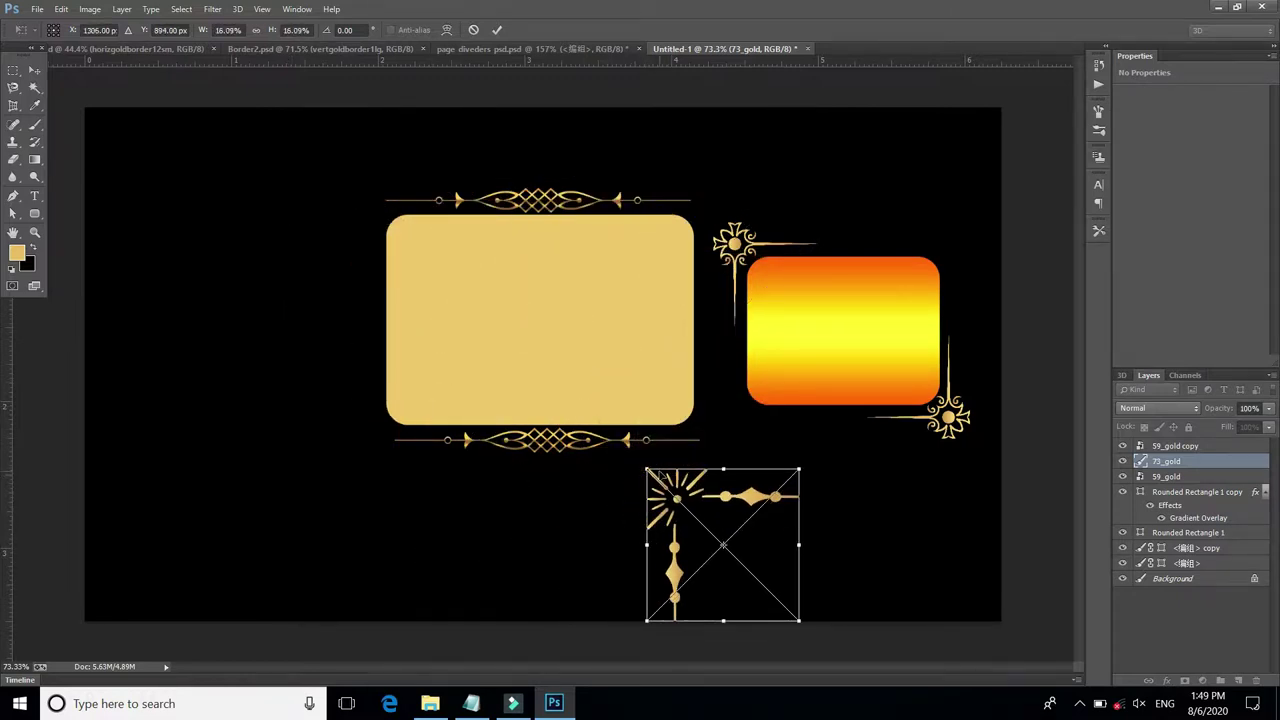
pyautogui.press('Return')
pyautogui.moveTo(661, 478)
pyautogui.mouseDown()
pyautogui.moveTo(152, 132)
pyautogui.moveTo(118, 152)
pyautogui.moveTo(160, 470)
pyautogui.mouseUp()
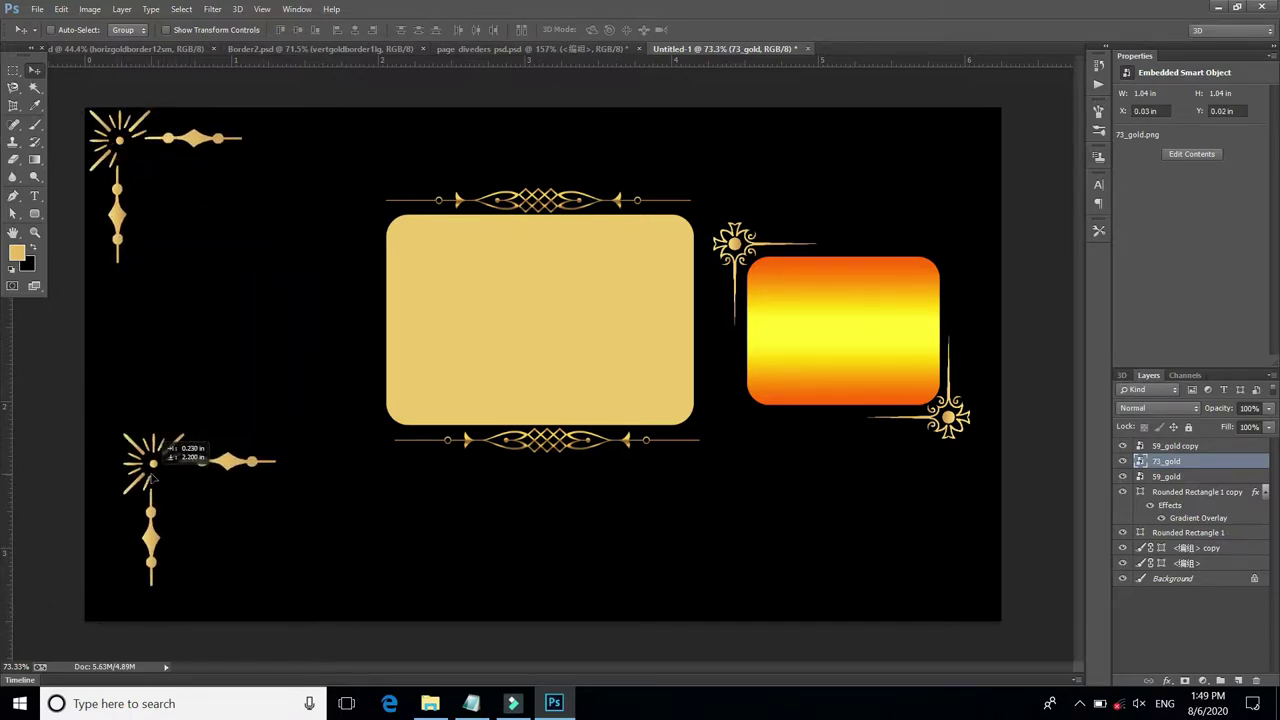
# Flip a copy of the ornament vertically and place it in the bottom-left corner
pyautogui.hotkey('ctrl', 't')
pyautogui.rightClick(163, 471)
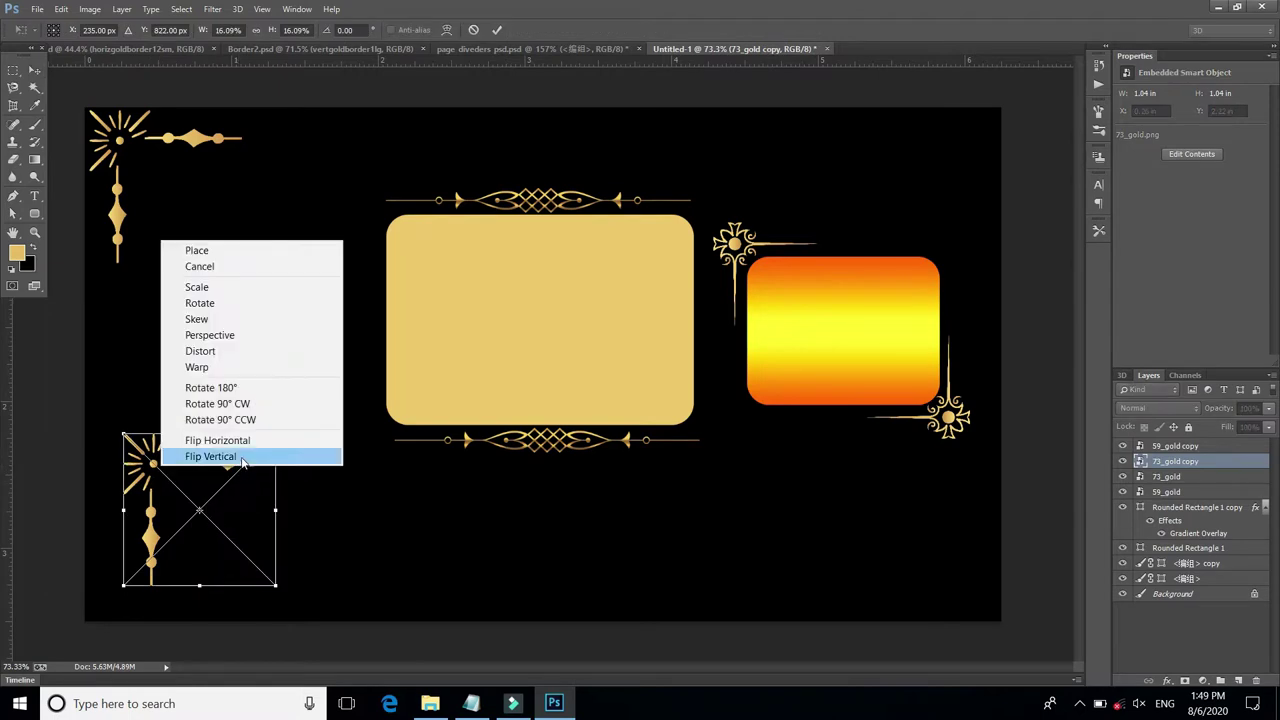
pyautogui.click(243, 461)
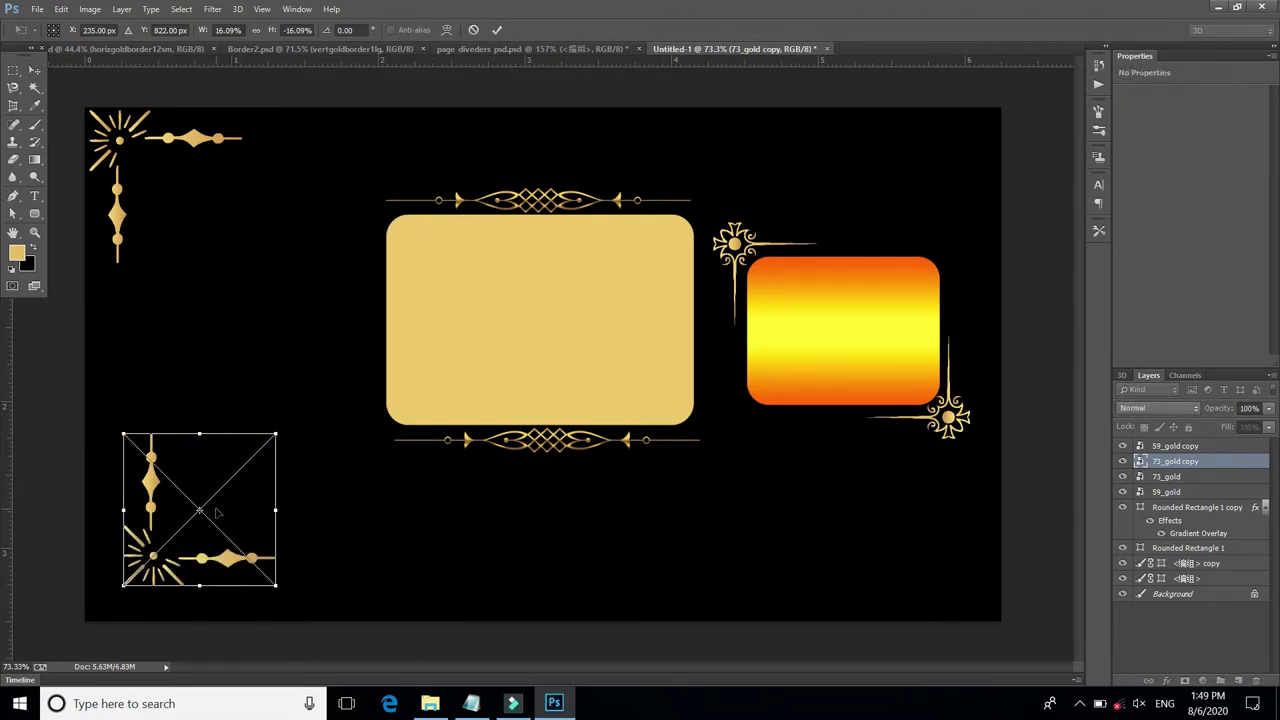
pyautogui.press('Return')
pyautogui.moveTo(196, 551)
pyautogui.mouseDown()
pyautogui.moveTo(155, 585)
pyautogui.moveTo(885, 600)
pyautogui.mouseUp()
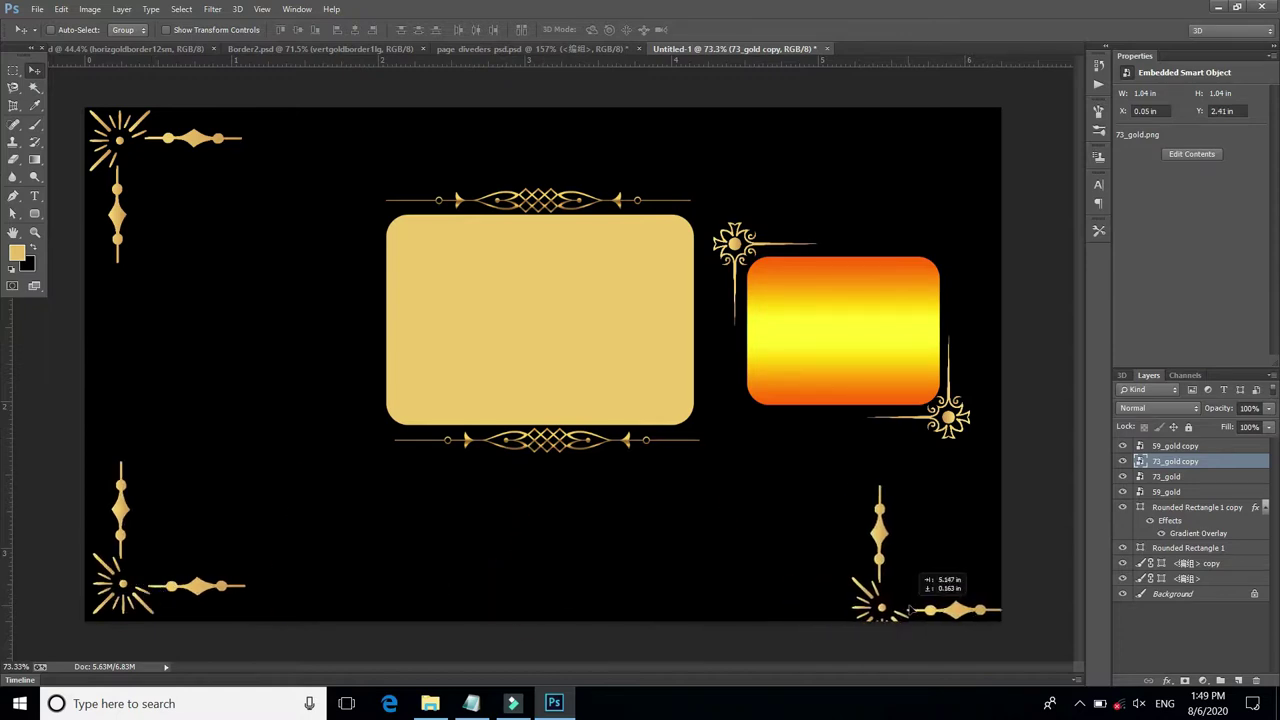
# Flip the next copy horizontally and fit it into the bottom-right corner
pyautogui.hotkey('ctrl', 't')
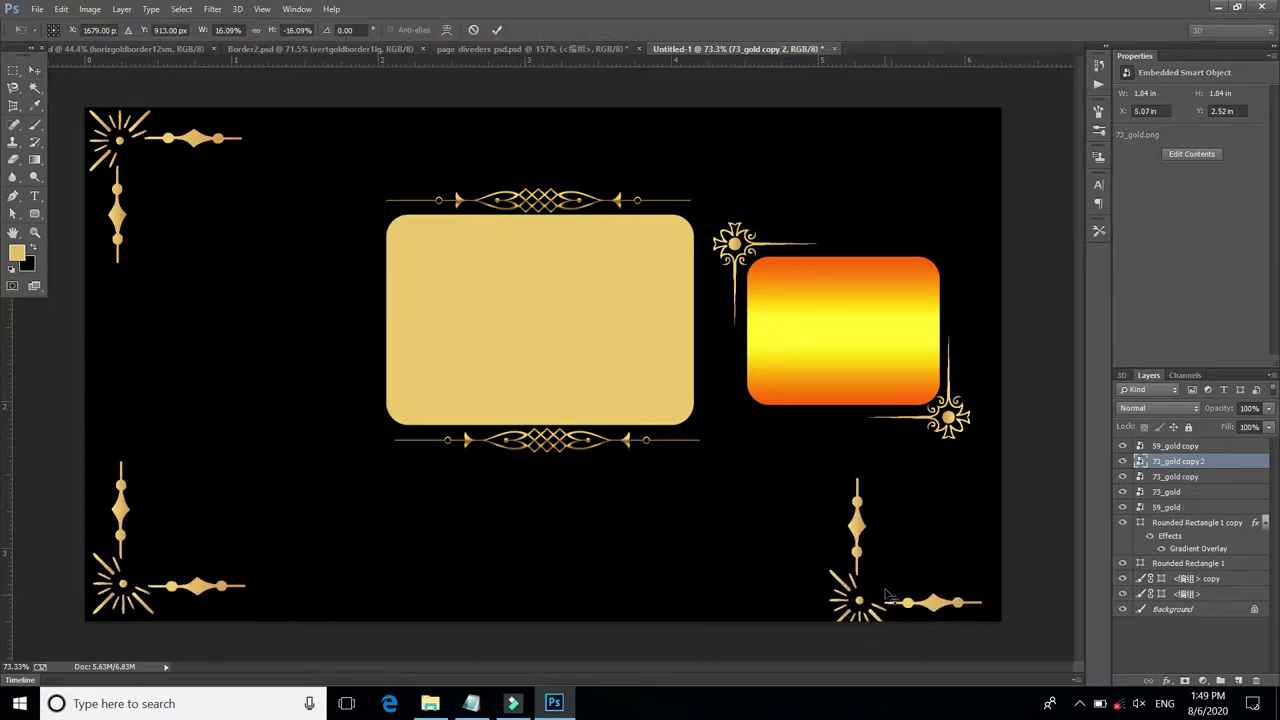
pyautogui.rightClick(885, 598)
pyautogui.click(946, 563)
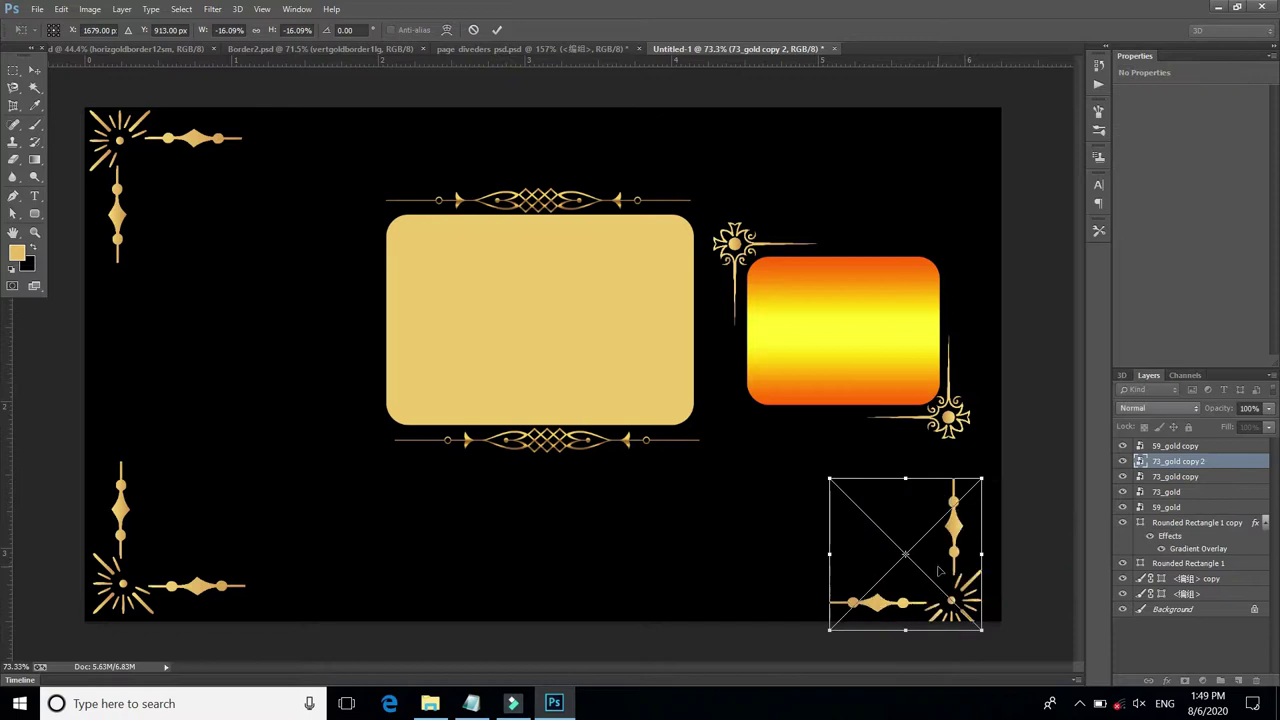
pyautogui.press('Return')
pyautogui.moveTo(965, 576); pyautogui.dragTo(985, 560)
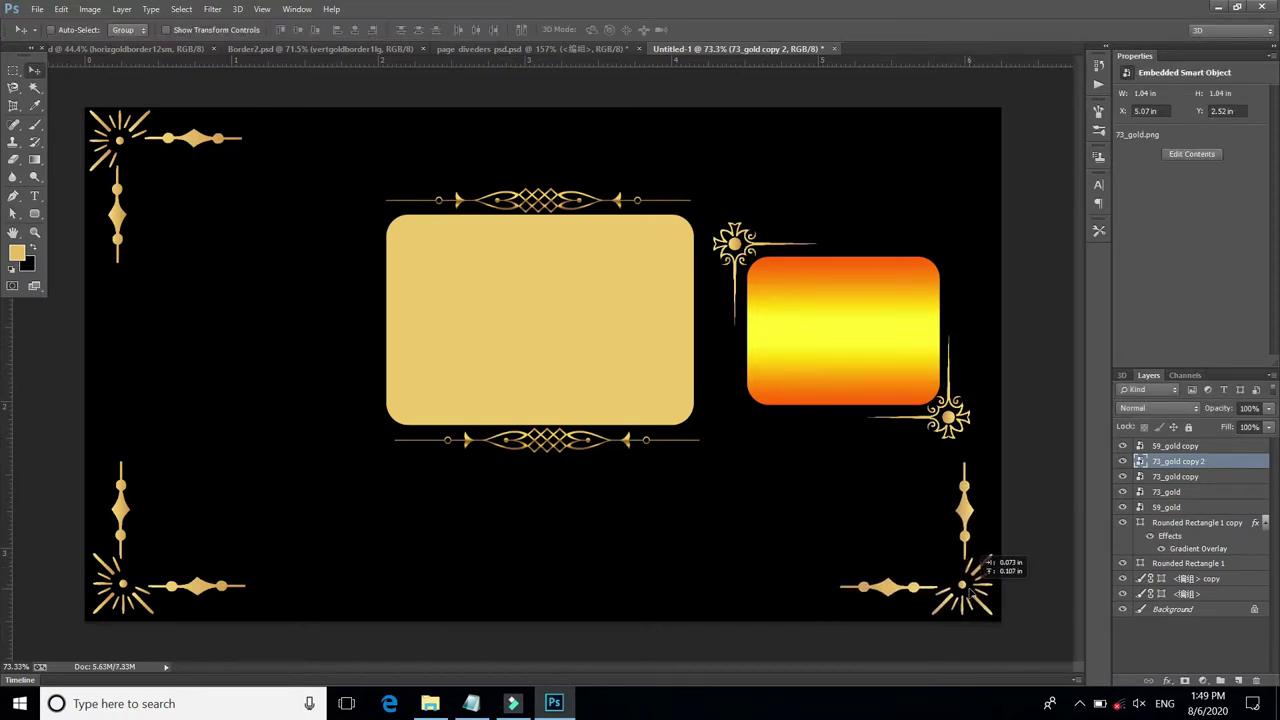
# Copy the ornament to the top-right corner and flip it vertically
pyautogui.moveTo(977, 486); pyautogui.dragTo(921, 229)
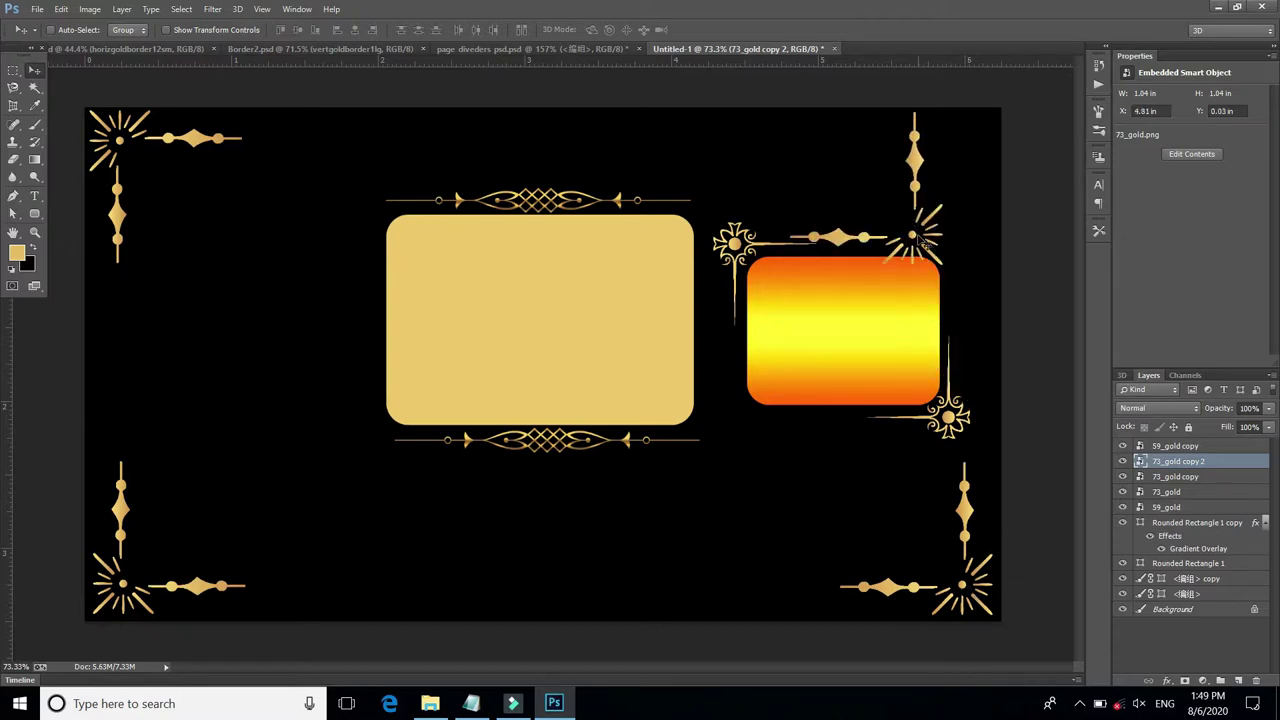
pyautogui.hotkey('ctrl', 't')
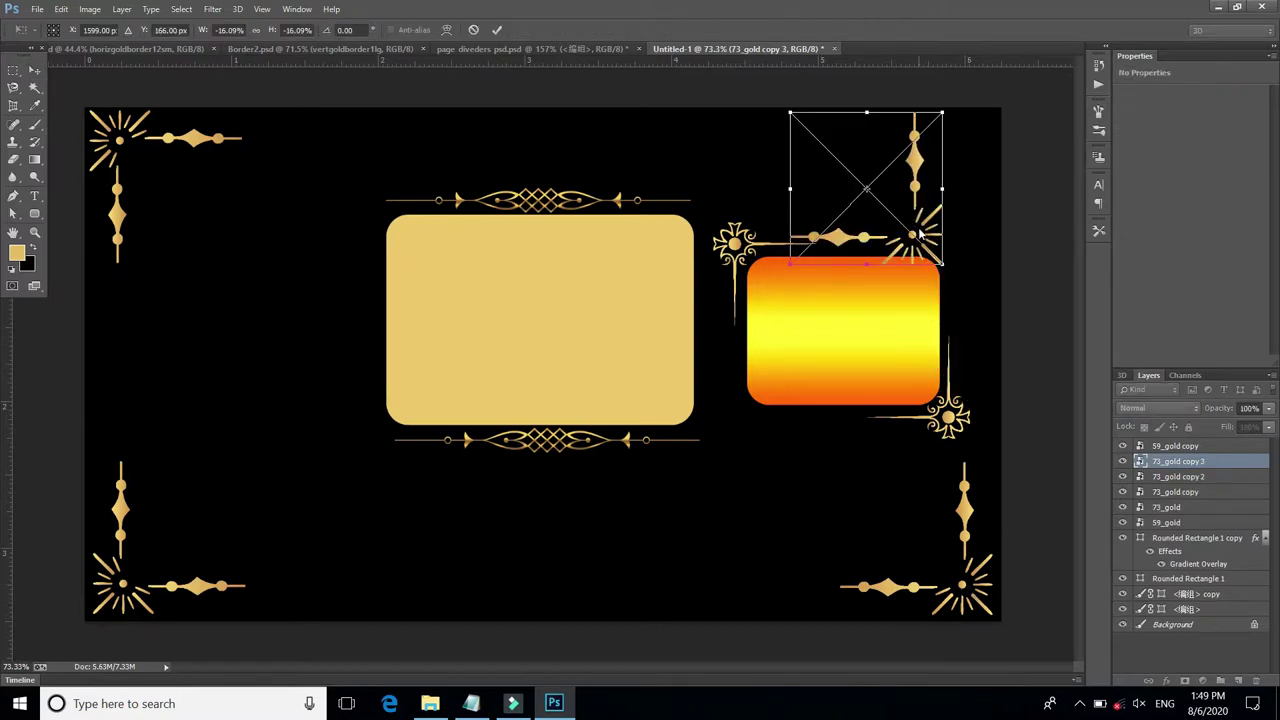
pyautogui.rightClick(920, 231)
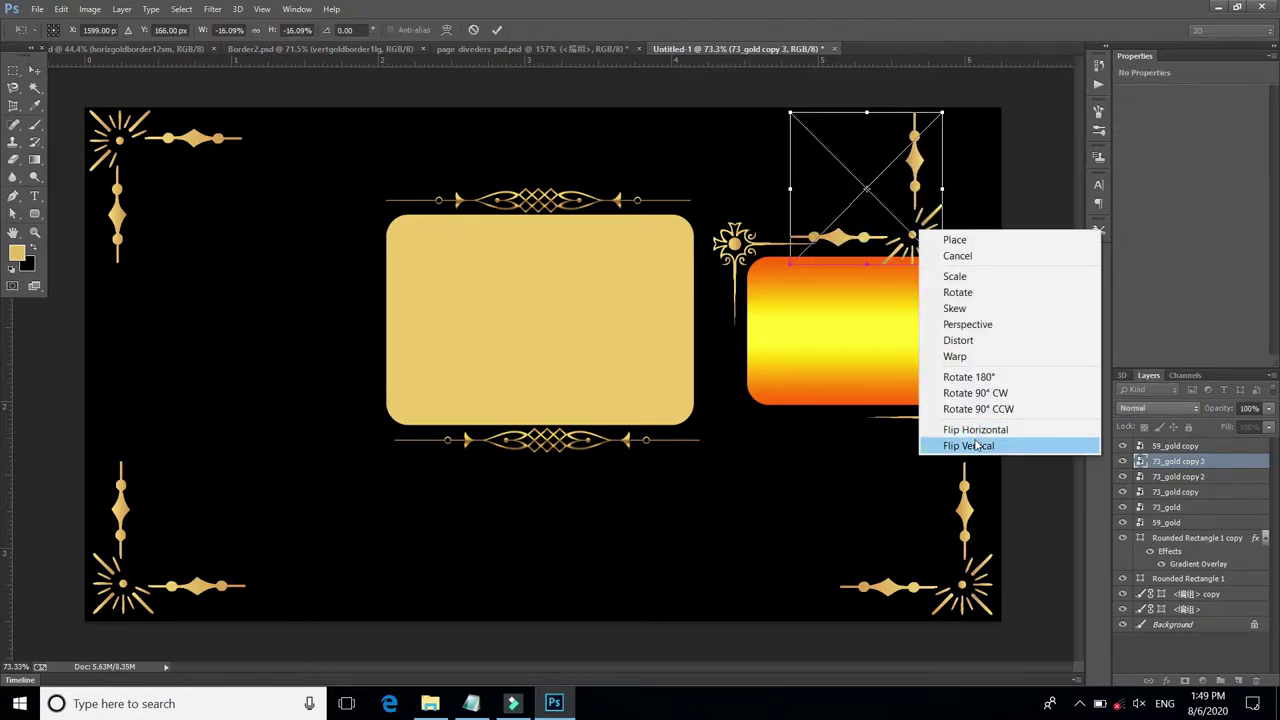
pyautogui.click(968, 446)
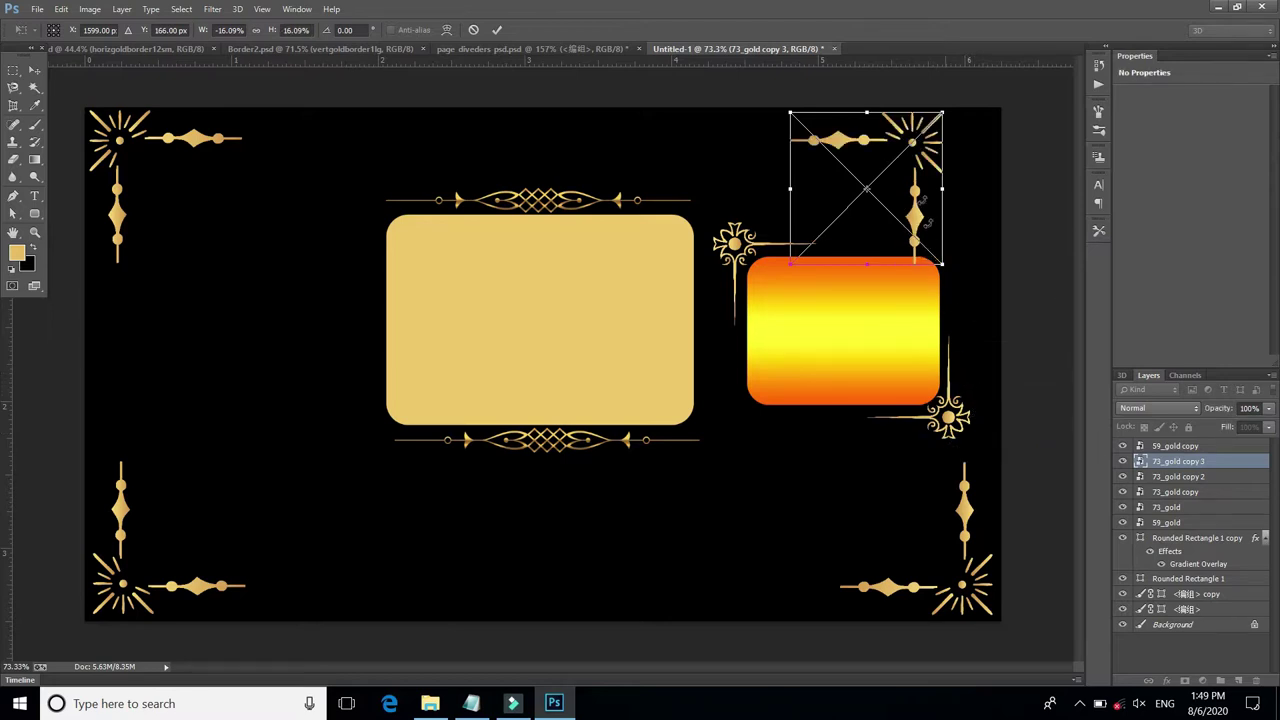
pyautogui.press('Return')
pyautogui.moveTo(917, 143); pyautogui.dragTo(969, 143)
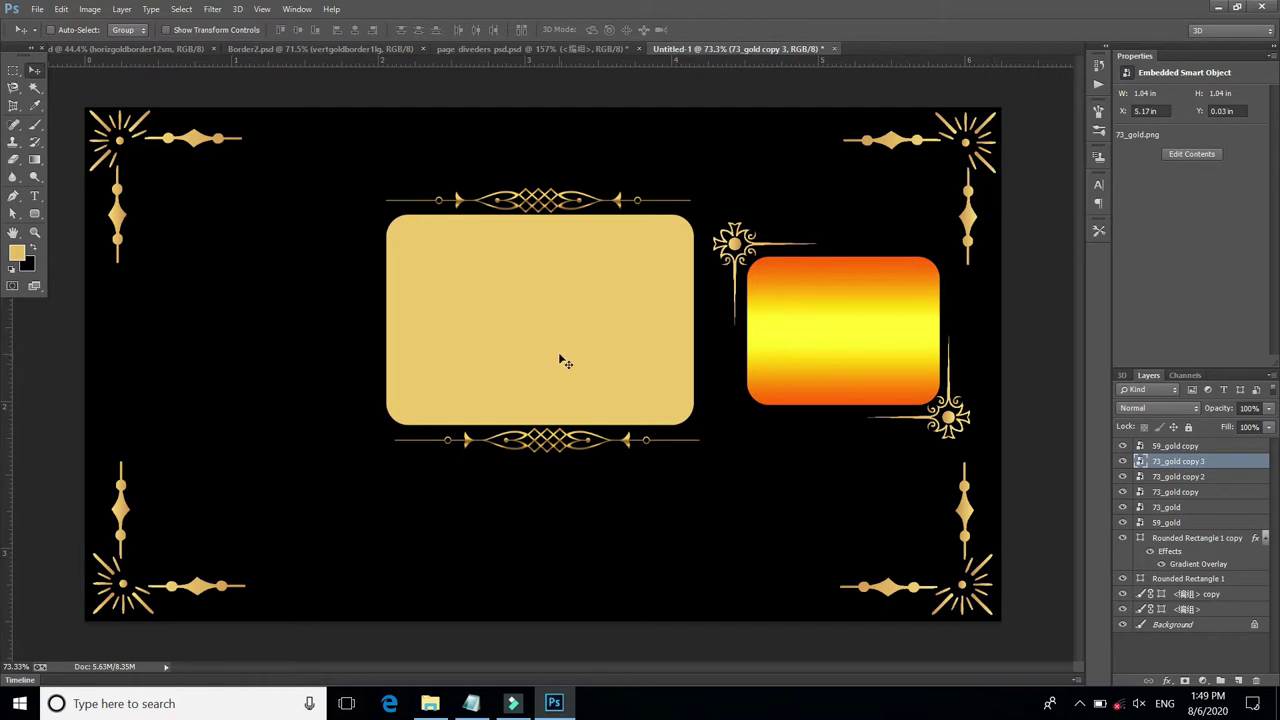
pyautogui.scroll(-2, 558, 360)
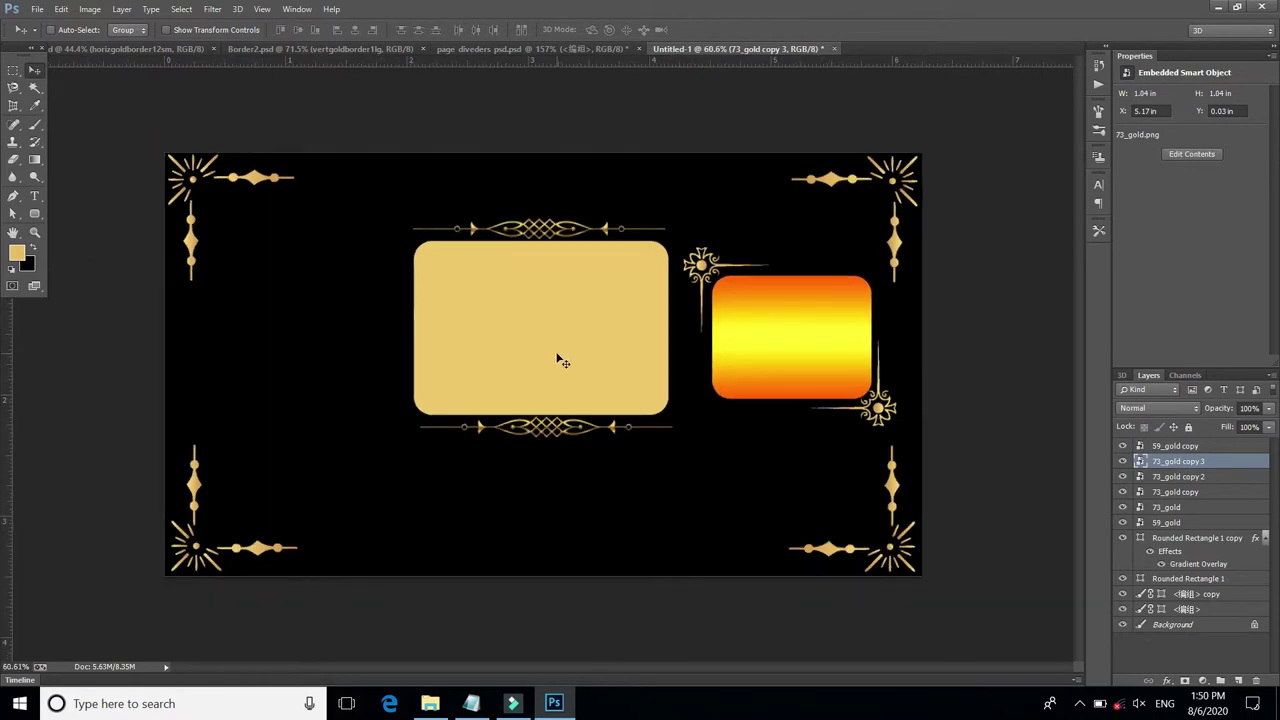
# Select Rounded Rectangle 1, move it top-left, and stretch it to about 267% × 193%
pyautogui.scroll(1, 560, 361)
pyautogui.rightClick(550, 332)
pyautogui.click(600, 339)
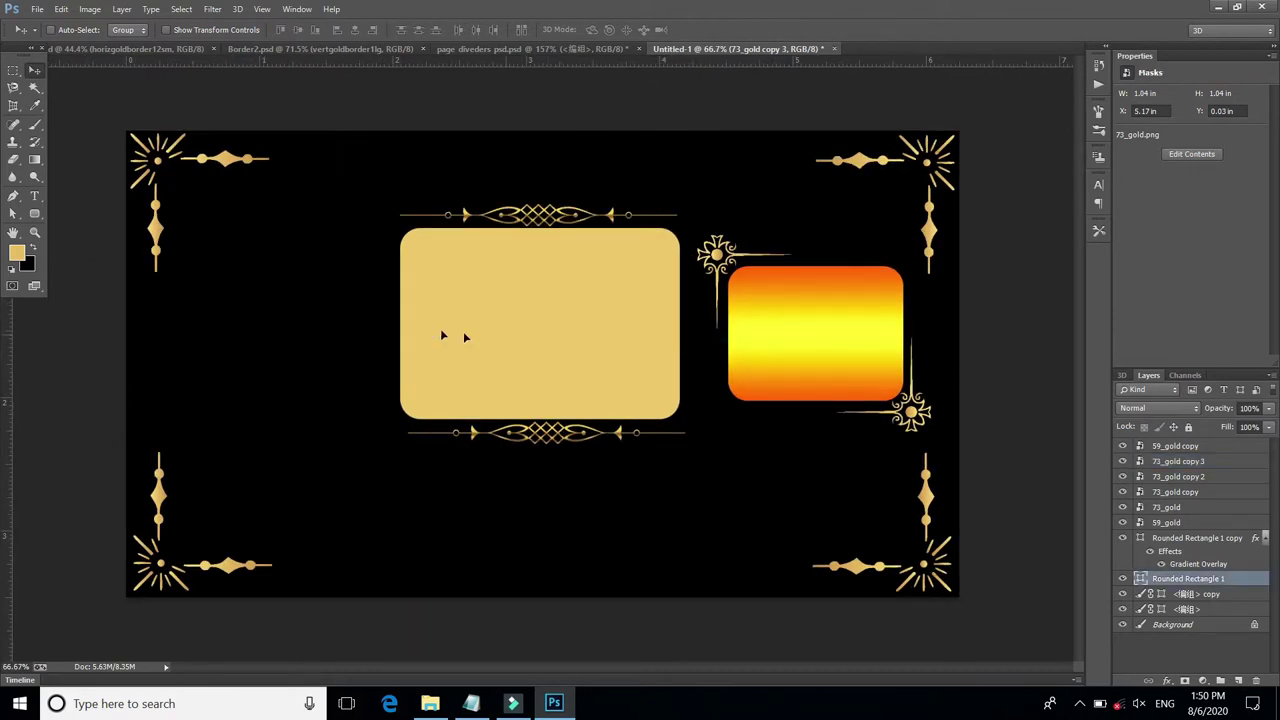
pyautogui.moveTo(550, 348); pyautogui.dragTo(311, 290)
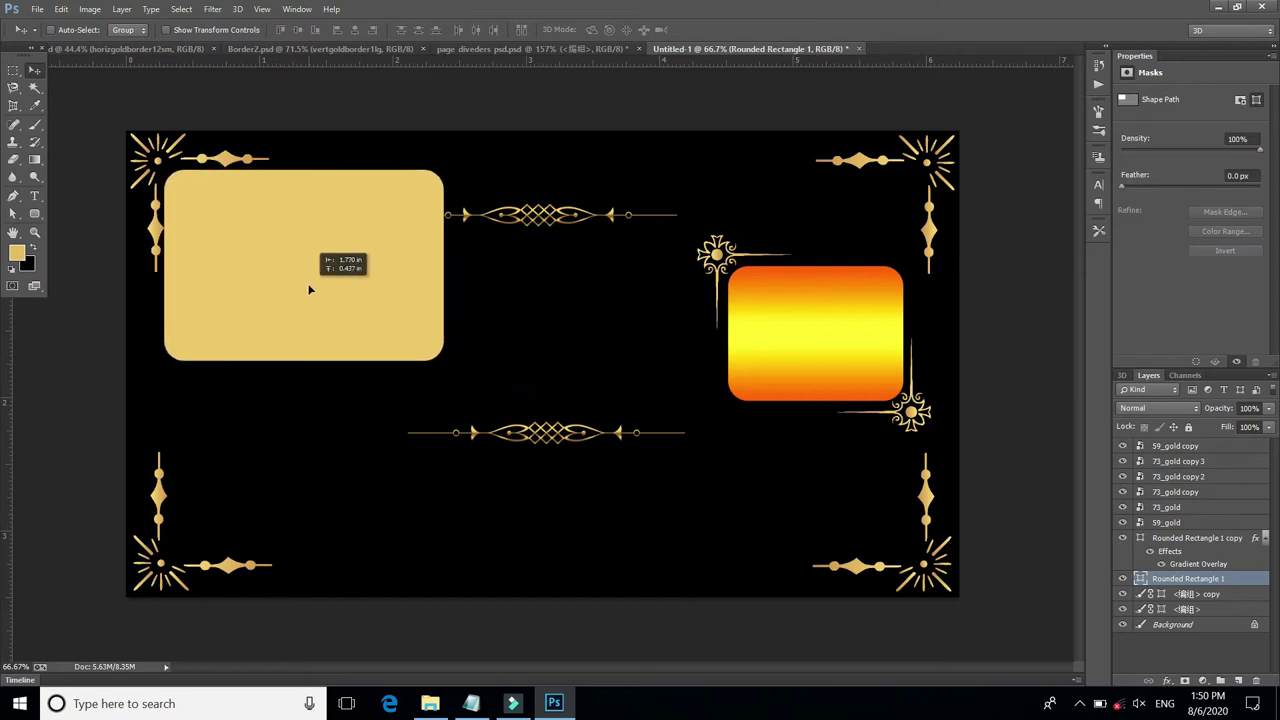
pyautogui.hotkey('ctrl', 't')
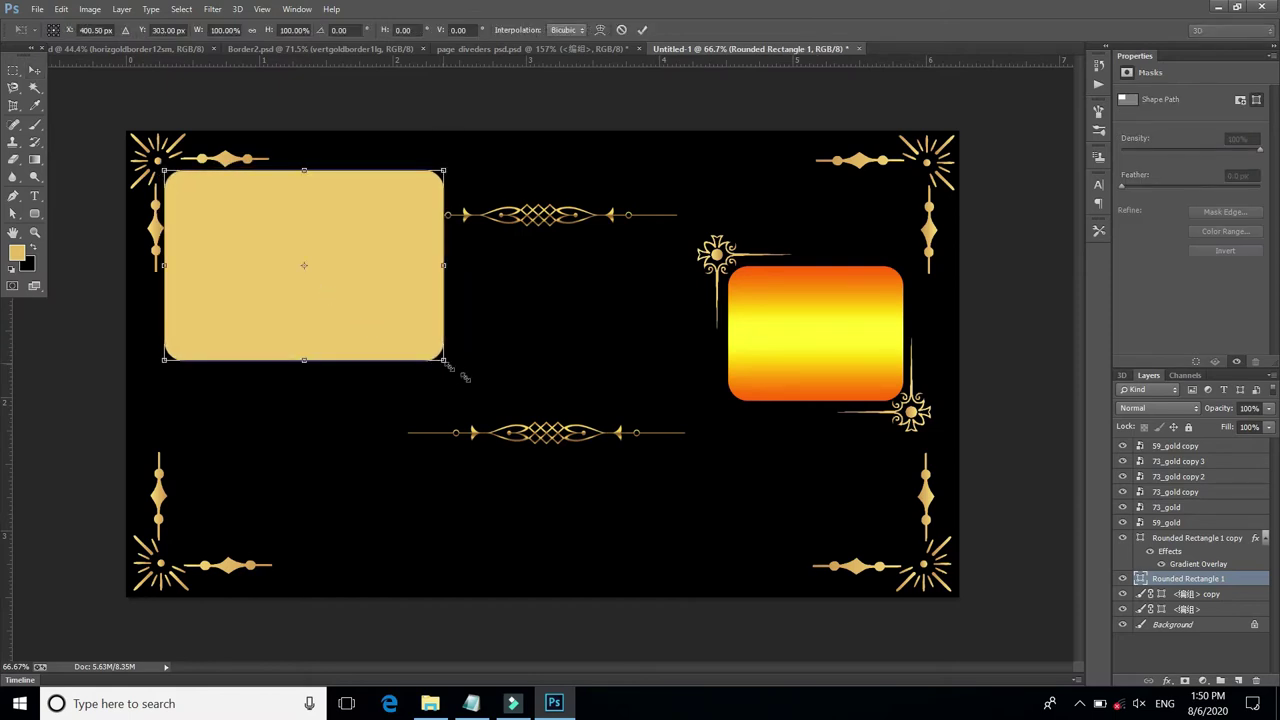
pyautogui.moveTo(459, 374); pyautogui.dragTo(915, 540)
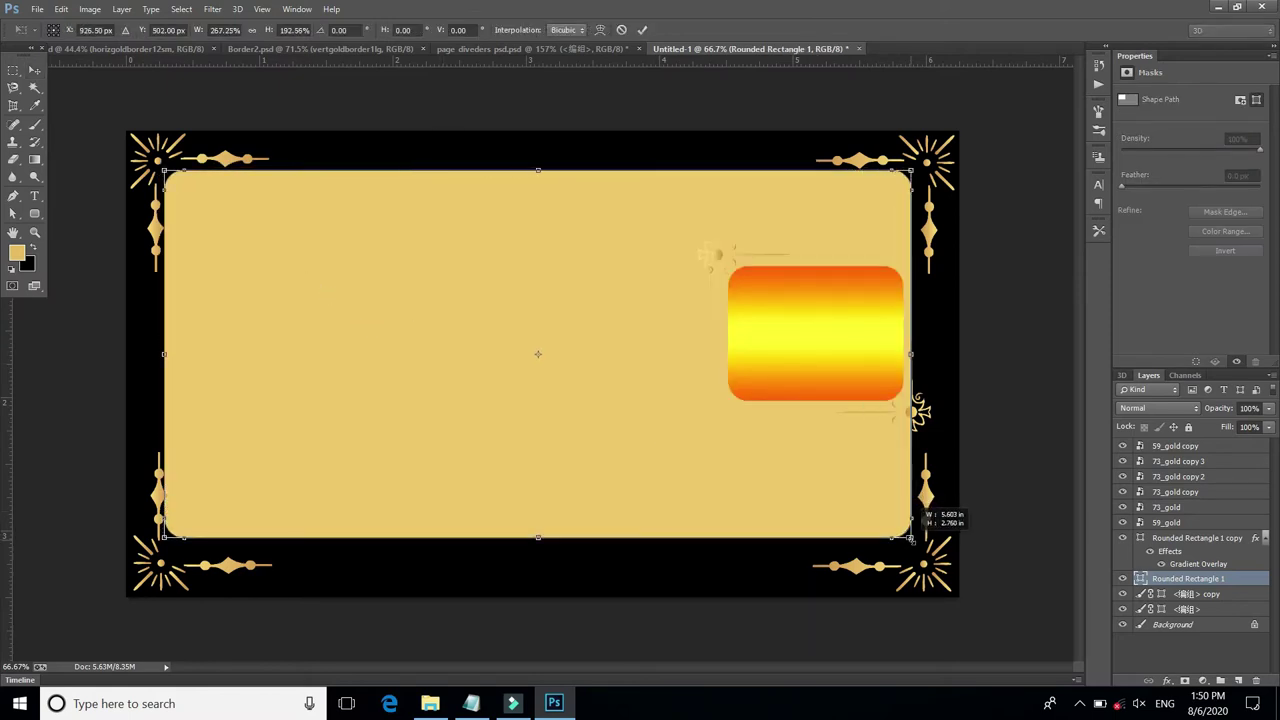